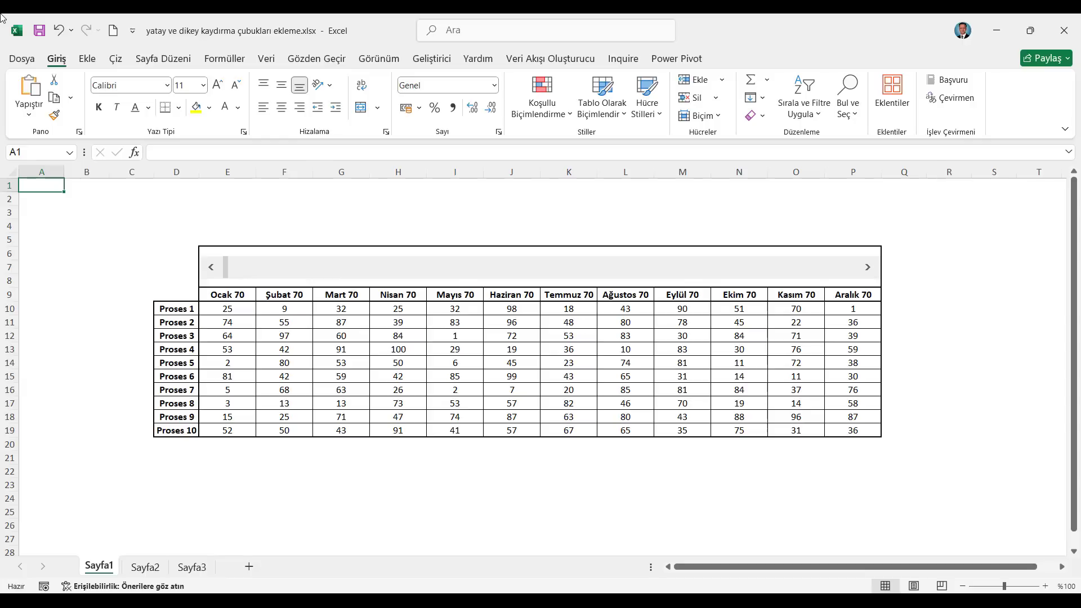
# - Unhide the hidden worksheet veri
pyautogui.rightClick(113, 563)
pyautogui.click(138, 534)
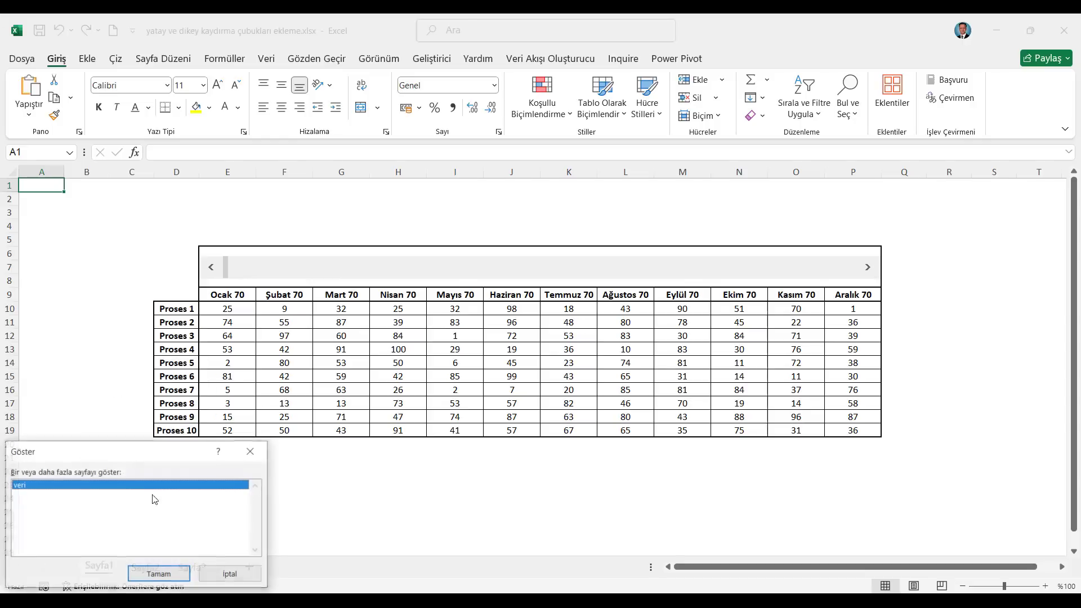
pyautogui.click(161, 574)
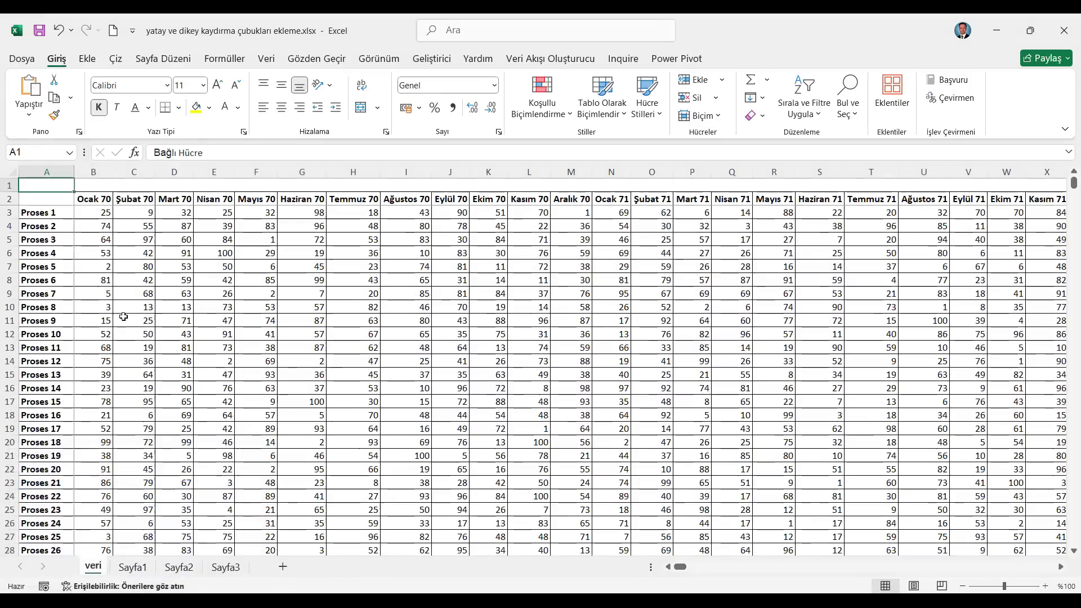
# - Examine the veri sheet's process rows down to the last one and its month headers from the first to the last date
pyautogui.click(49, 199)
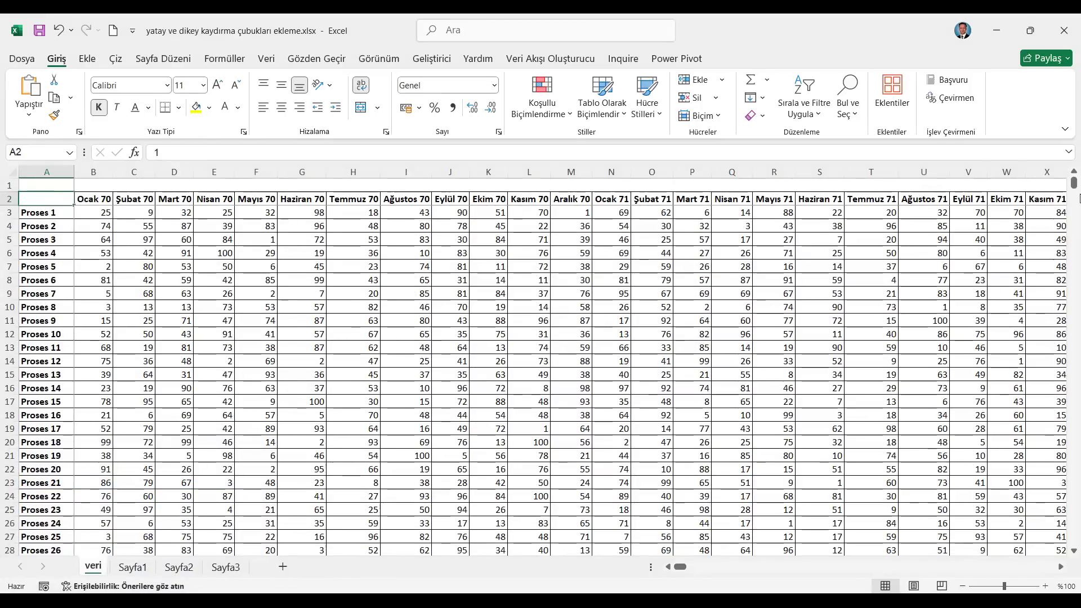
pyautogui.moveTo(1073, 183); pyautogui.dragTo(1073, 539)
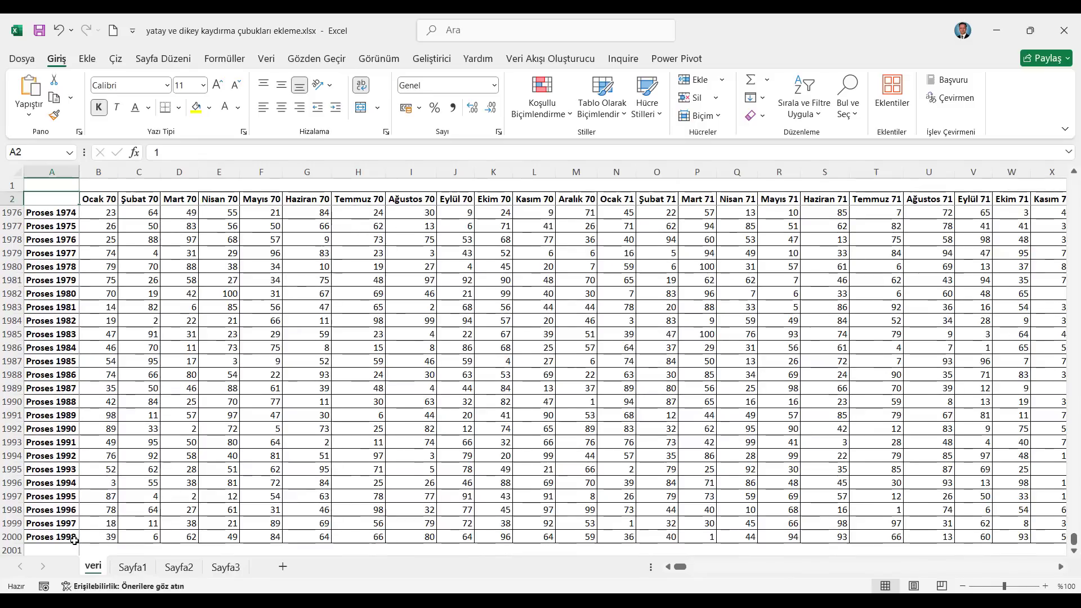
pyautogui.moveTo(1074, 540); pyautogui.dragTo(1074, 182)
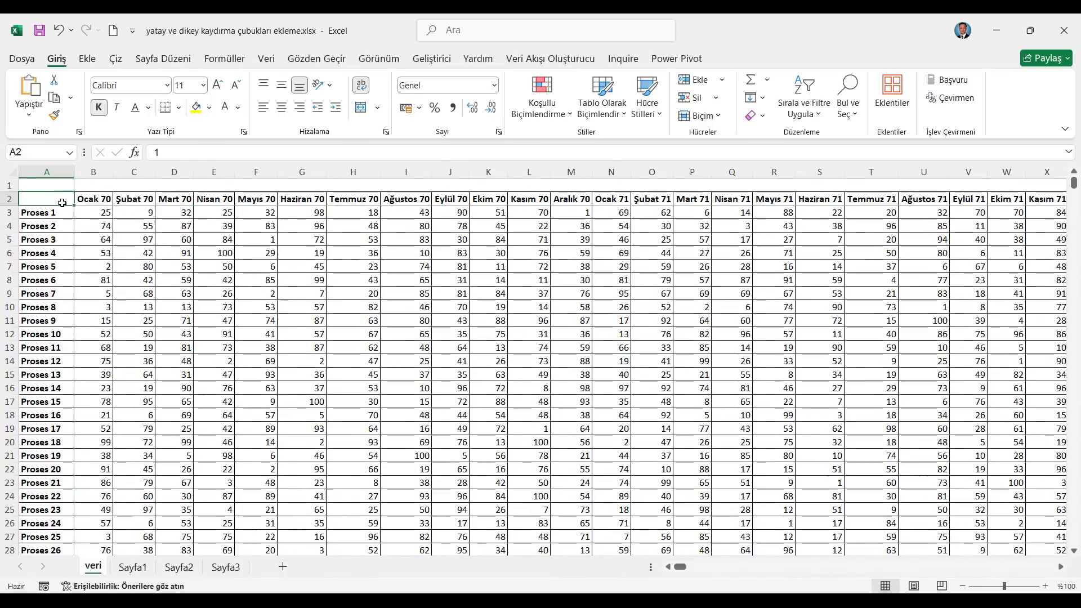
pyautogui.click(93, 198)
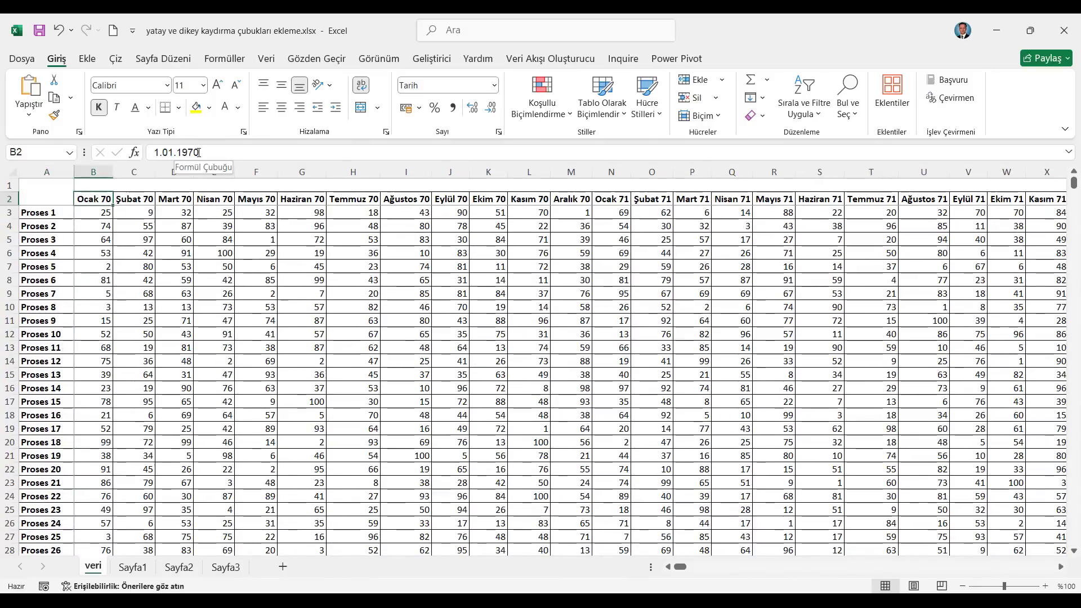
pyautogui.moveTo(680, 567); pyautogui.dragTo(1051, 571)
pyautogui.hotkey('ctrl', 'Right')
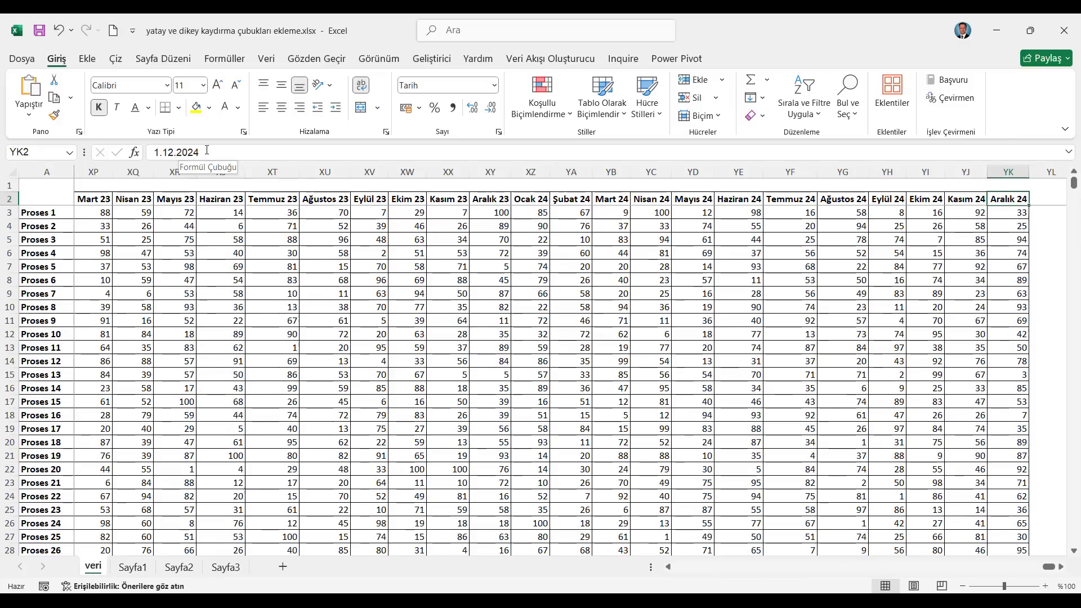
# - Try the horizontal scroll bar above the table on Sayfa1, moving through the months in both directions
pyautogui.click(133, 567)
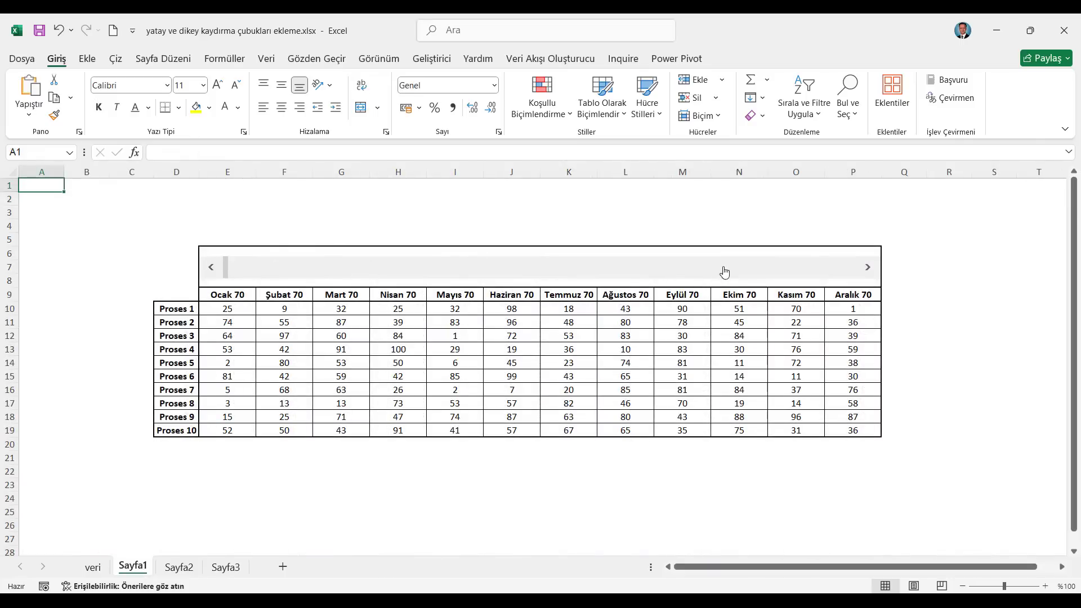
pyautogui.moveTo(869, 270); pyautogui.dragTo(869, 270)
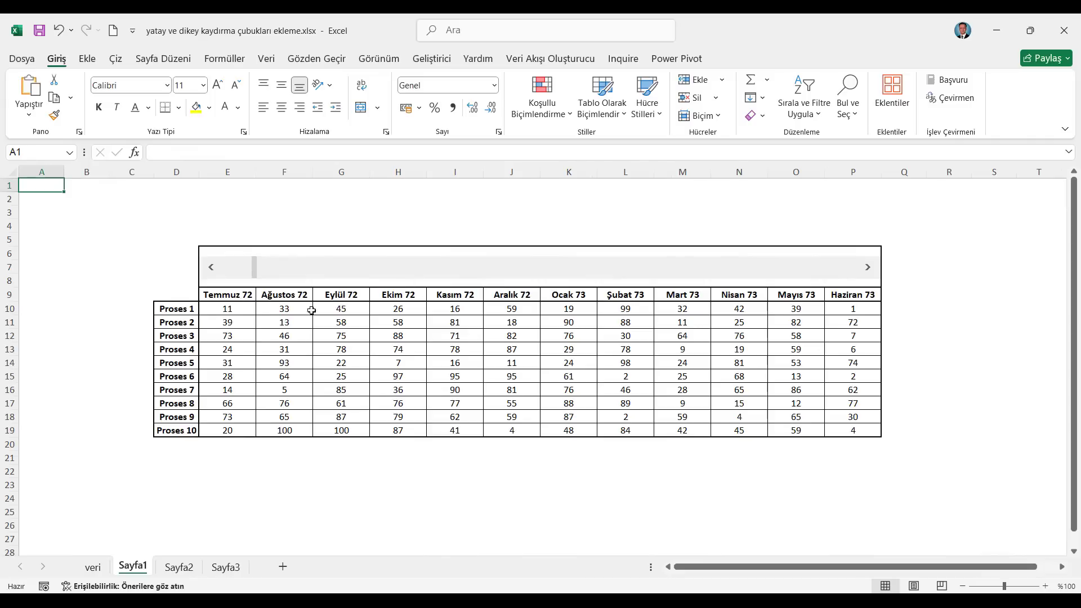
pyautogui.moveTo(870, 275); pyautogui.dragTo(870, 275)
pyautogui.moveTo(331, 279); pyautogui.dragTo(862, 272)
pyautogui.moveTo(211, 267); pyautogui.dragTo(211, 266)
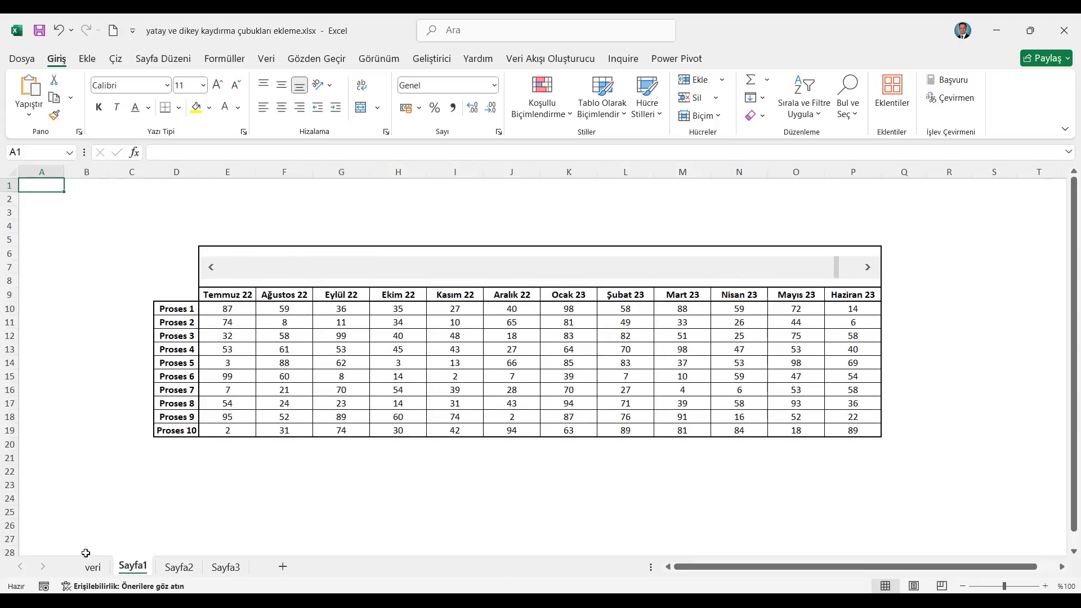
# - Try the vertical scroll bar beside the table on Sayfa2, moving through the processes down to the end of the list
pyautogui.click(178, 567)
pyautogui.moveTo(87, 517); pyautogui.dragTo(87, 516)
pyautogui.click(85, 271)
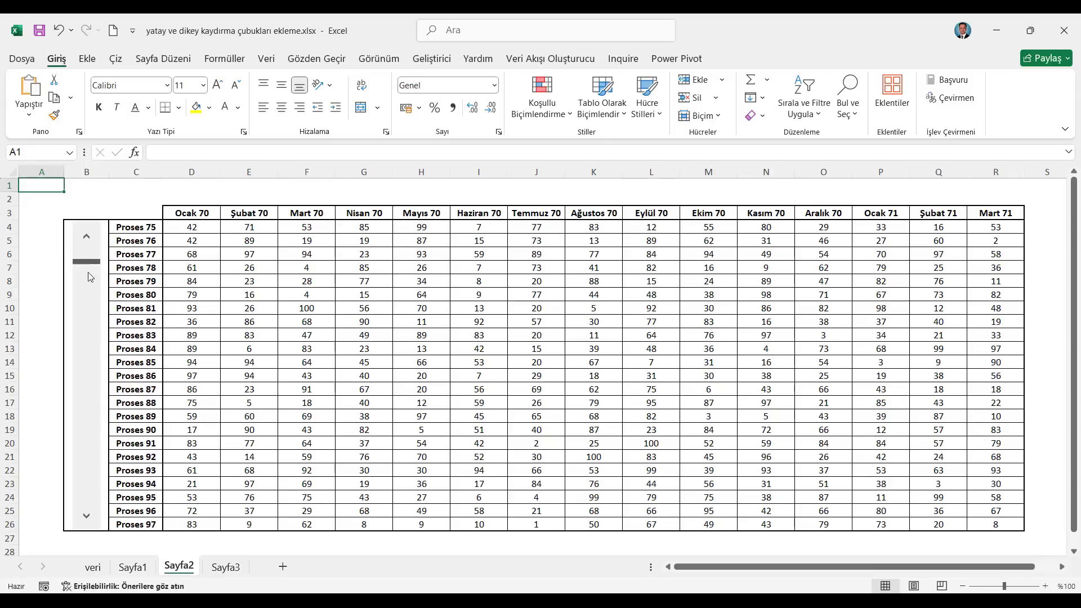
pyautogui.moveTo(88, 303); pyautogui.dragTo(100, 500)
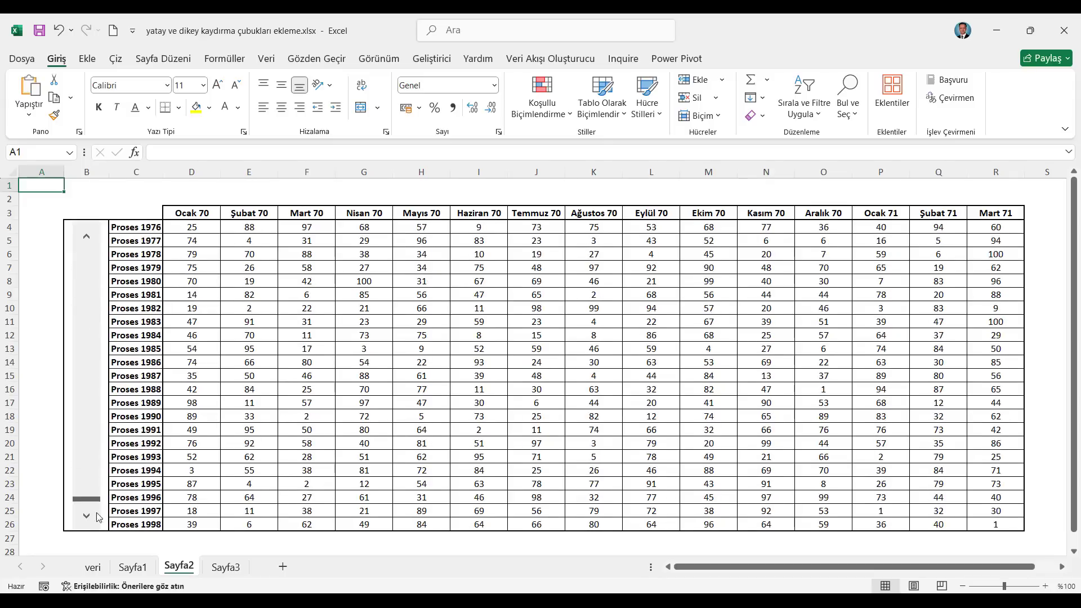
# - Try both scroll bars on Sayfa3, bringing the table back to the first process and the first month
pyautogui.click(227, 567)
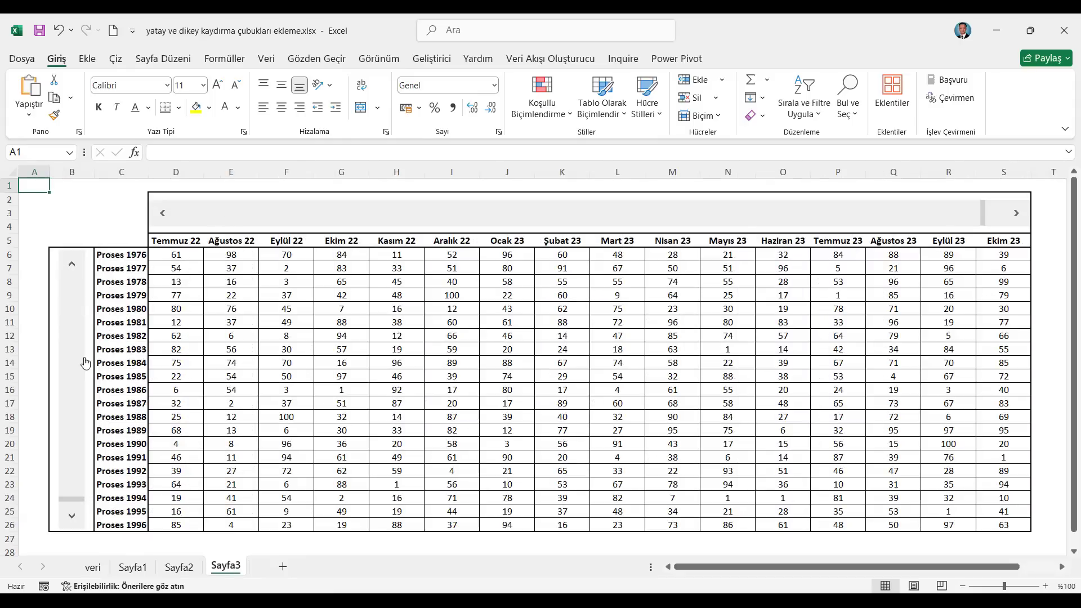
pyautogui.click(72, 266)
pyautogui.click(79, 459)
pyautogui.moveTo(77, 489); pyautogui.dragTo(79, 255)
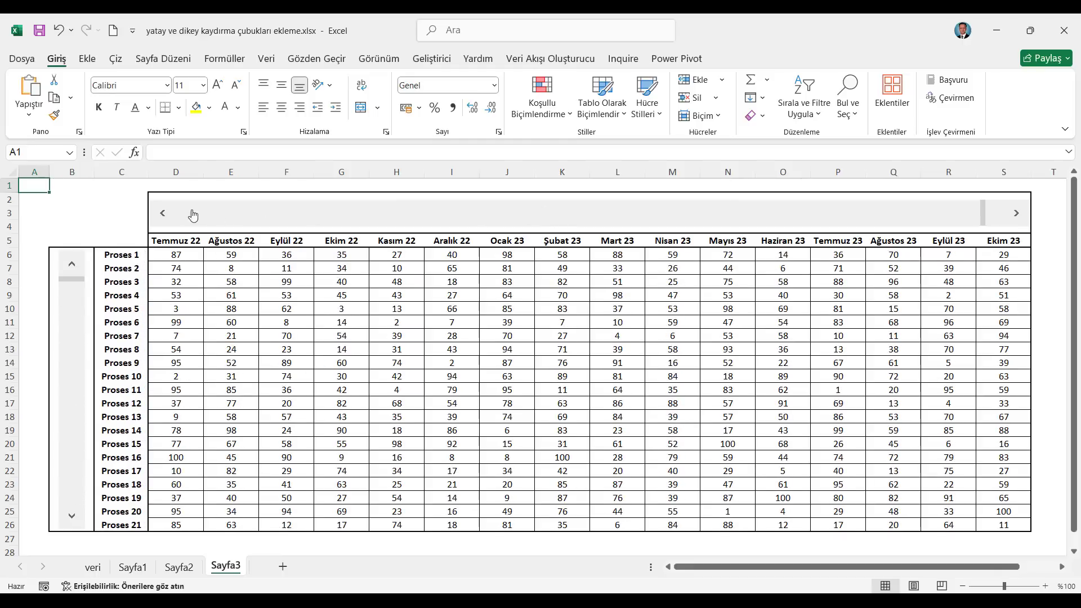
pyautogui.click(164, 213)
pyautogui.moveTo(163, 214); pyautogui.dragTo(164, 214)
pyautogui.moveTo(942, 213); pyautogui.dragTo(3, 281)
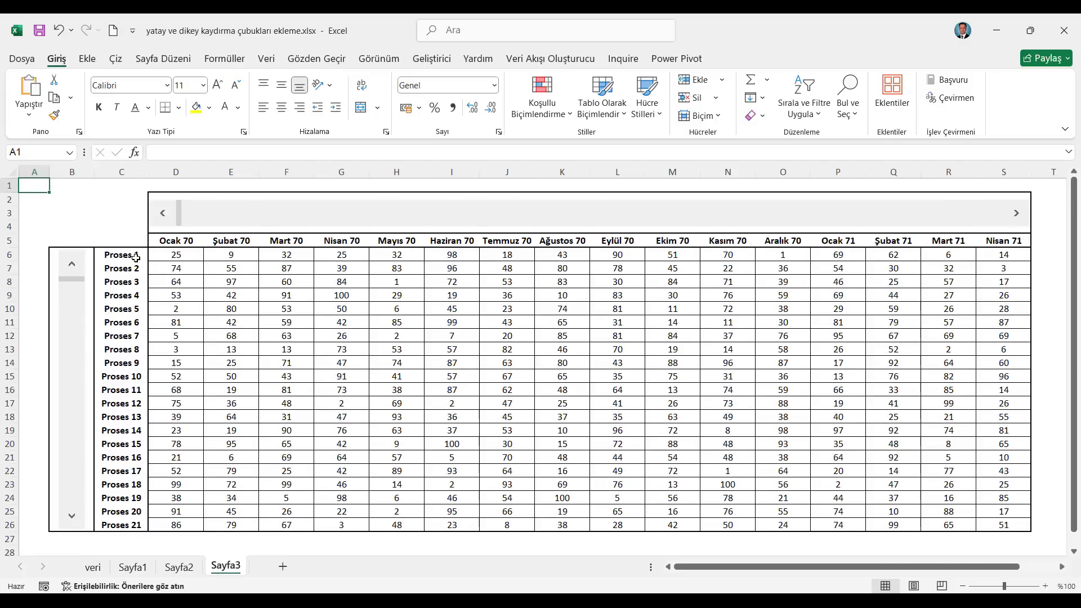
# - Add a new worksheet after Sayfa3 and hide its gridlines
pyautogui.click(284, 567)
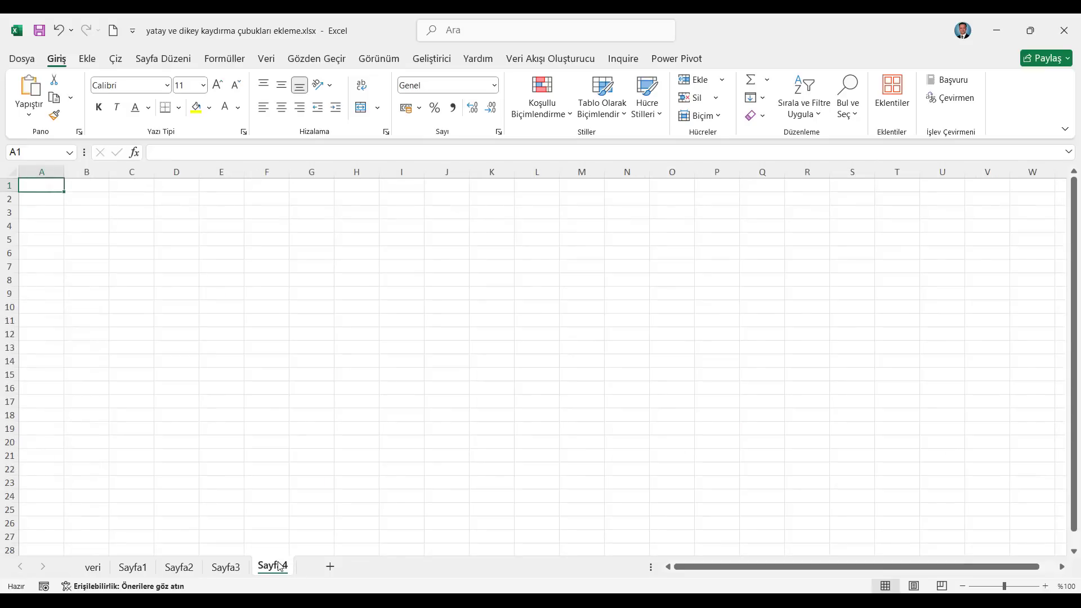
pyautogui.click(132, 567)
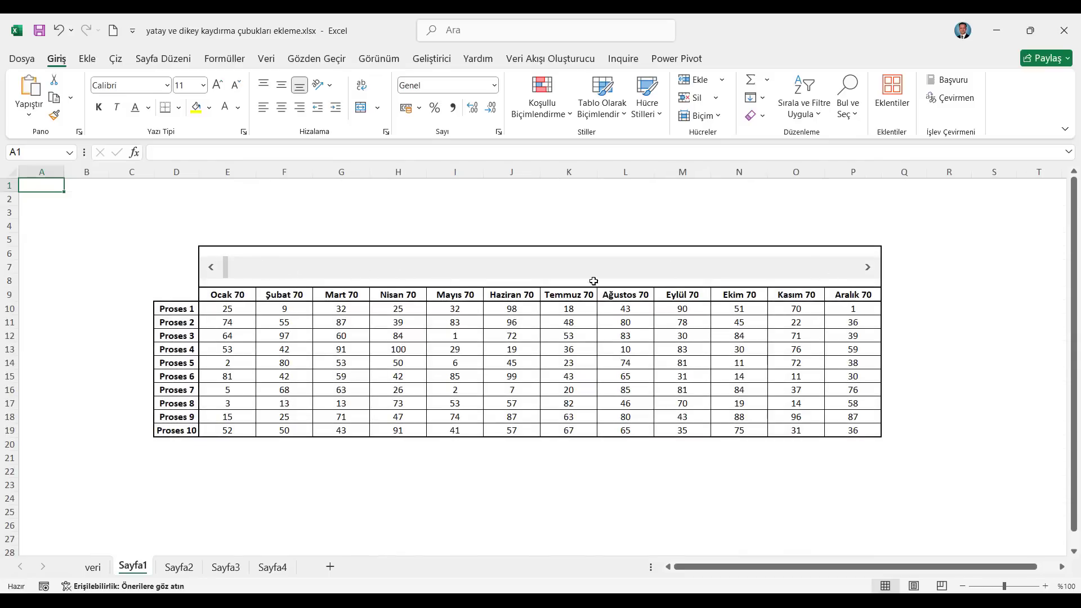
pyautogui.click(273, 567)
pyautogui.click(392, 59)
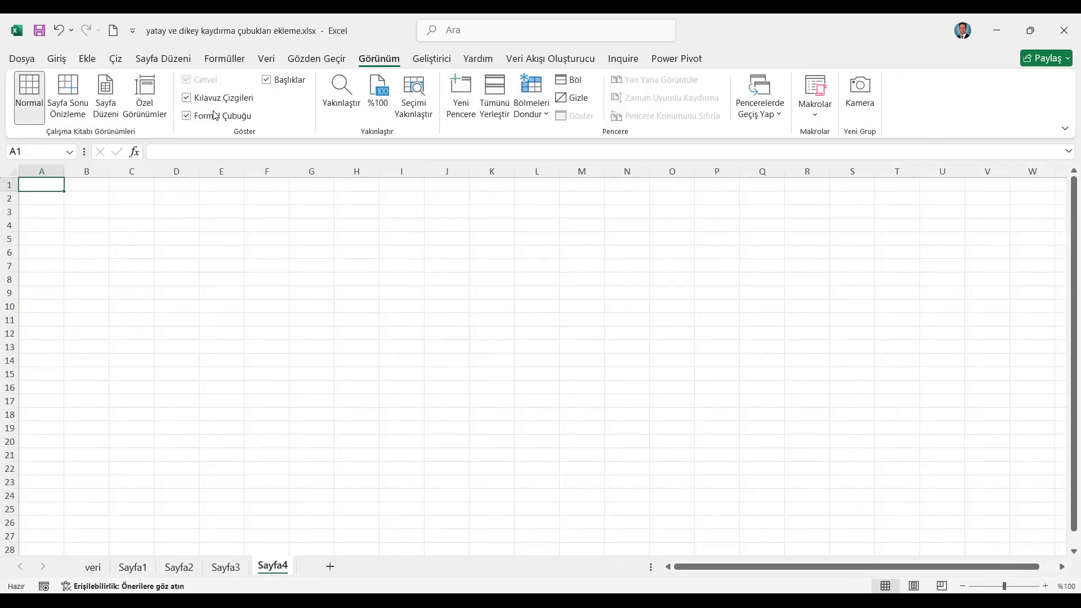
pyautogui.click(215, 101)
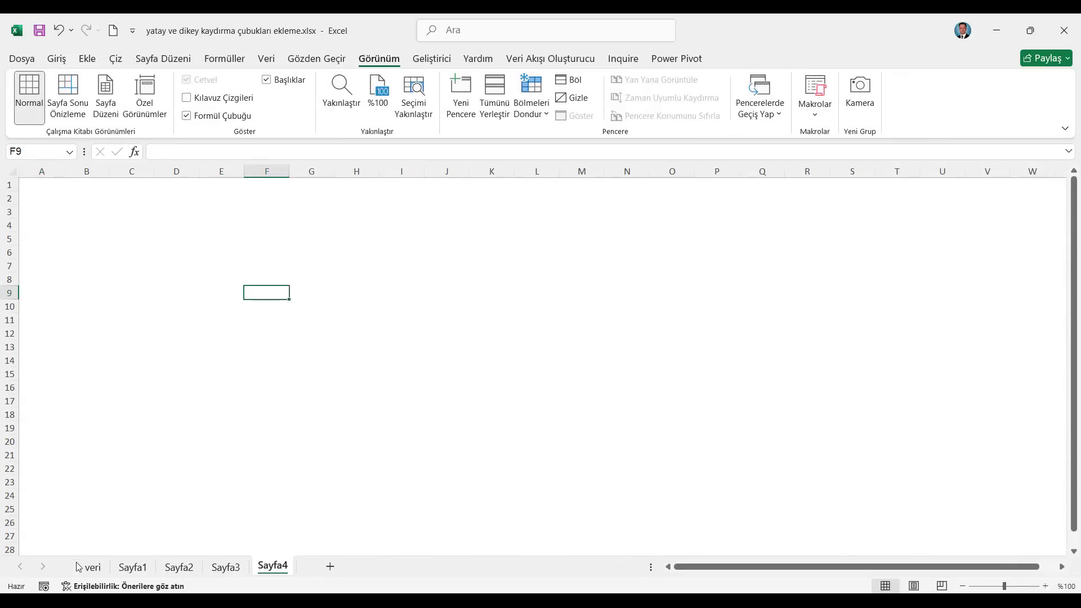
# - Check the formulas behind the process labels and month headers on Sayfa1, and copy the range E6:P19
pyautogui.click(132, 567)
pyautogui.click(172, 310)
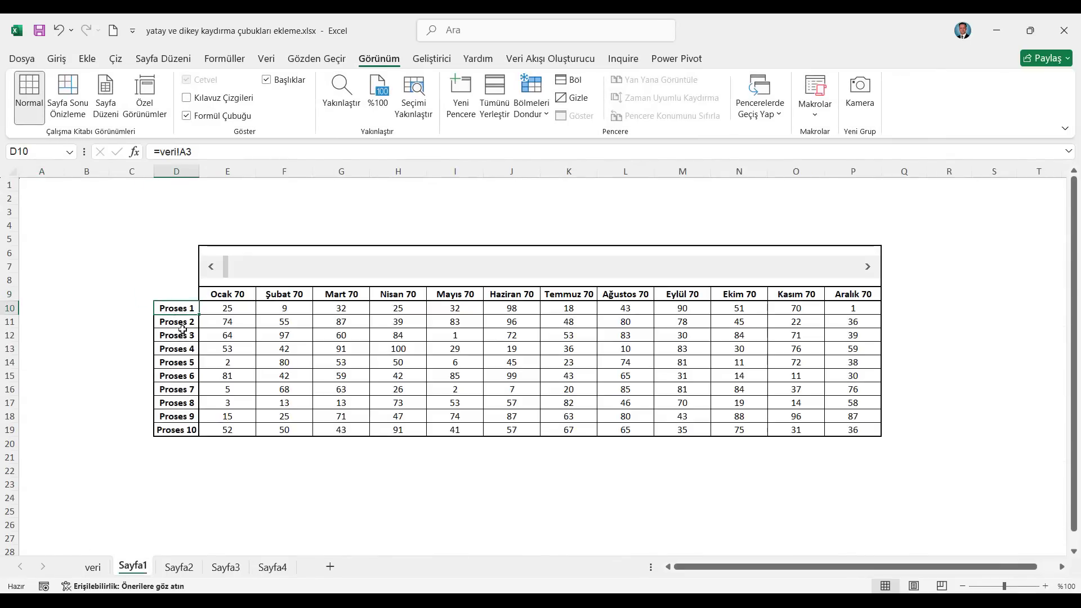
pyautogui.moveTo(212, 293); pyautogui.dragTo(839, 292)
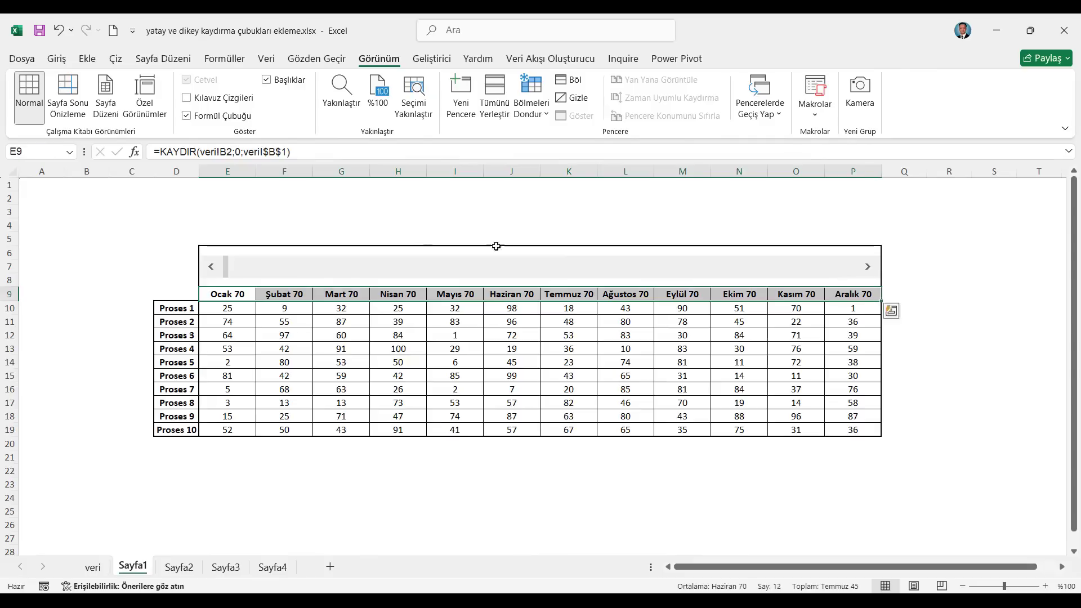
pyautogui.moveTo(202, 246); pyautogui.dragTo(851, 431)
pyautogui.click(56, 59)
pyautogui.click(56, 100)
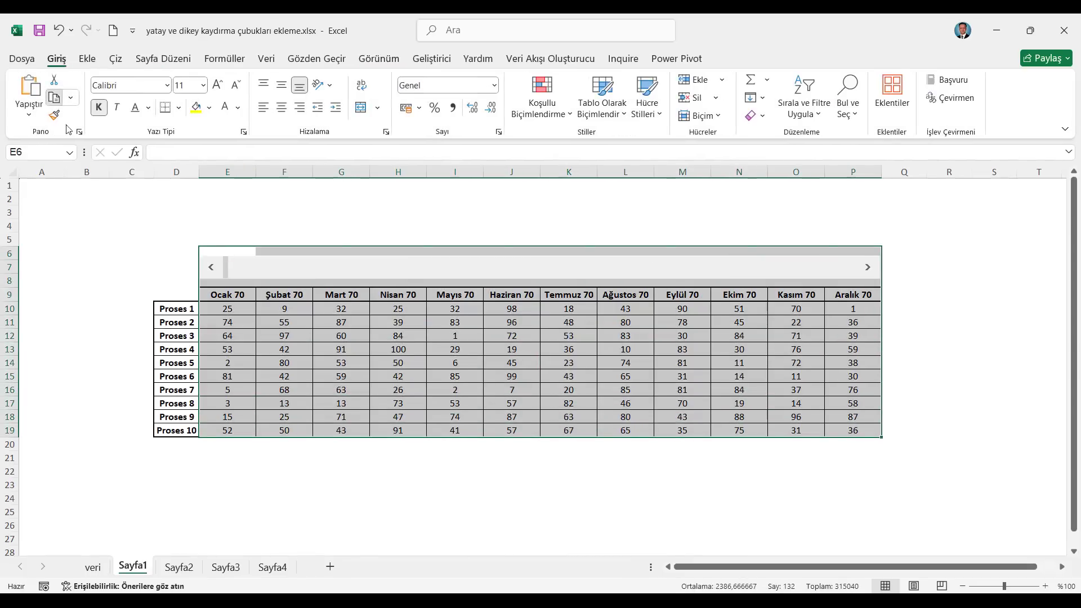
# - Paste only the formats (Biçimleri) of the copied table at cell E6 of Sayfa4
pyautogui.click(270, 567)
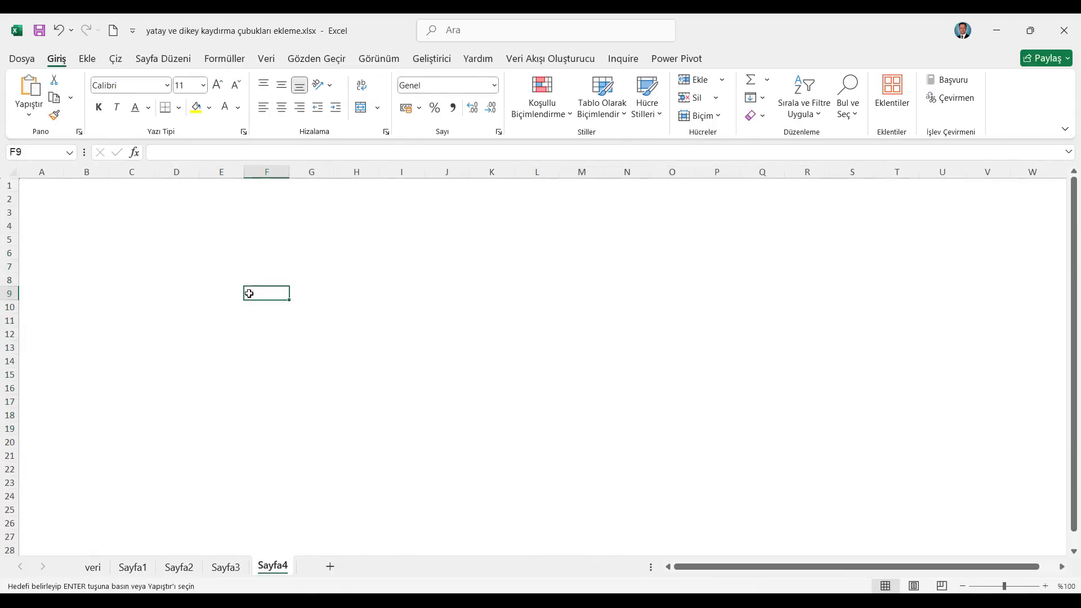
pyautogui.click(209, 261)
pyautogui.click(209, 255)
pyautogui.rightClick(210, 254)
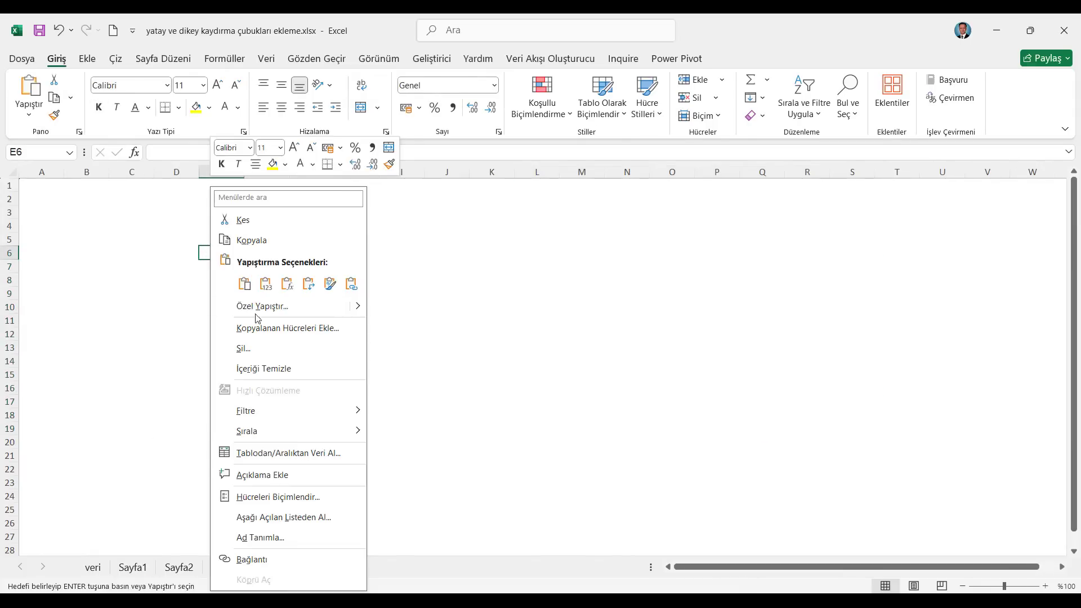
pyautogui.click(258, 307)
pyautogui.click(144, 293)
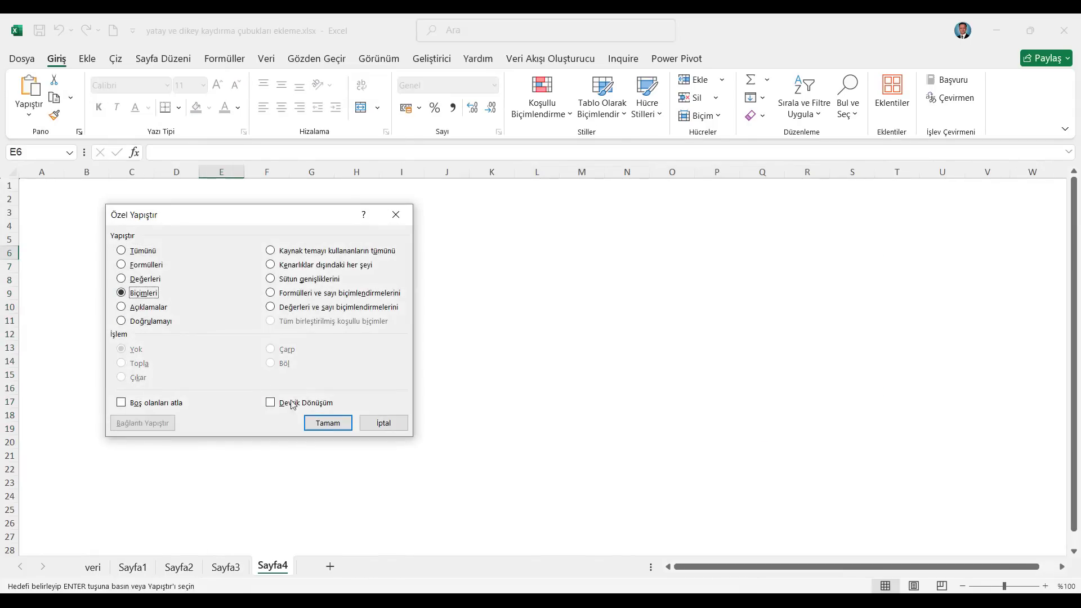
pyautogui.click(325, 422)
pyautogui.click(266, 273)
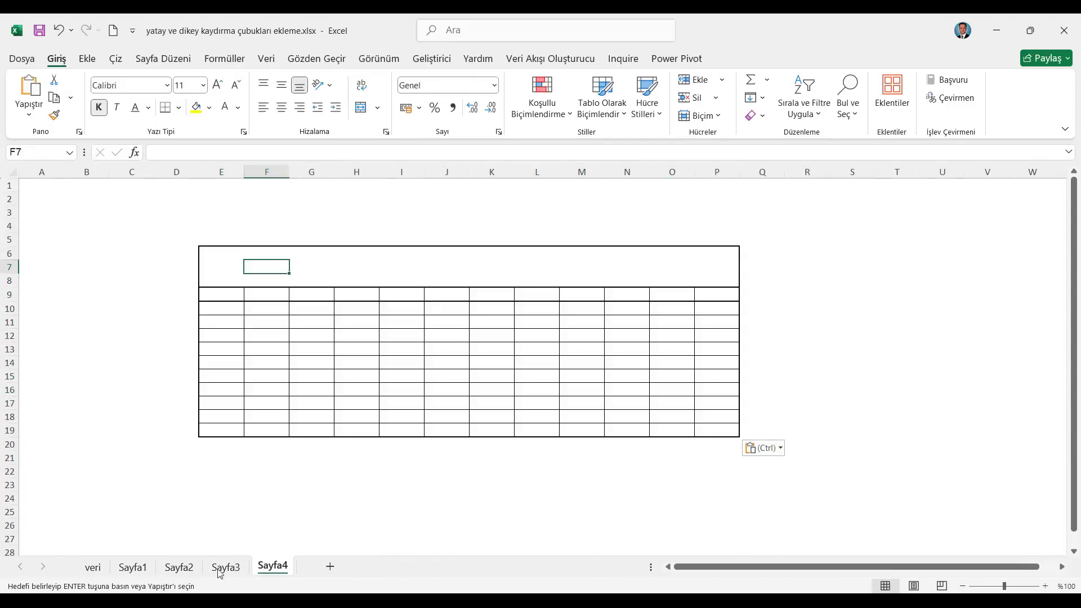
# - Copy the process label column D9:D20 from Sayfa1 and paste only its formats (Biçimleri) at D9 of Sayfa4
pyautogui.click(135, 569)
pyautogui.moveTo(176, 296); pyautogui.dragTo(176, 444)
pyautogui.click(54, 97)
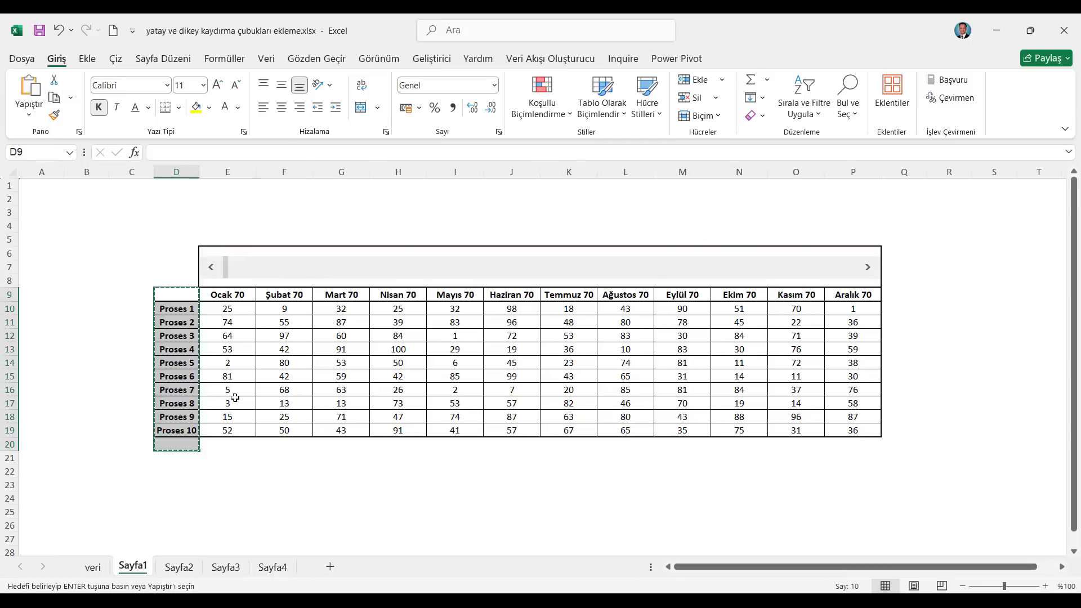
pyautogui.click(274, 567)
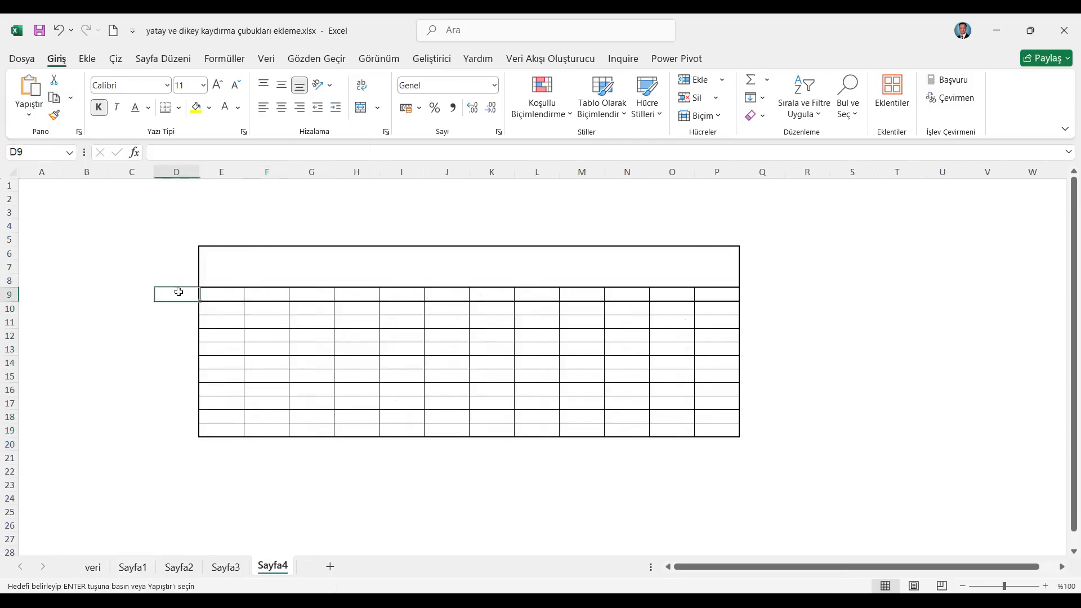
pyautogui.rightClick(178, 292)
pyautogui.click(225, 307)
pyautogui.click(119, 299)
pyautogui.click(303, 428)
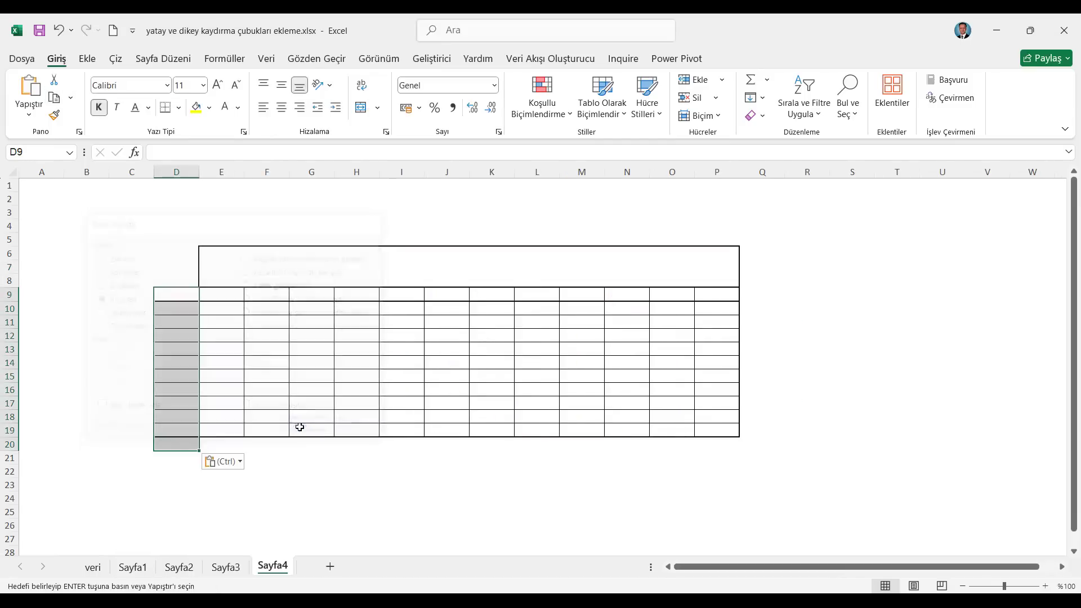
pyautogui.click(280, 392)
pyautogui.click(222, 291)
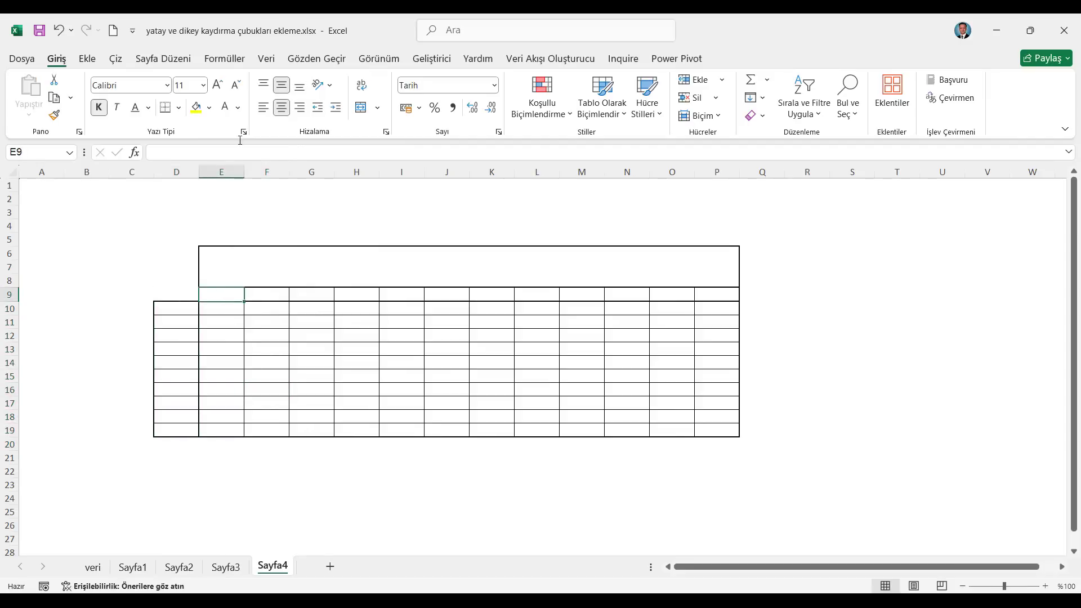
# - Check the available form controls and whether the Geliştirici tab is enabled in the Excel ribbon customization options
pyautogui.click(431, 59)
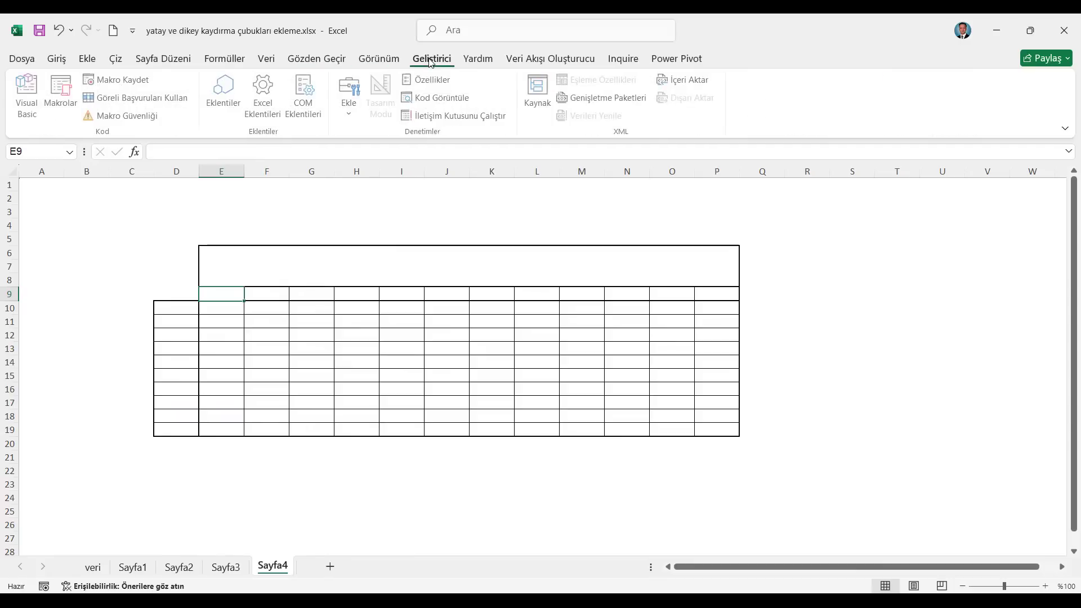
pyautogui.click(349, 100)
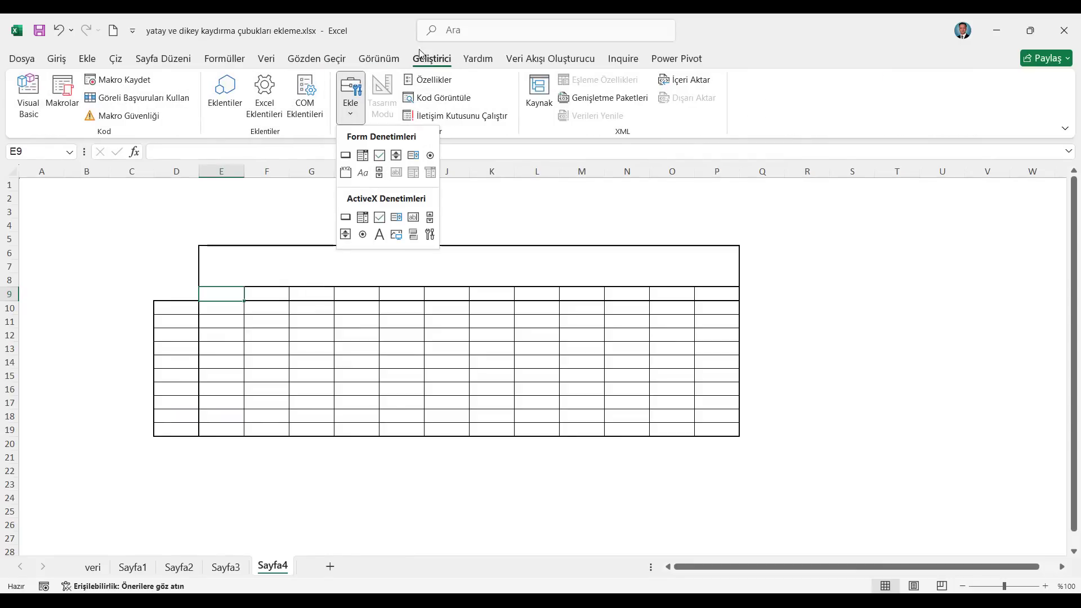
pyautogui.click(21, 61)
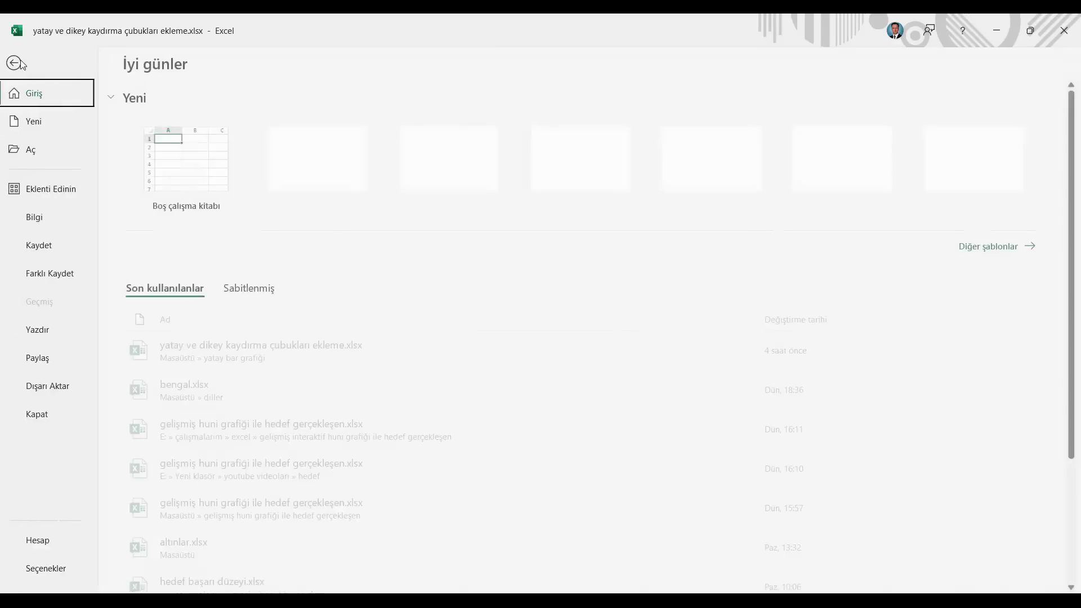
pyautogui.click(55, 573)
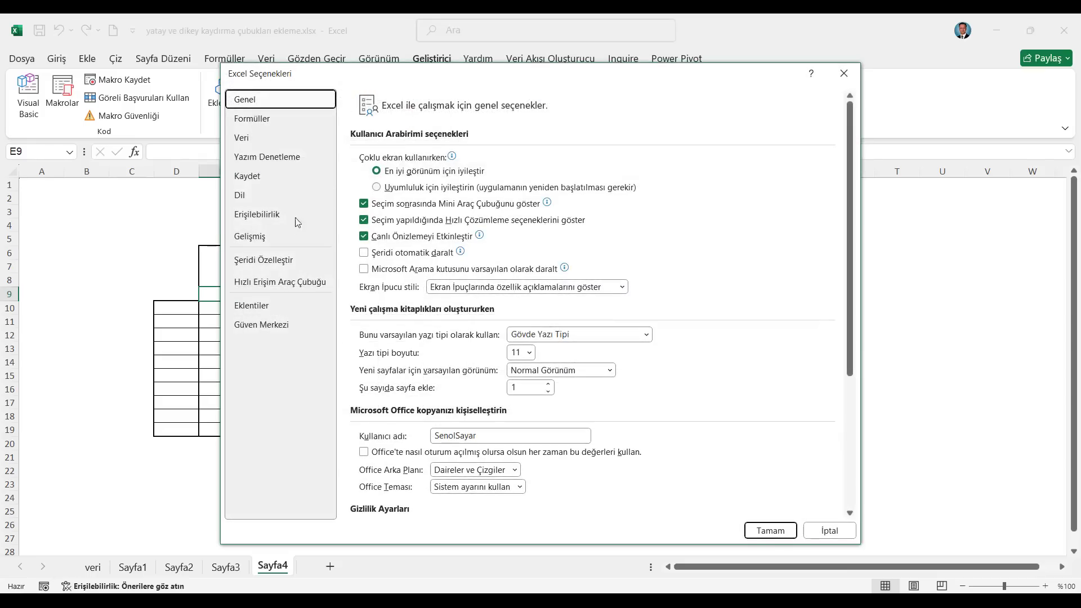
pyautogui.click(268, 264)
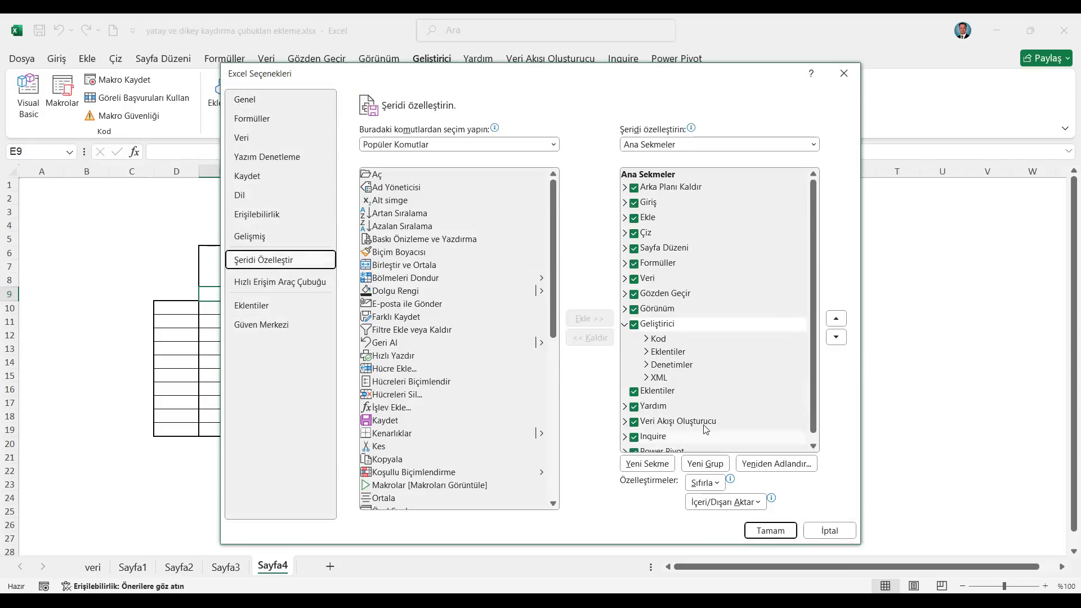
pyautogui.scroll(-1, 701, 421)
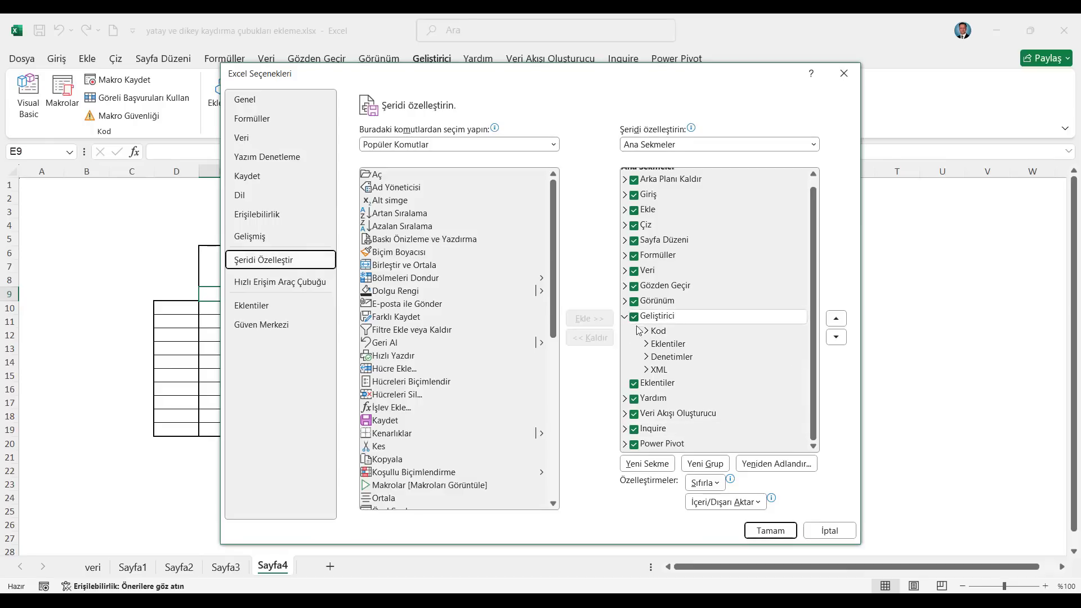
pyautogui.click(843, 73)
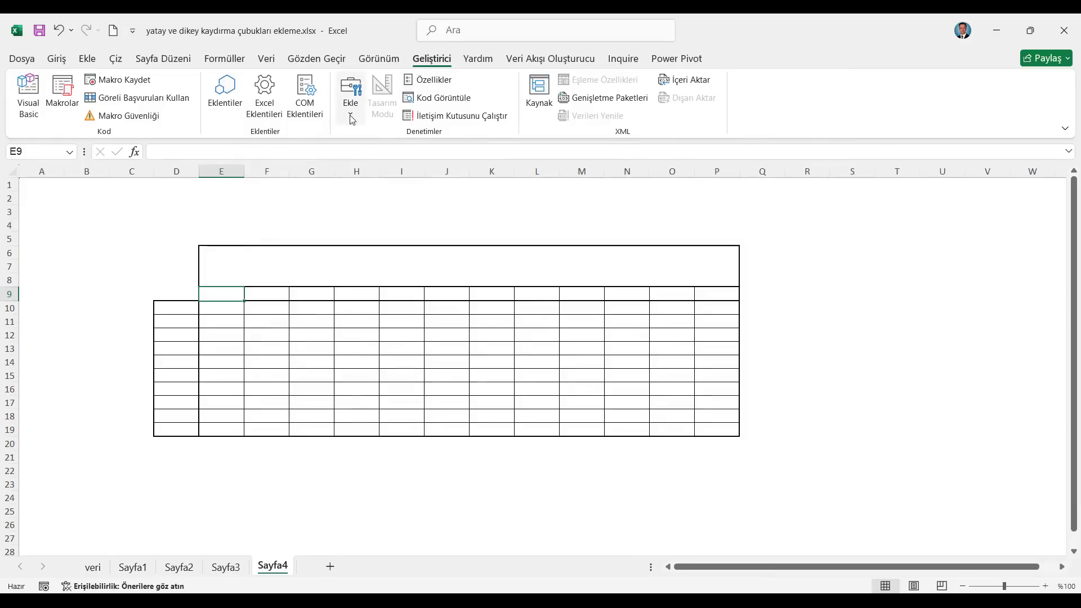
# - Insert a horizontal scroll bar form control (Kaydırma Çubuğu) spanning the merged block E6:P8 above the table
pyautogui.click(350, 101)
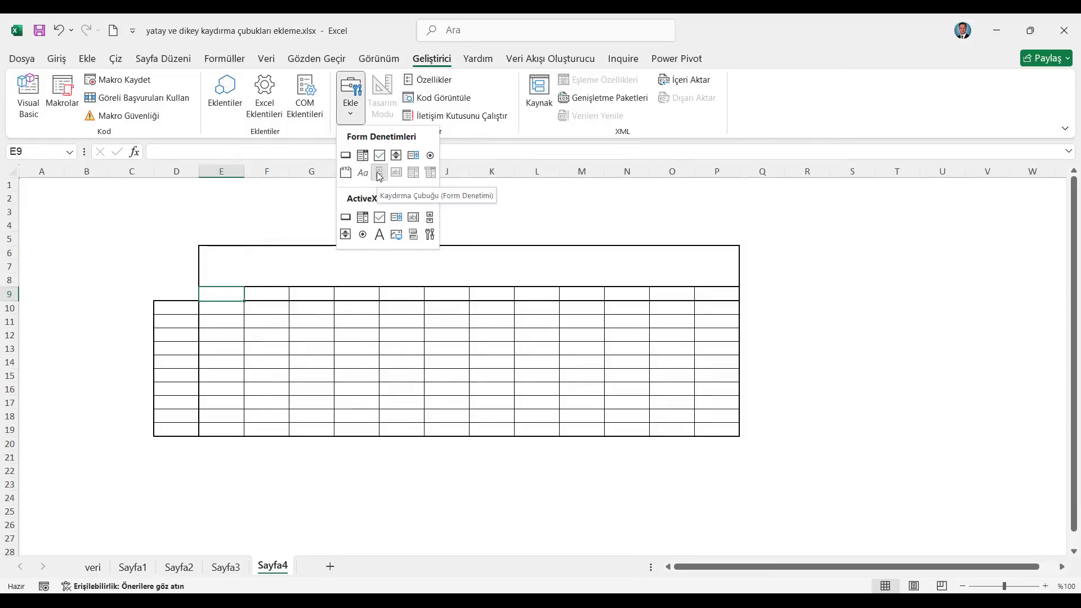
pyautogui.click(380, 177)
pyautogui.moveTo(200, 253); pyautogui.dragTo(738, 279)
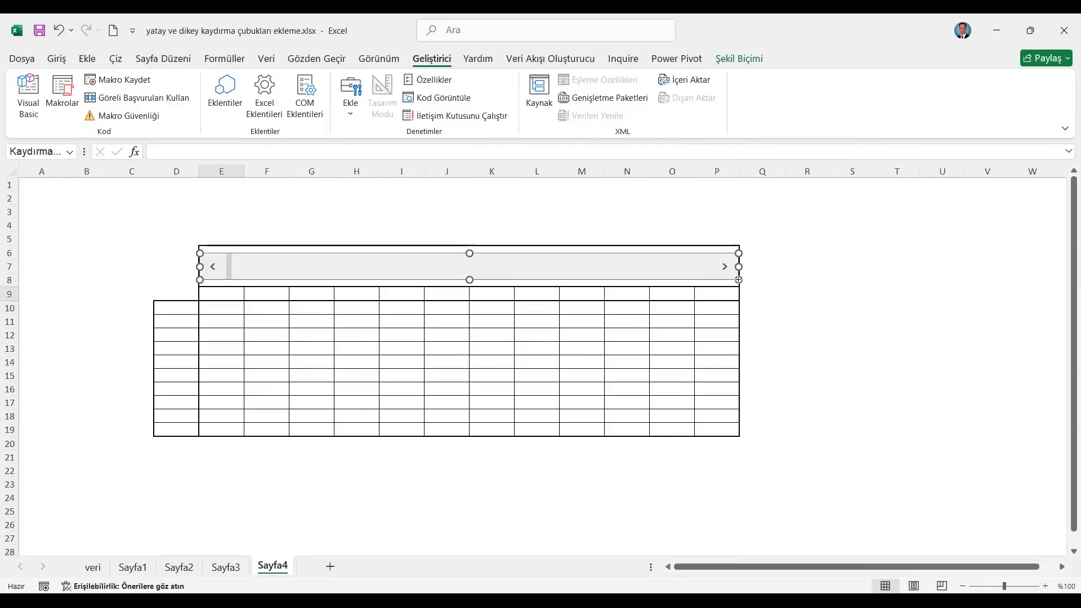
pyautogui.click(781, 271)
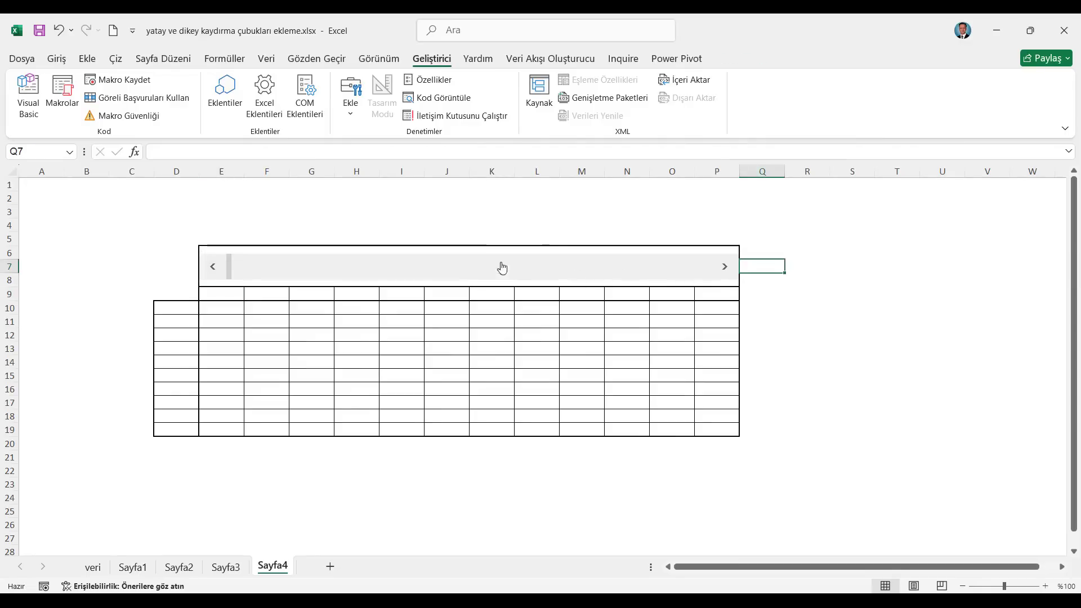
pyautogui.rightClick(560, 272)
pyautogui.click(510, 263)
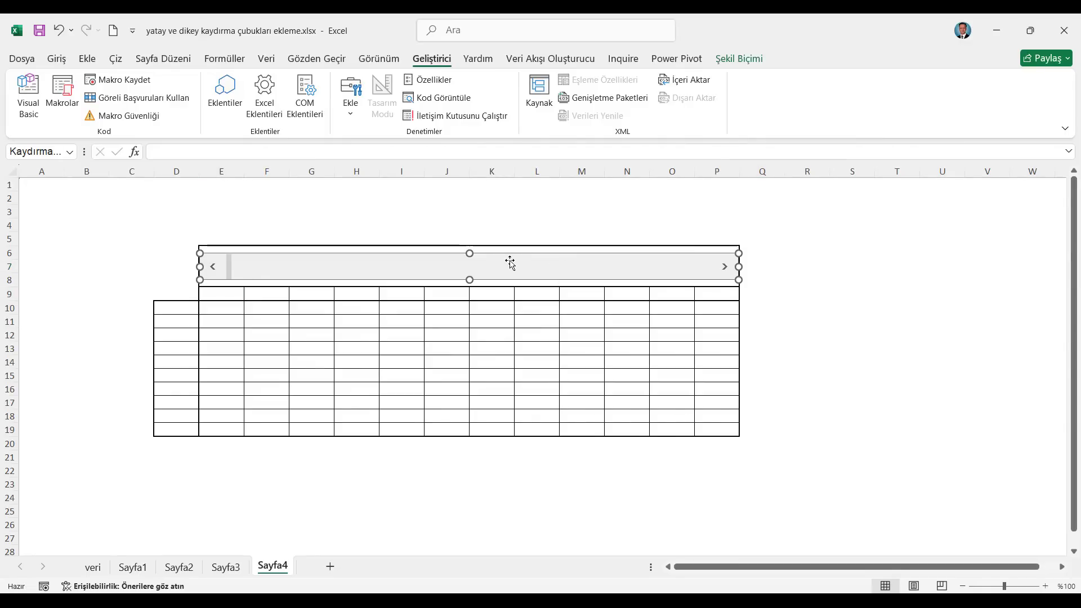
pyautogui.moveTo(510, 260); pyautogui.dragTo(509, 260)
pyautogui.click(210, 293)
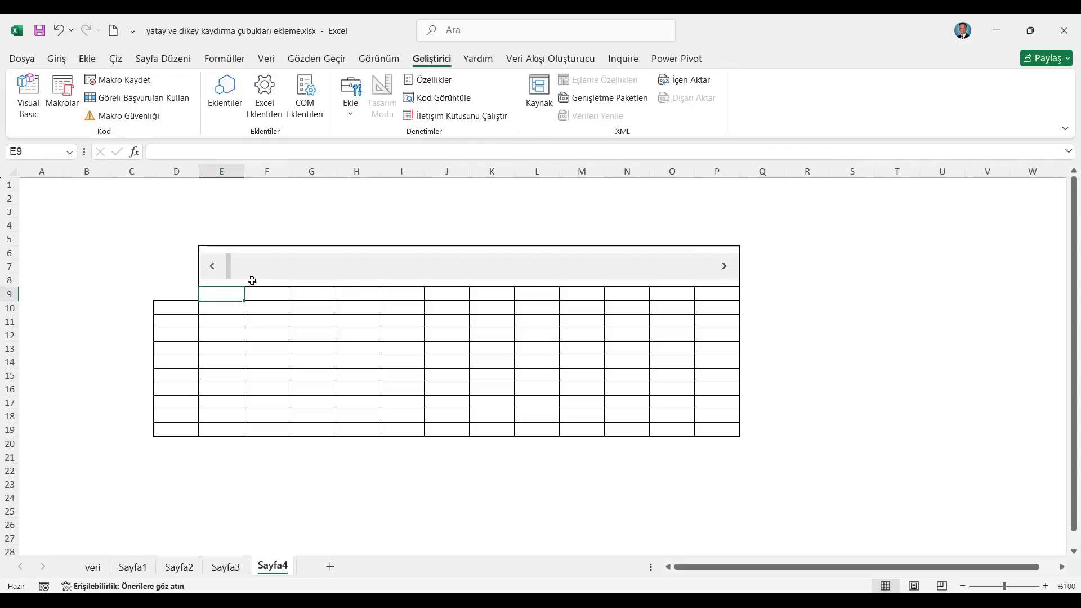
# - Set the horizontal scroll bar's maximum value to 660, link it to cell $A$1, and advance it to 4
pyautogui.rightClick(272, 263)
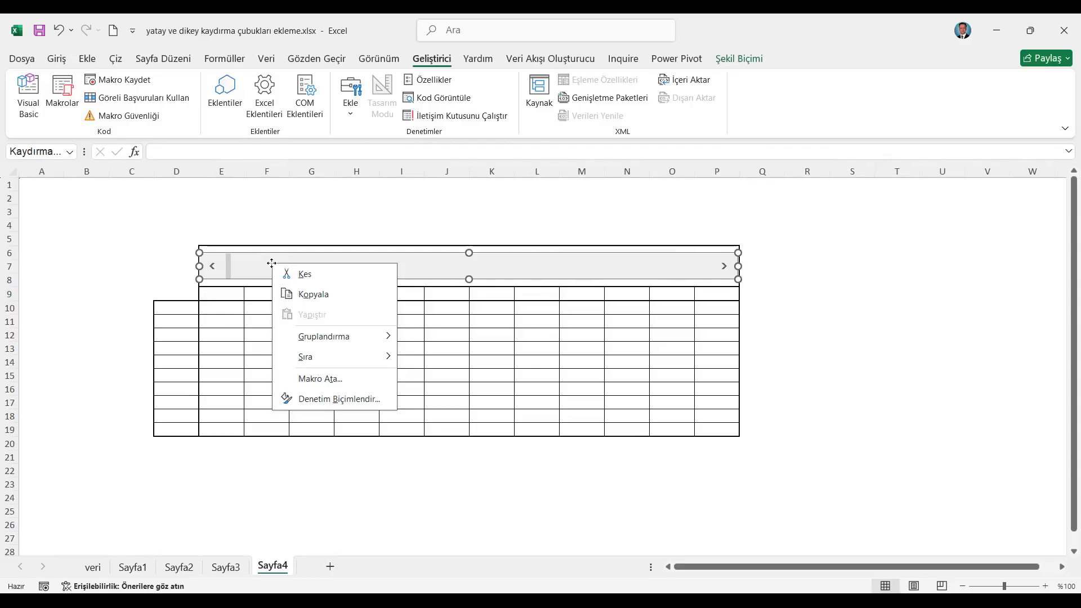
pyautogui.click(339, 400)
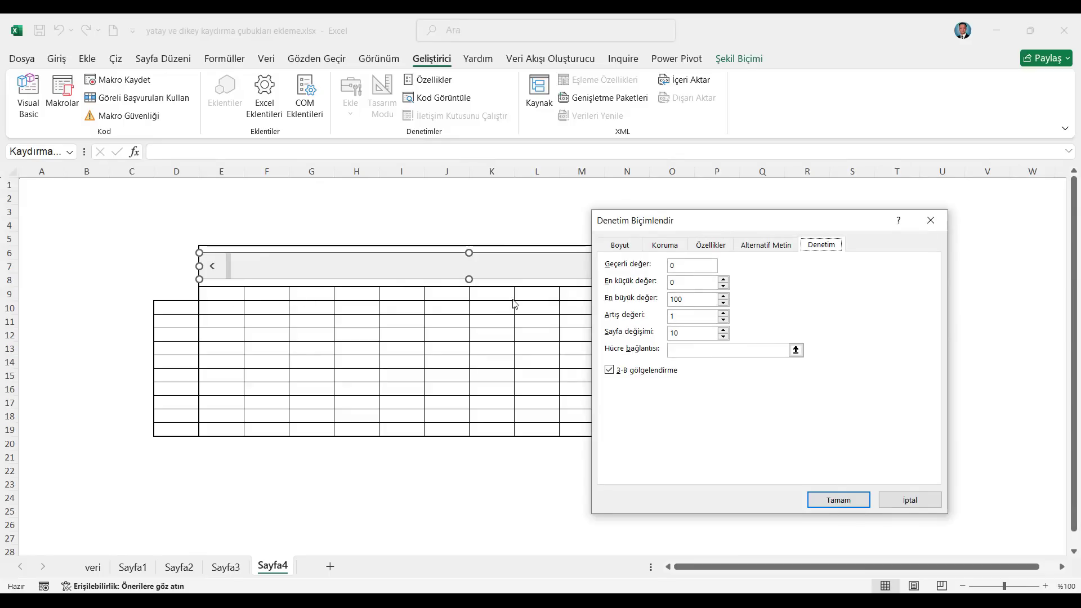
pyautogui.moveTo(782, 196); pyautogui.dragTo(787, 187)
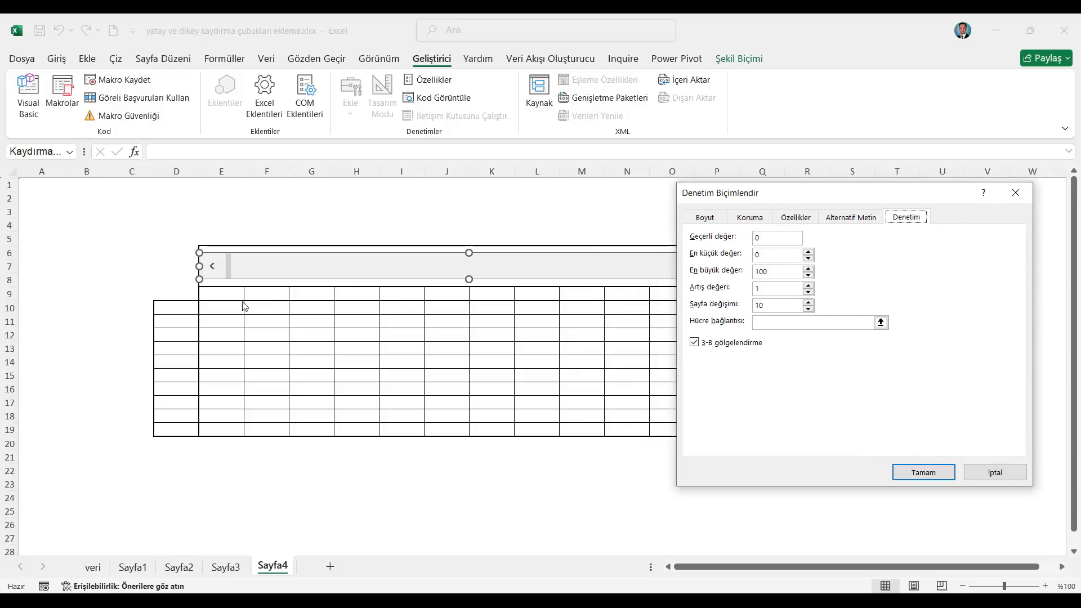
pyautogui.moveTo(811, 192); pyautogui.dragTo(703, 248)
pyautogui.moveTo(671, 331); pyautogui.dragTo(623, 329)
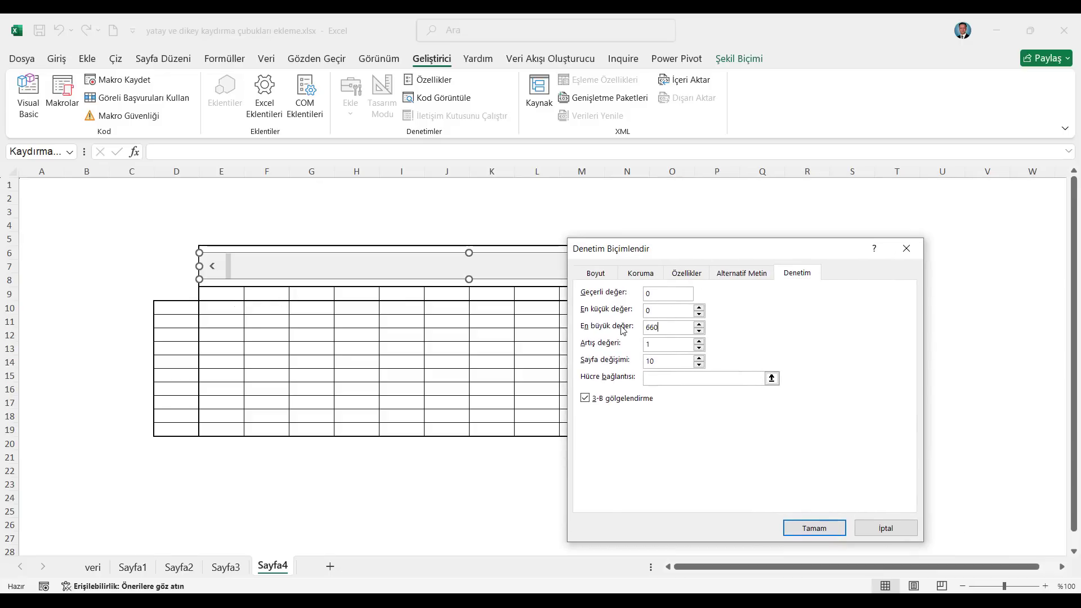
pyautogui.click(653, 378)
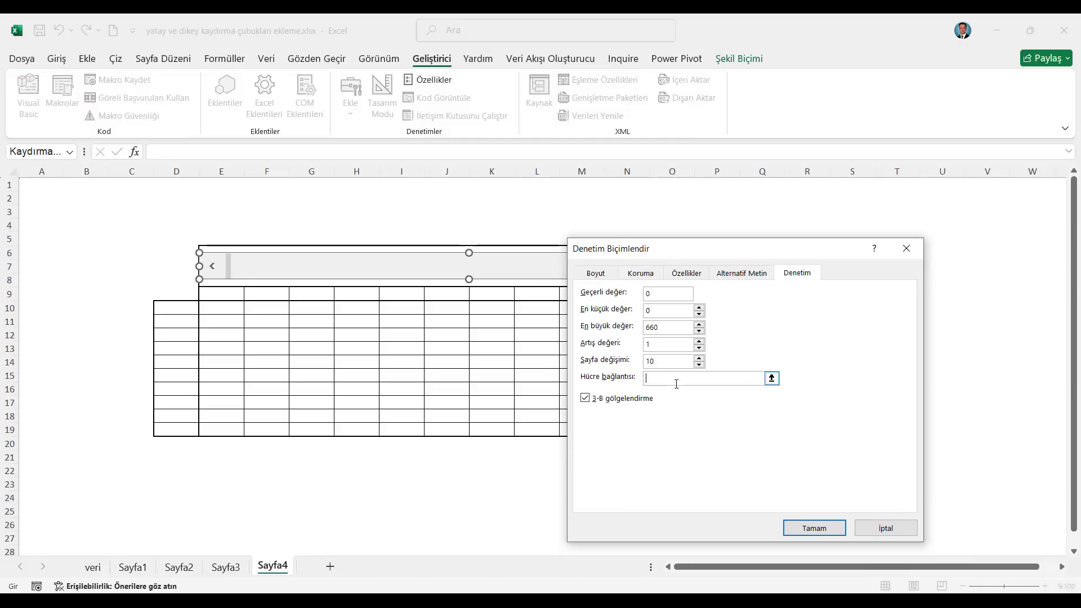
pyautogui.click(47, 186)
pyautogui.click(812, 526)
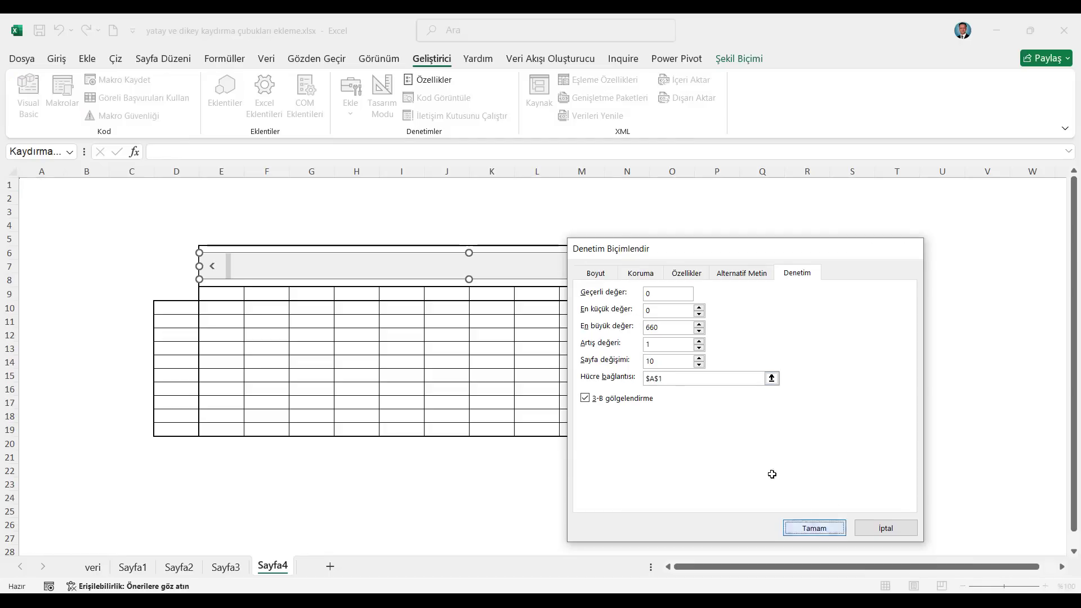
pyautogui.click(324, 225)
pyautogui.click(723, 266)
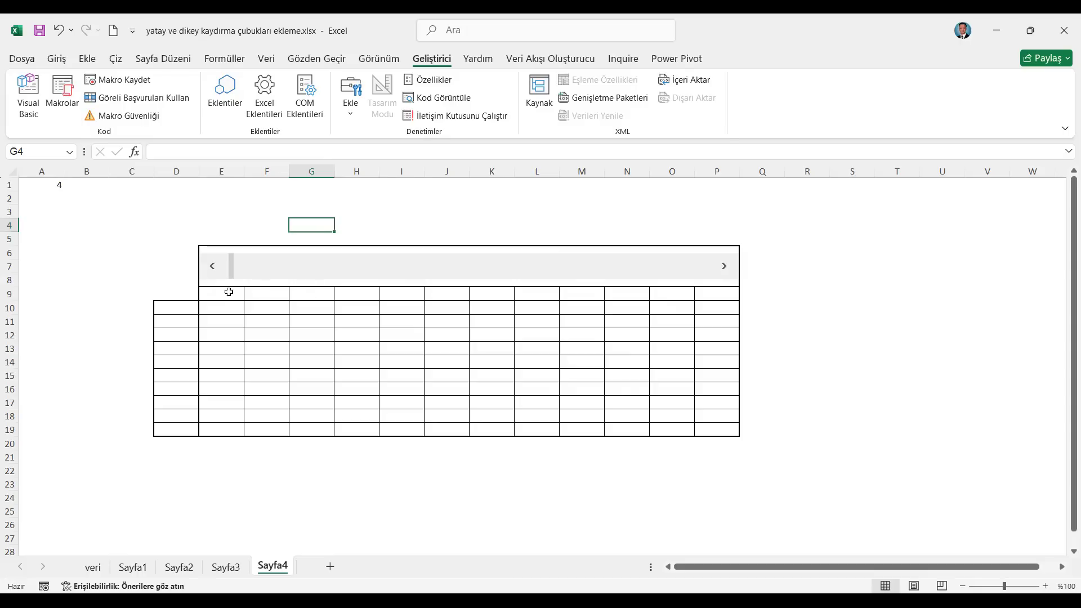
# - Fill a number series starting at 1 across the header cells E9:P9, and delete the entries again
pyautogui.click(229, 293)
pyautogui.write('5')
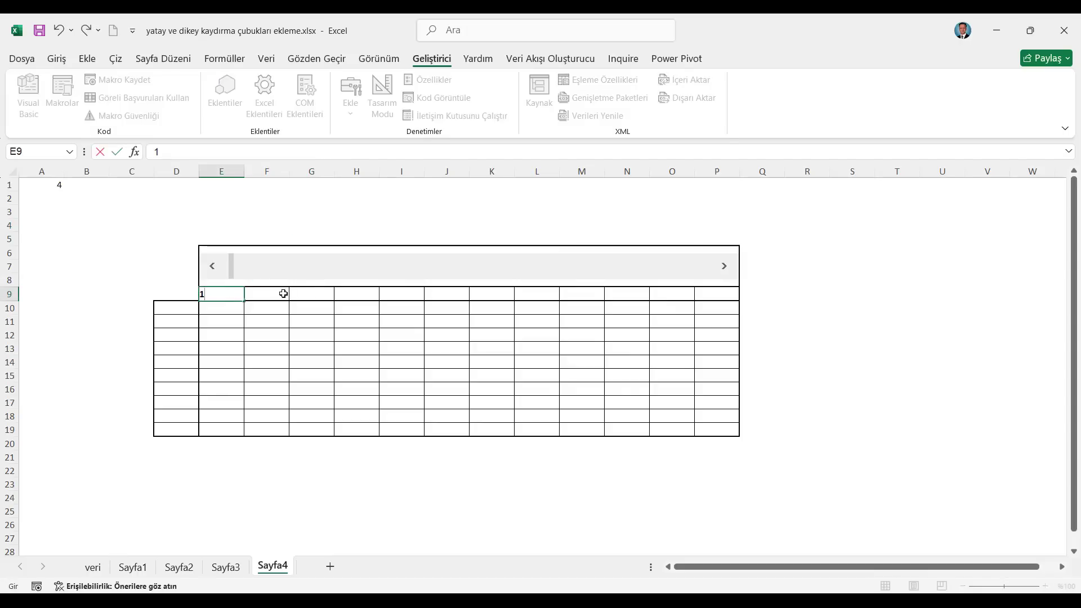
pyautogui.click(283, 295)
pyautogui.write('6')
pyautogui.click(411, 337)
pyautogui.moveTo(241, 294); pyautogui.dragTo(719, 301)
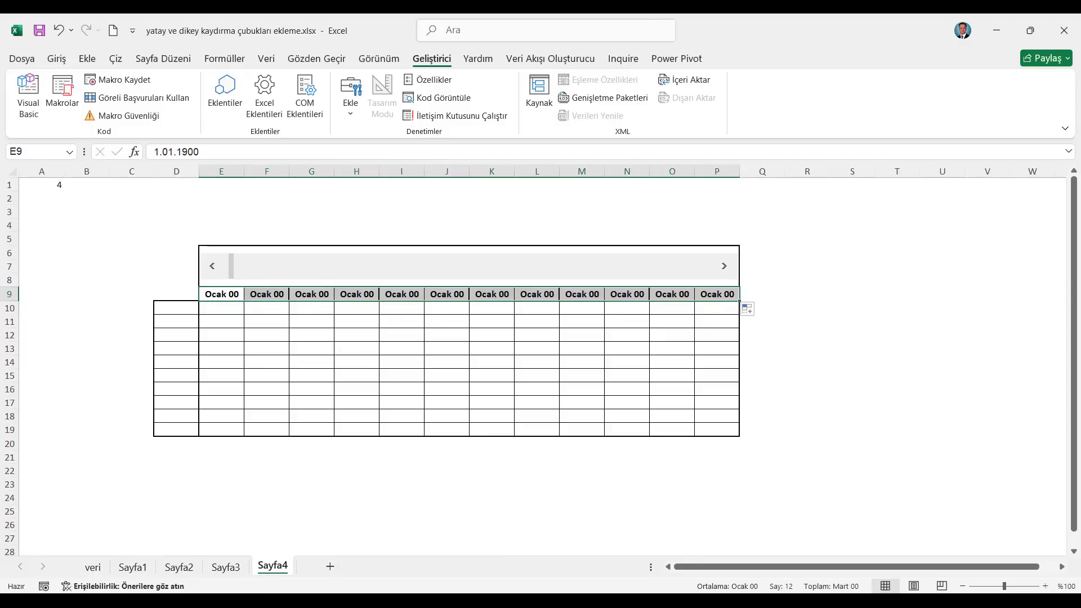
pyautogui.press('Delete')
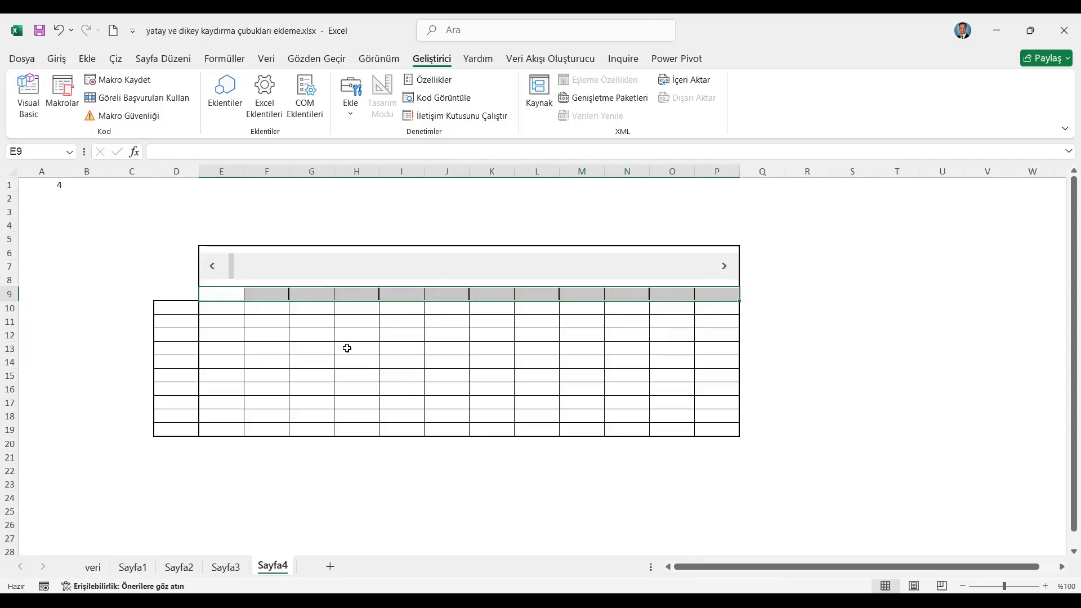
# - Revise the horizontal scroll bar's maximum value (En büyük değer) in its control format settings
pyautogui.rightClick(293, 274)
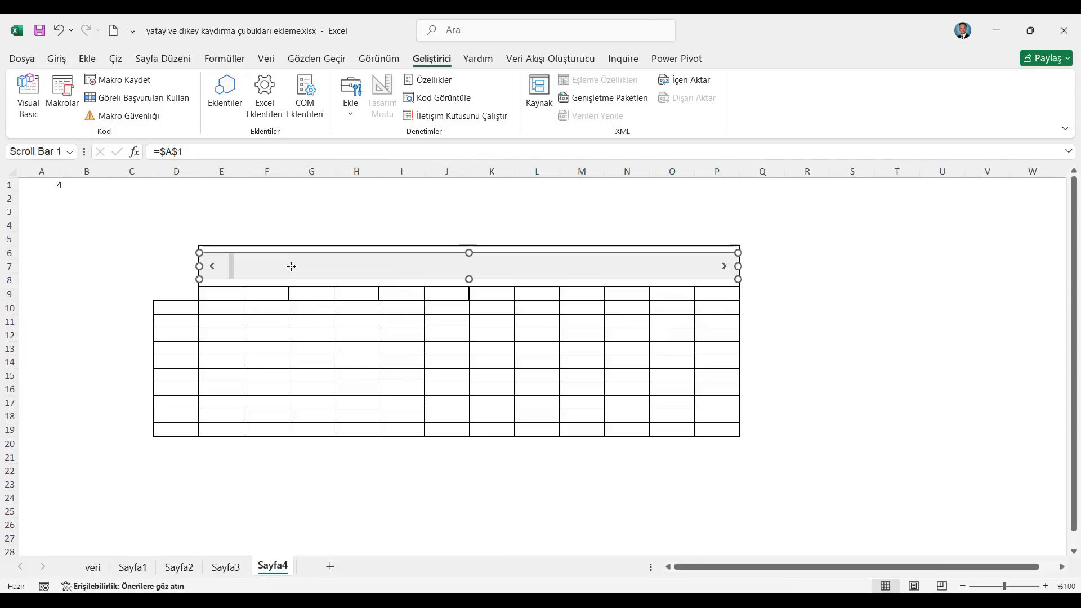
pyautogui.click(340, 402)
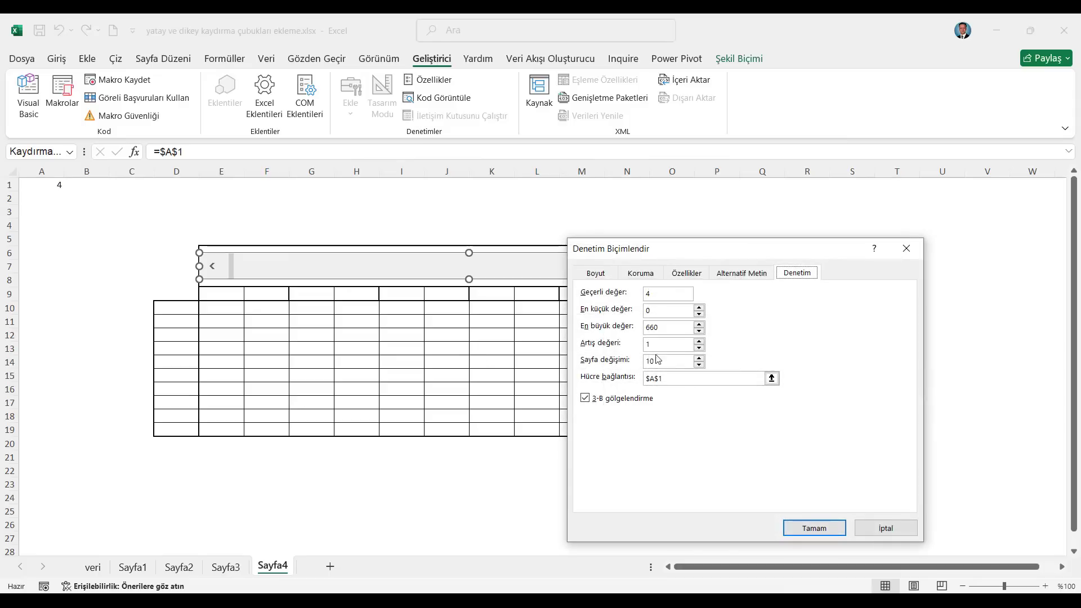
pyautogui.doubleClick(662, 330)
pyautogui.click(813, 528)
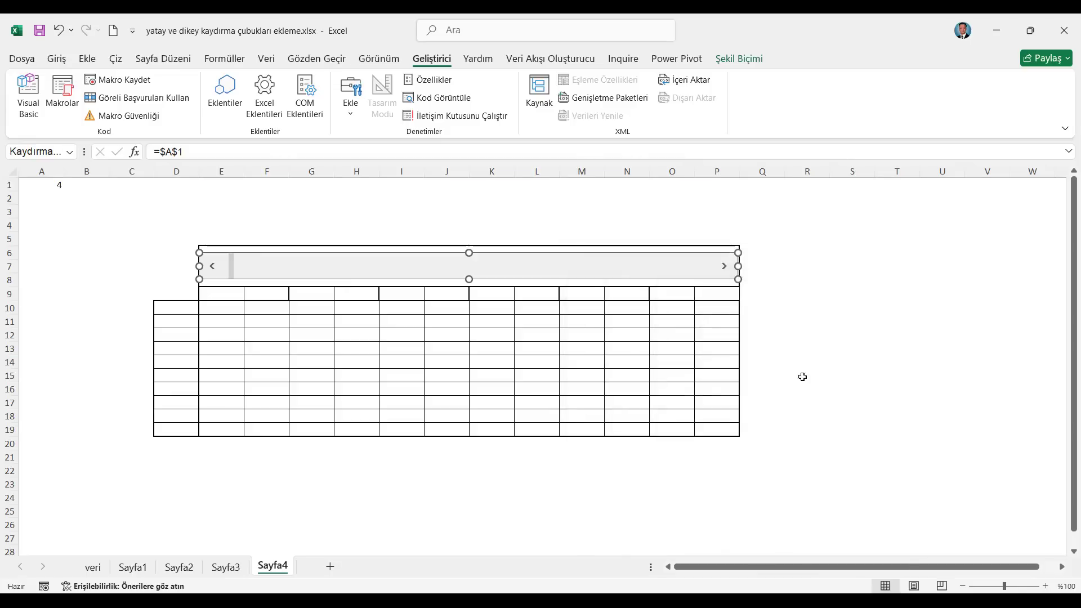
pyautogui.click(803, 373)
# - Enter the formula =KAYDIR(veri!B2;0;Sayfa4!A1) in the first month header cell E9
pyautogui.click(41, 184)
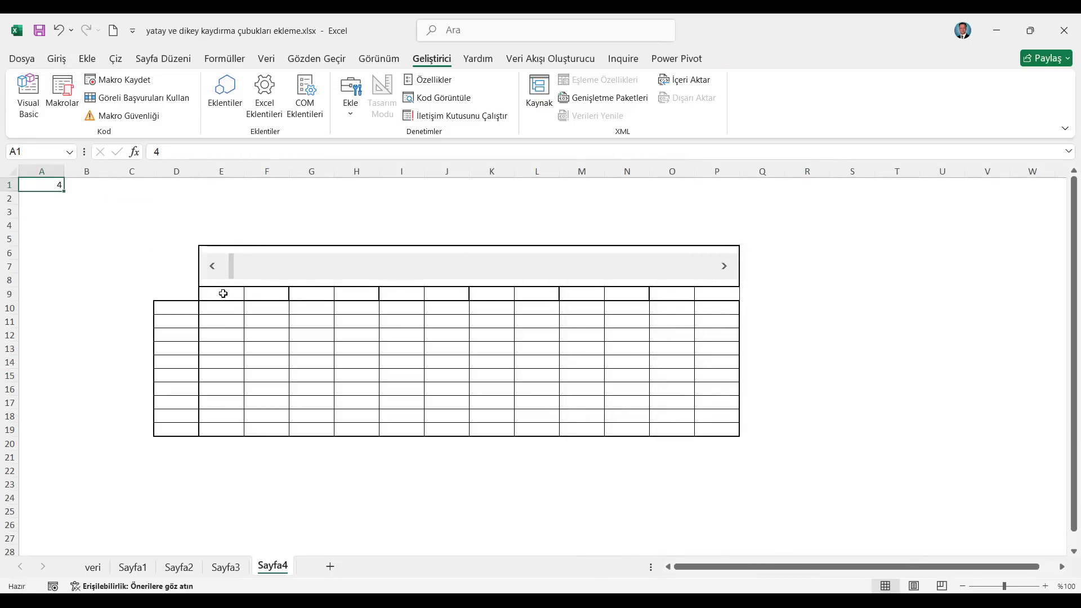
pyautogui.click(223, 293)
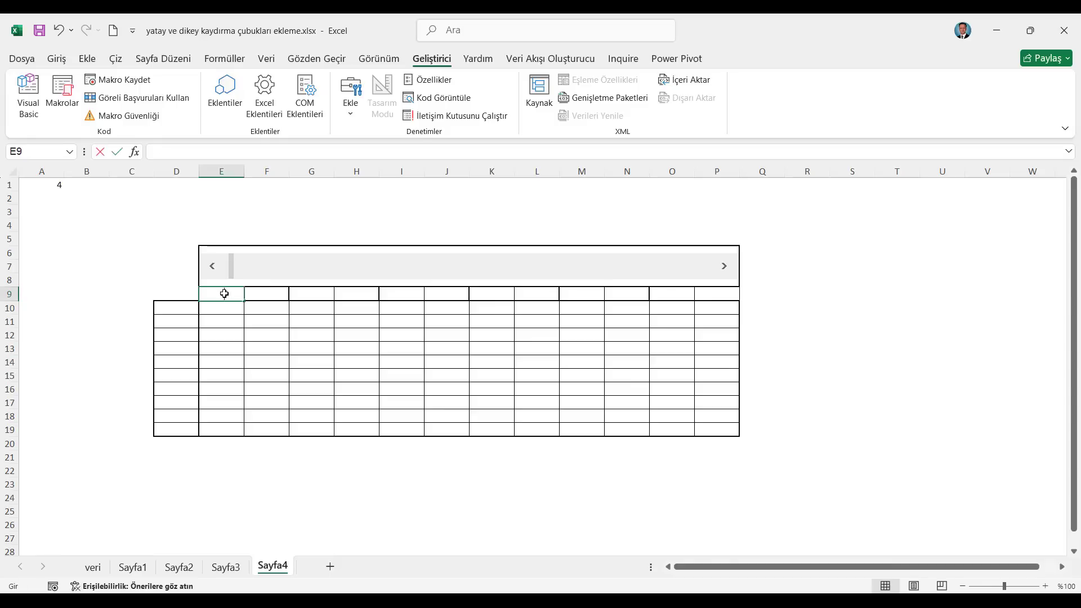
pyautogui.write('=kayd')
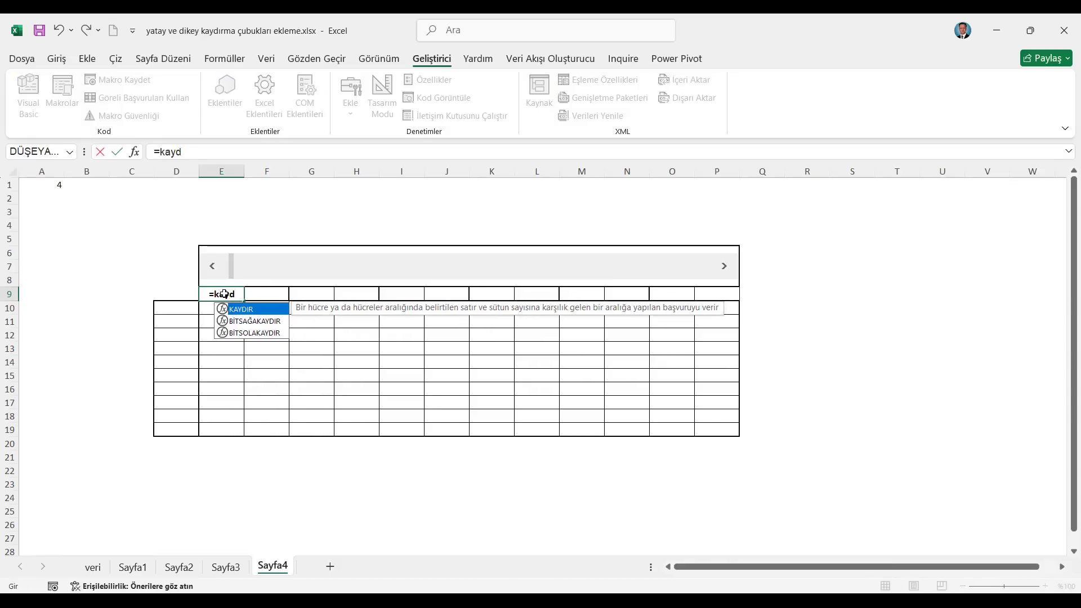
pyautogui.press('Tab')
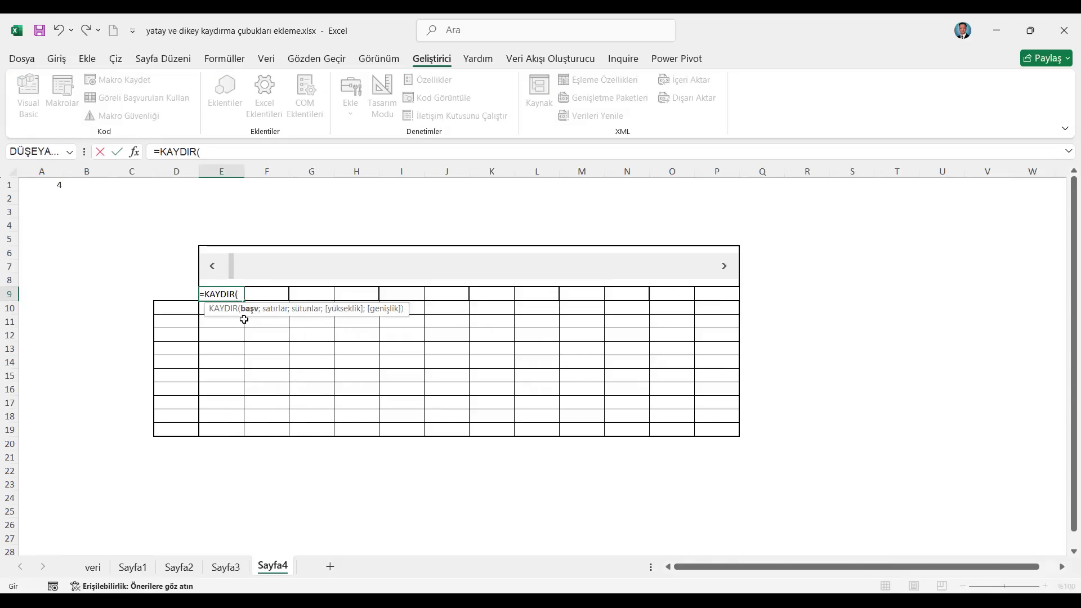
pyautogui.click(92, 566)
pyautogui.click(92, 198)
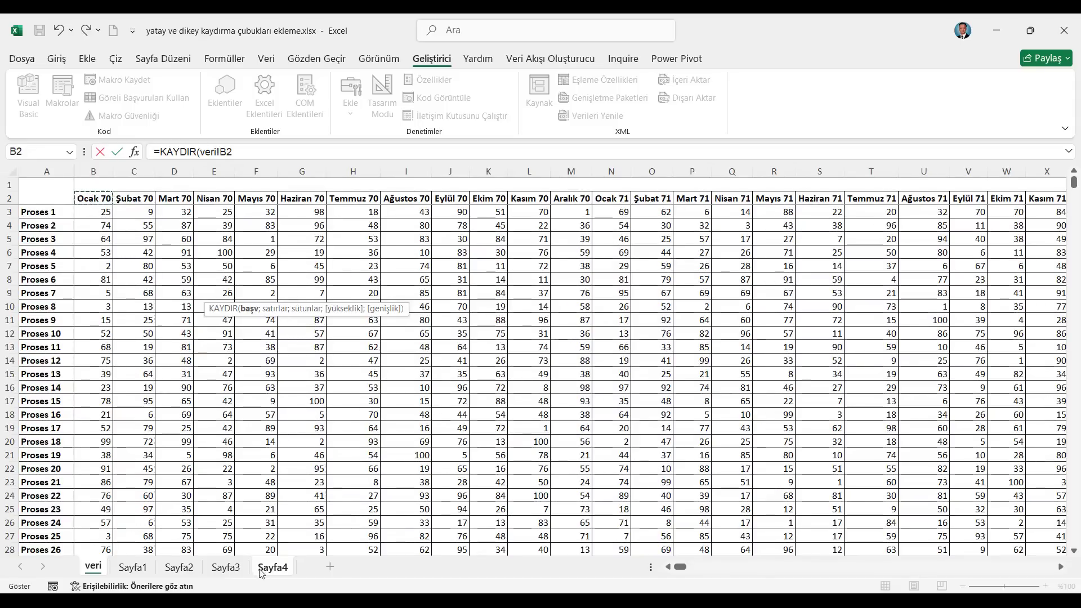
pyautogui.write(';')
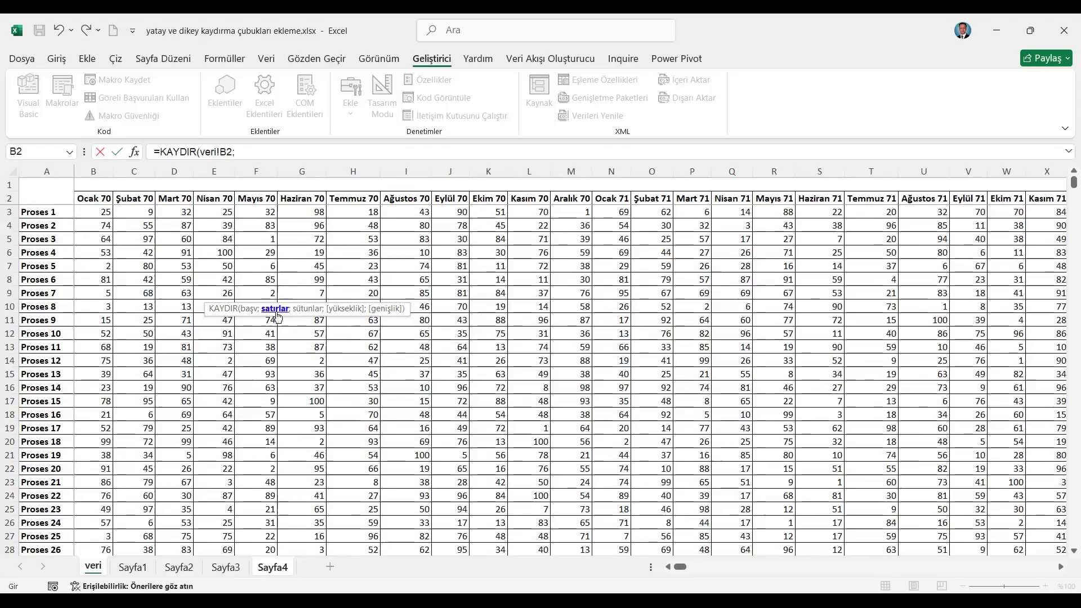
pyautogui.write('0;')
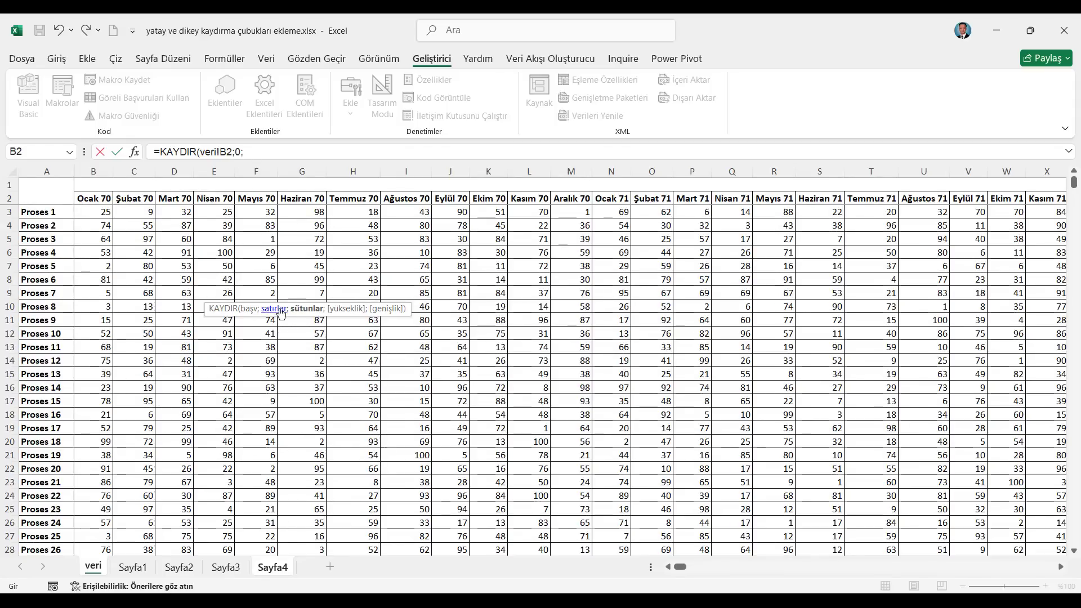
pyautogui.click(270, 567)
pyautogui.click(51, 189)
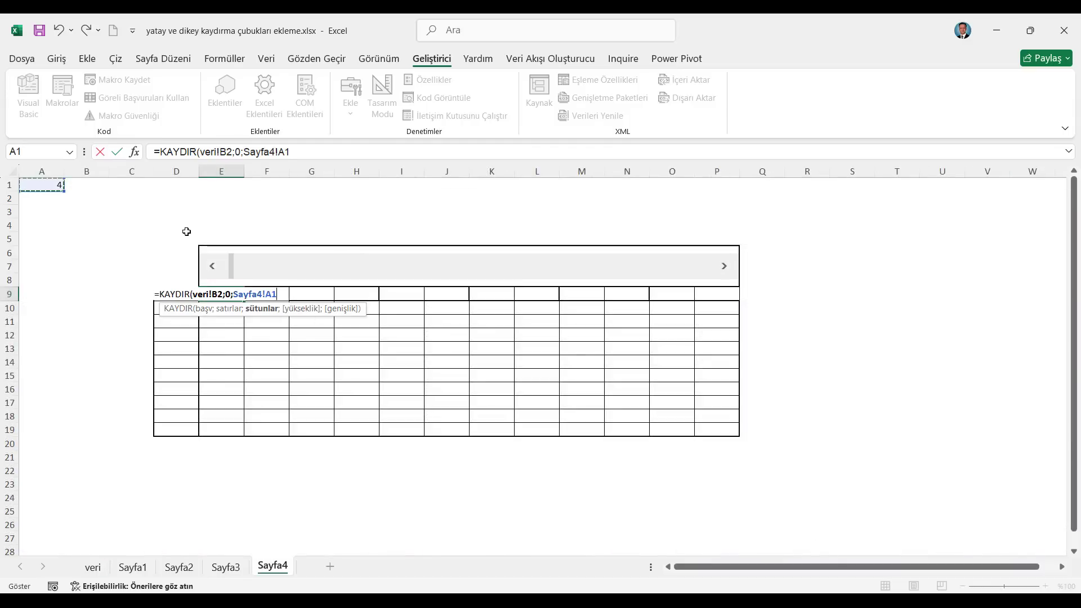
pyautogui.write(')7')
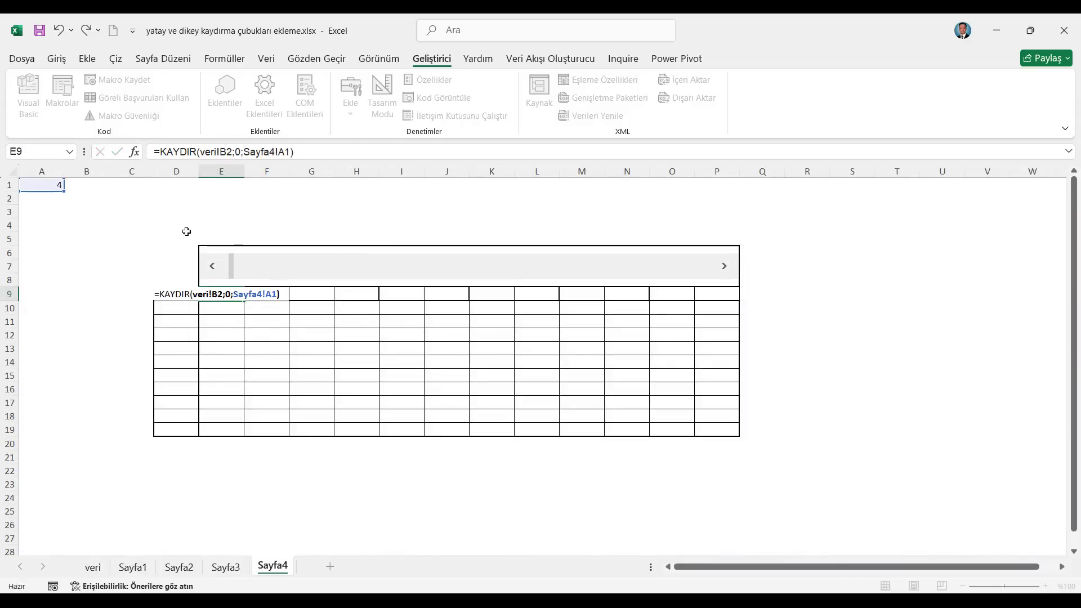
pyautogui.hotkey('ctrl', 'Return')
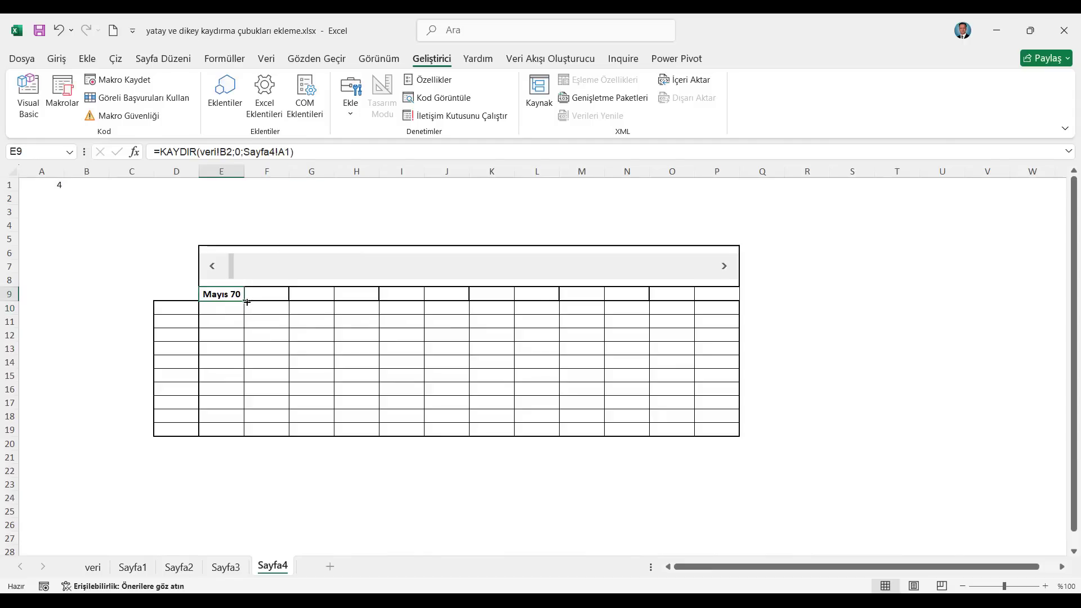
# - Fill the E9 formula across the header row to P9 and widen columns E to P to fit the month names
pyautogui.moveTo(247, 301); pyautogui.dragTo(732, 304)
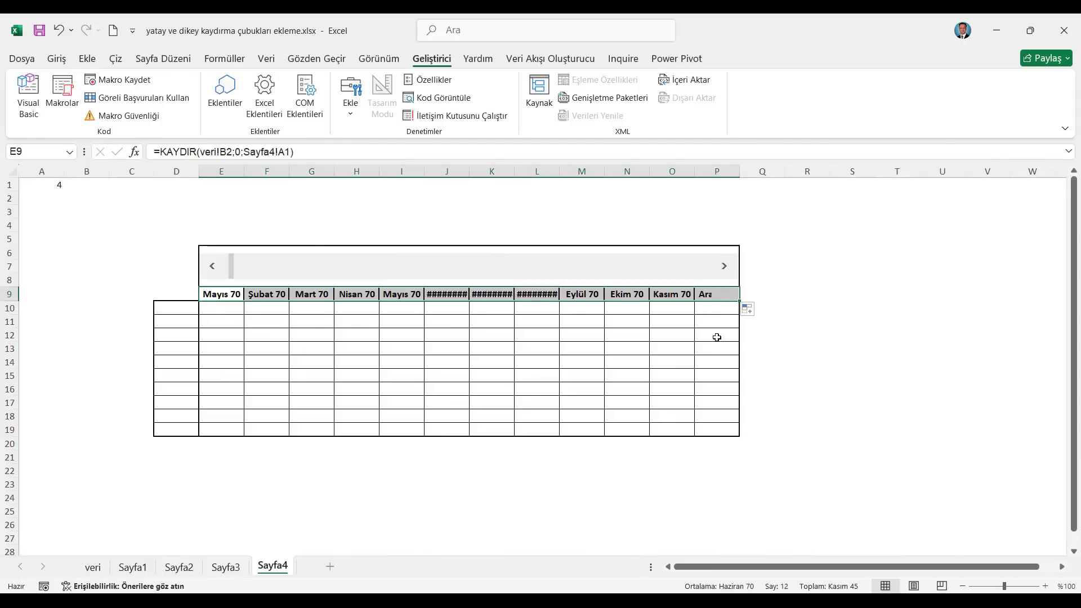
pyautogui.click(448, 170)
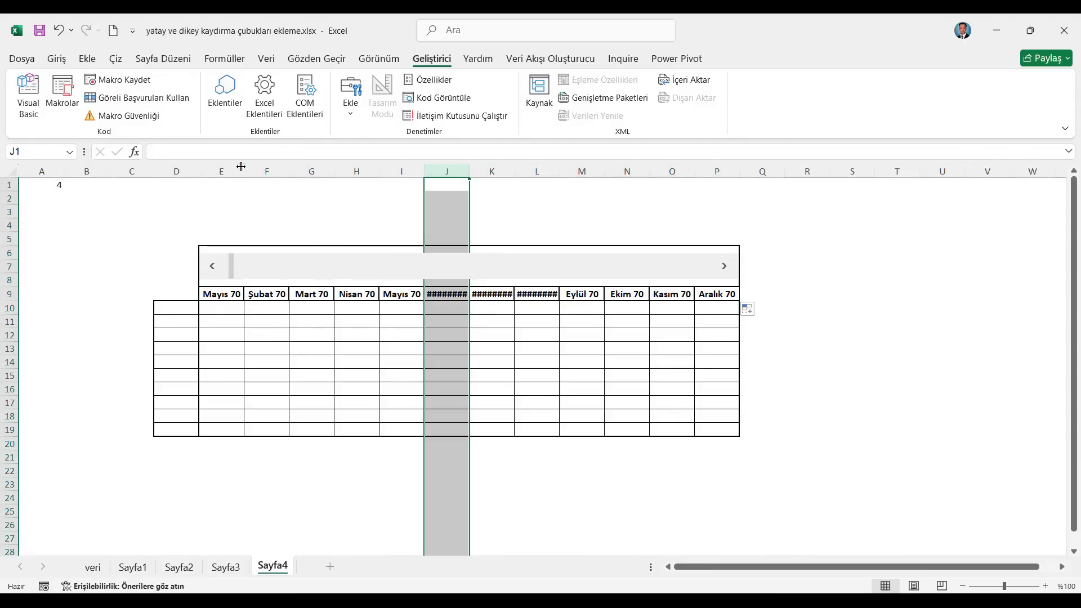
pyautogui.moveTo(228, 169); pyautogui.dragTo(718, 170)
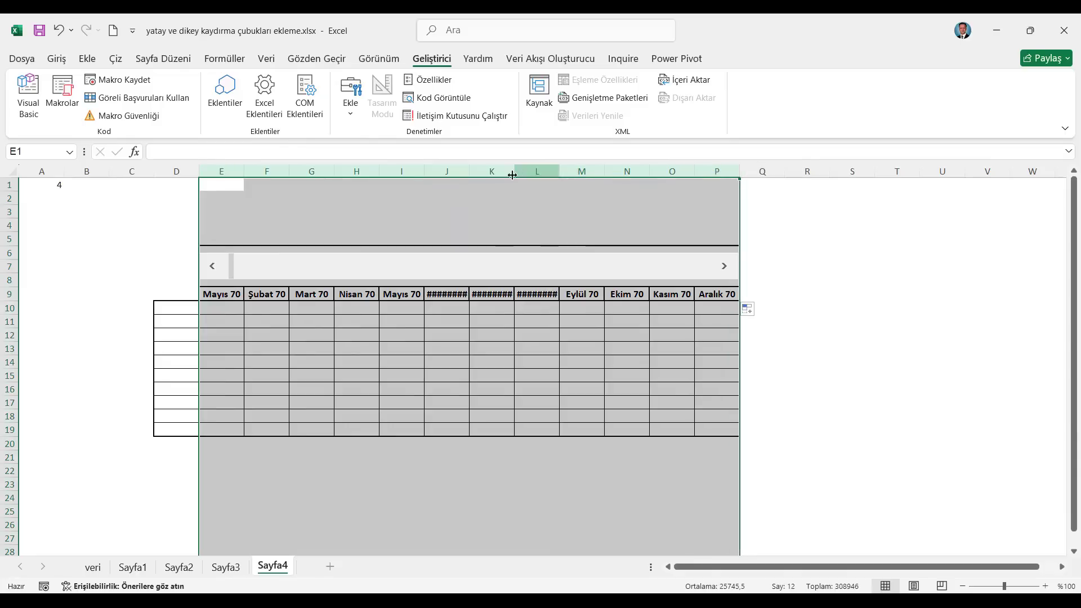
pyautogui.moveTo(514, 170); pyautogui.dragTo(550, 170)
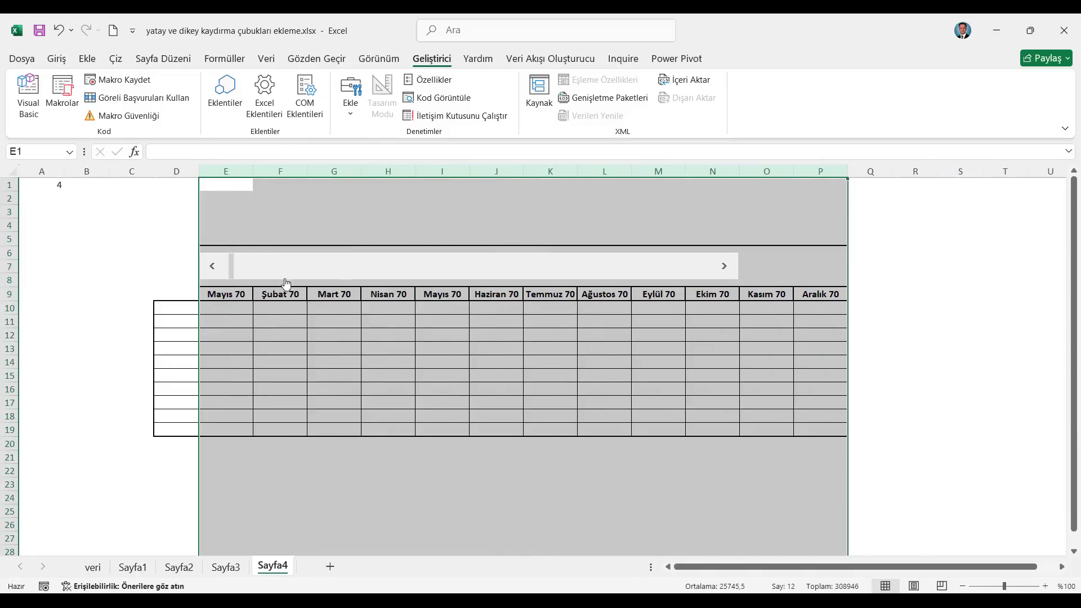
# - Test the horizontal scroll bar by moving it back to 0 and forward to 10
pyautogui.click(158, 254)
pyautogui.click(212, 268)
pyautogui.click(212, 268)
pyautogui.click(212, 268)
pyautogui.click(212, 269)
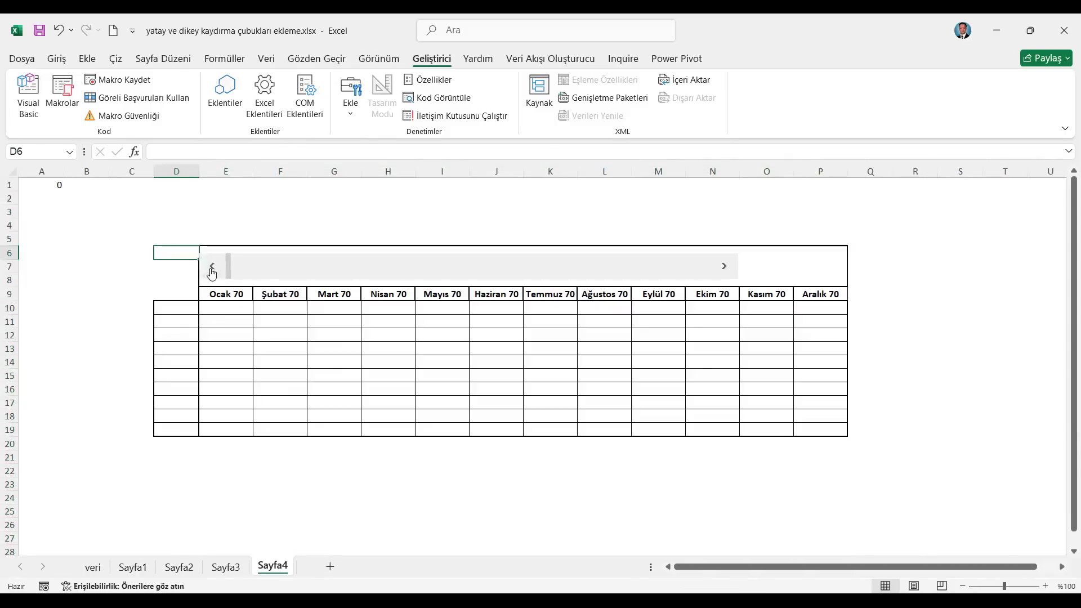
pyautogui.click(725, 267)
pyautogui.click(724, 267)
pyautogui.click(725, 266)
pyautogui.click(724, 266)
pyautogui.click(724, 267)
pyautogui.click(724, 267)
pyautogui.click(724, 267)
pyautogui.click(724, 266)
pyautogui.click(725, 267)
pyautogui.click(725, 267)
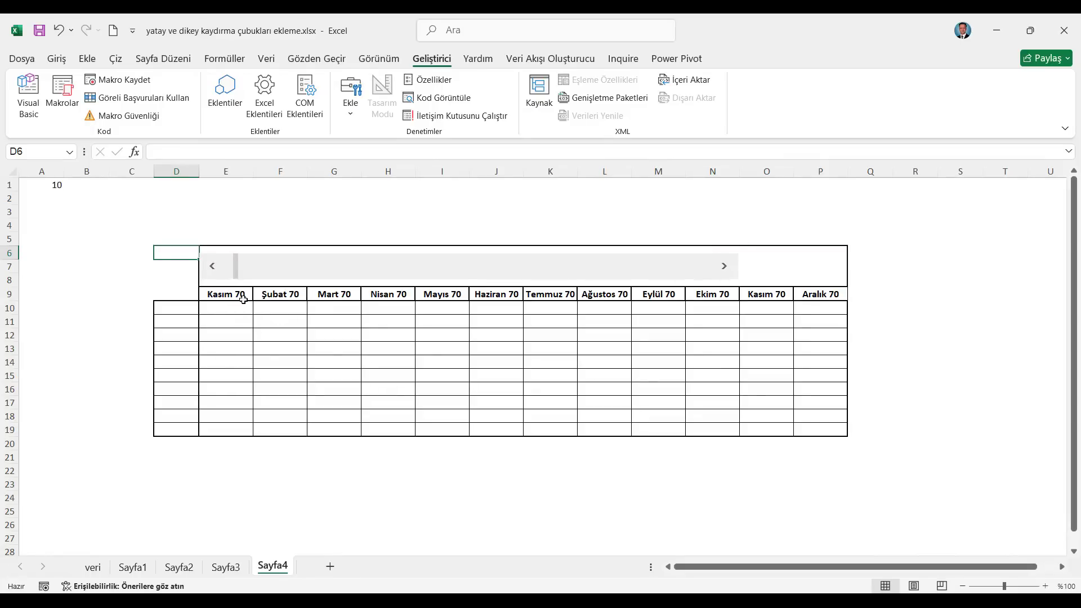
# - Make the Sayfa4!A1 reference absolute in E9's KAYDIR formula and refill the formula across the headers to P9
pyautogui.click(236, 296)
pyautogui.click(285, 153)
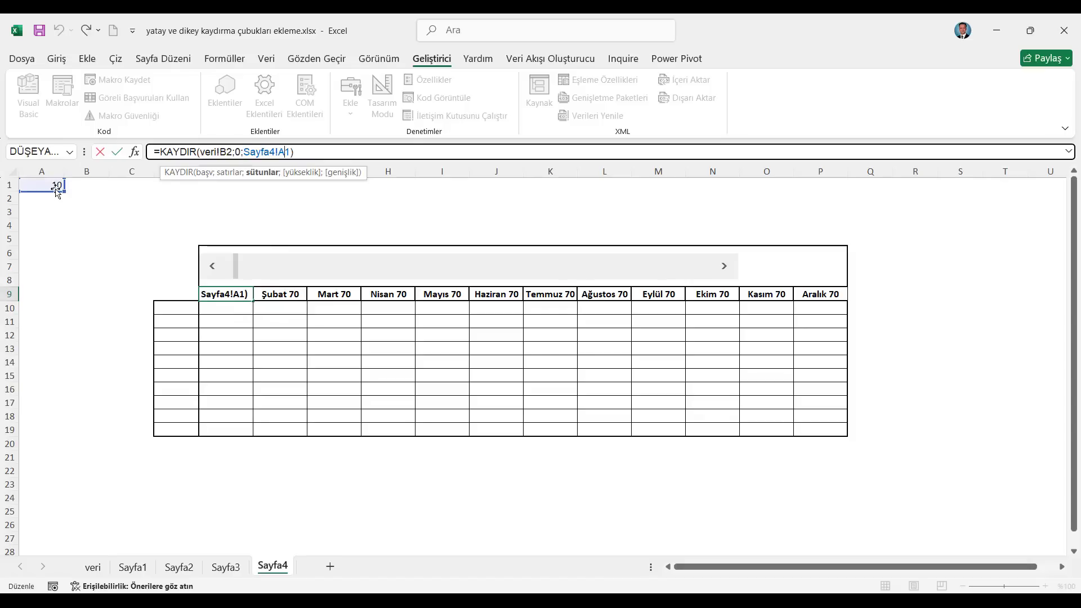
pyautogui.press('F4')
pyautogui.press('Return')
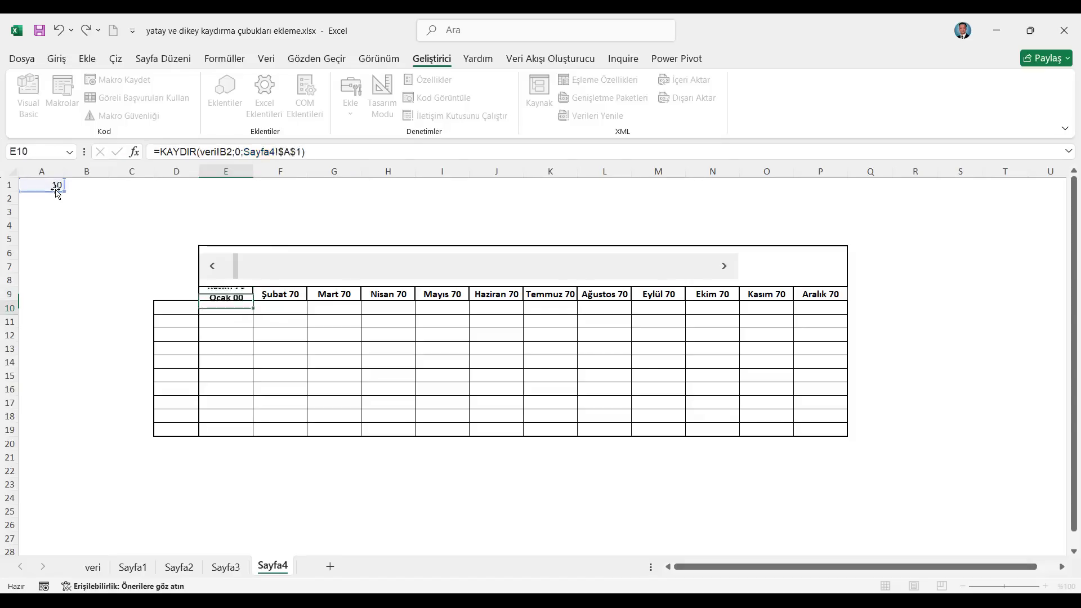
pyautogui.click(232, 285)
pyautogui.click(248, 296)
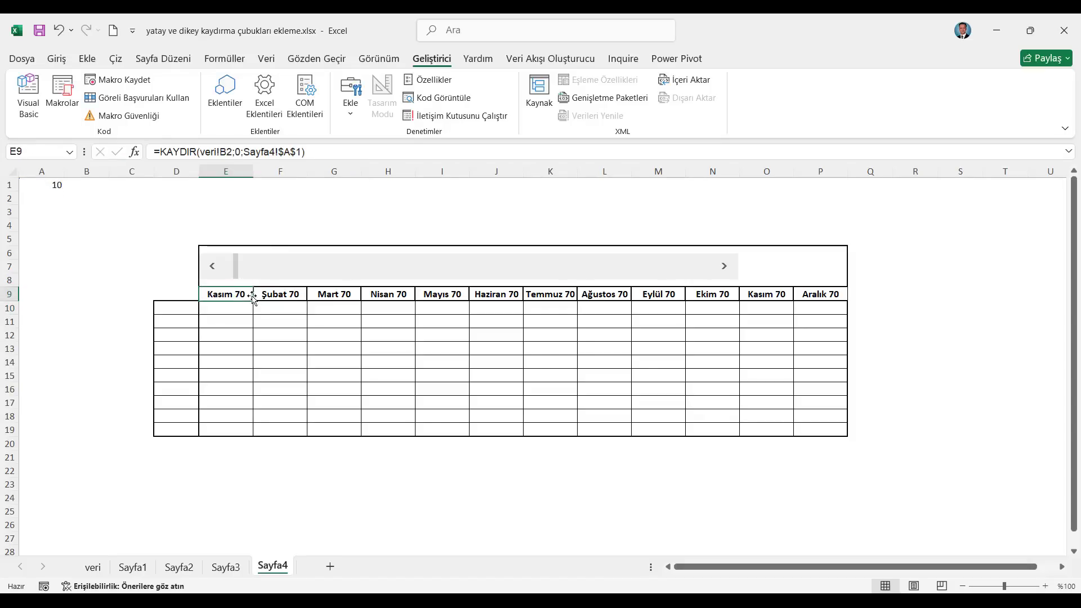
pyautogui.moveTo(254, 301); pyautogui.dragTo(841, 304)
# - Advance the horizontal scroll bar to 16 to test the refilled month headers
pyautogui.click(724, 267)
pyautogui.click(724, 266)
pyautogui.click(724, 267)
pyautogui.click(724, 267)
pyautogui.click(725, 266)
pyautogui.click(724, 267)
# - Fill the header formulas down through E10:P19 and format those data cells as Genel without bold
pyautogui.moveTo(231, 295); pyautogui.dragTo(820, 432)
pyautogui.hotkey('ctrl', 'd')
pyautogui.moveTo(231, 315); pyautogui.dragTo(820, 431)
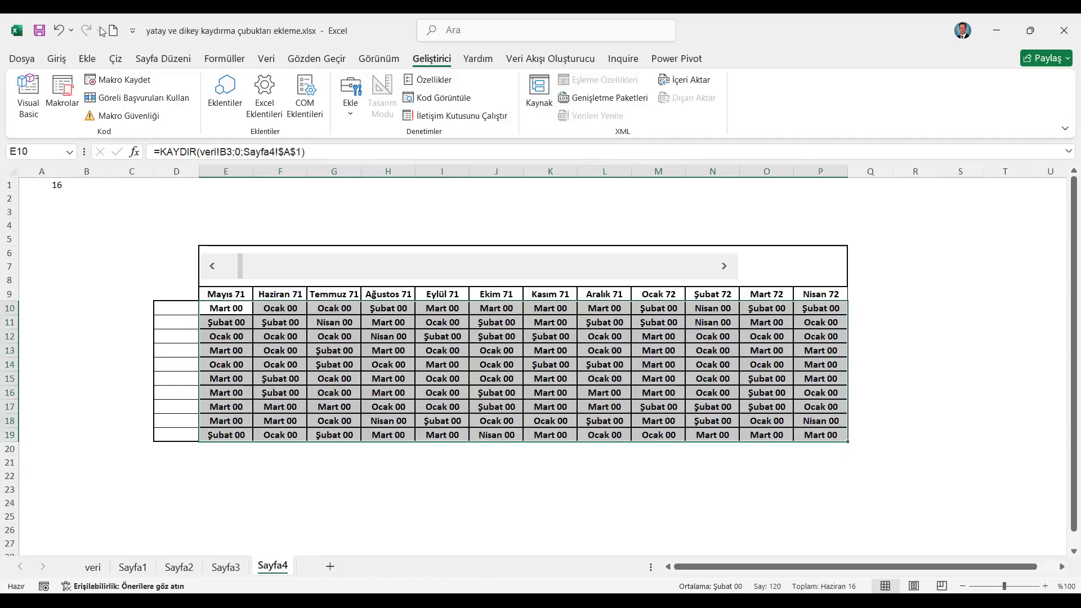
pyautogui.click(57, 59)
pyautogui.click(494, 86)
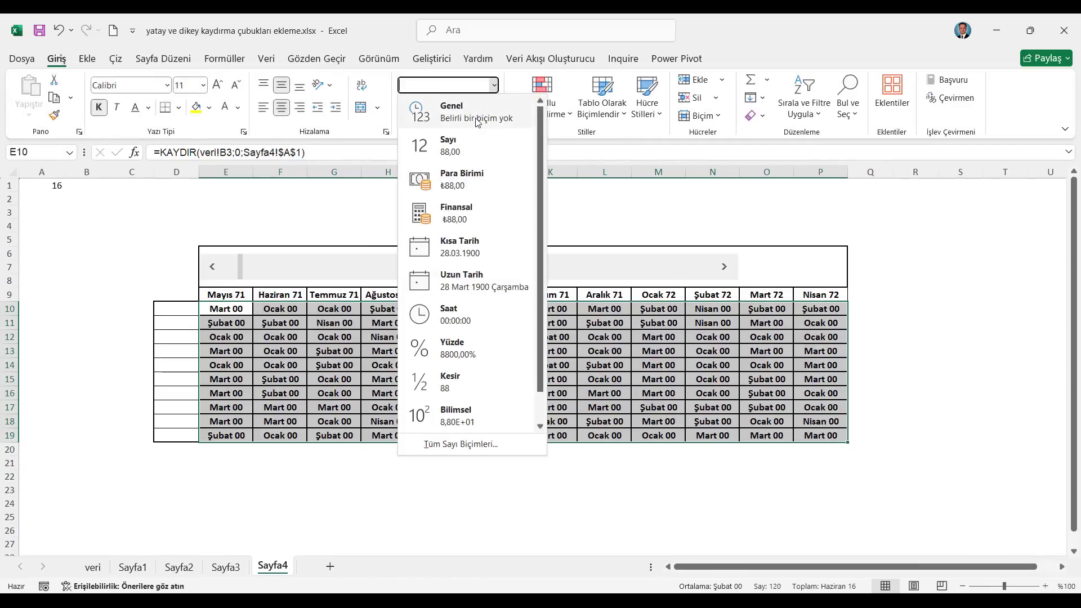
pyautogui.click(447, 108)
pyautogui.click(99, 107)
pyautogui.click(428, 388)
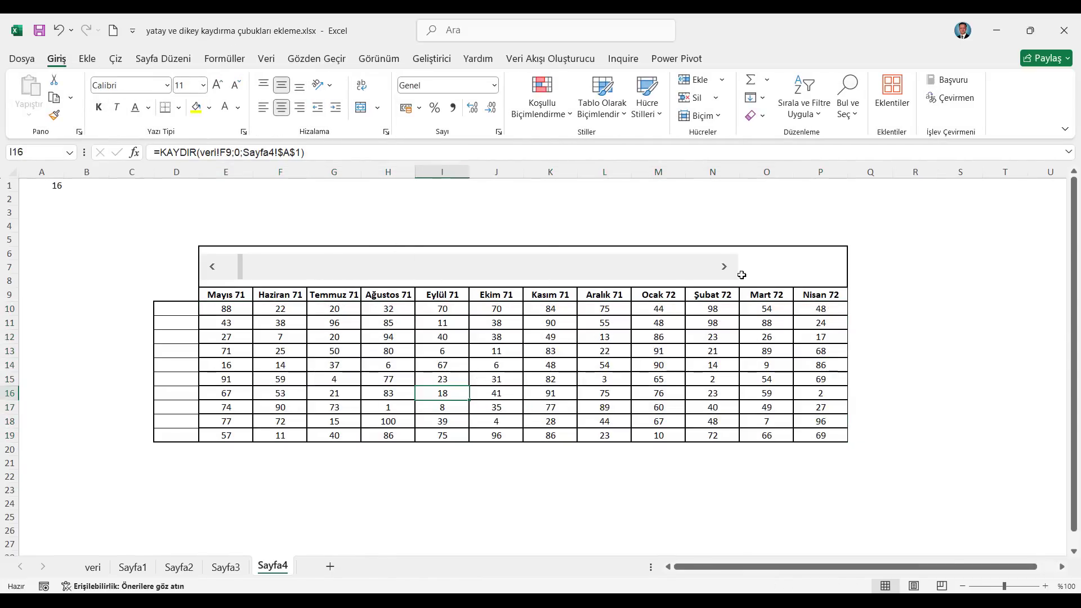
# - Stretch the horizontal scroll bar so it reaches the table's right edge at column P
pyautogui.rightClick(706, 275)
pyautogui.click(685, 265)
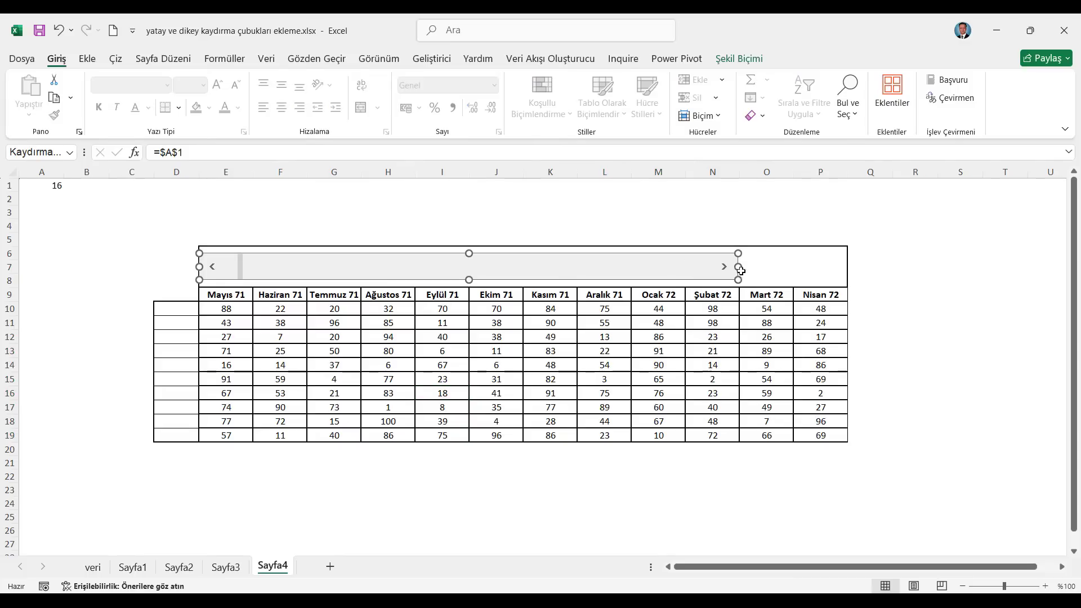
pyautogui.moveTo(739, 269); pyautogui.dragTo(847, 269)
pyautogui.click(732, 365)
# - Apply all borders to the data cells E10:P19 and a thick outside border around E6:P19
pyautogui.moveTo(819, 437); pyautogui.dragTo(223, 308)
pyautogui.click(178, 108)
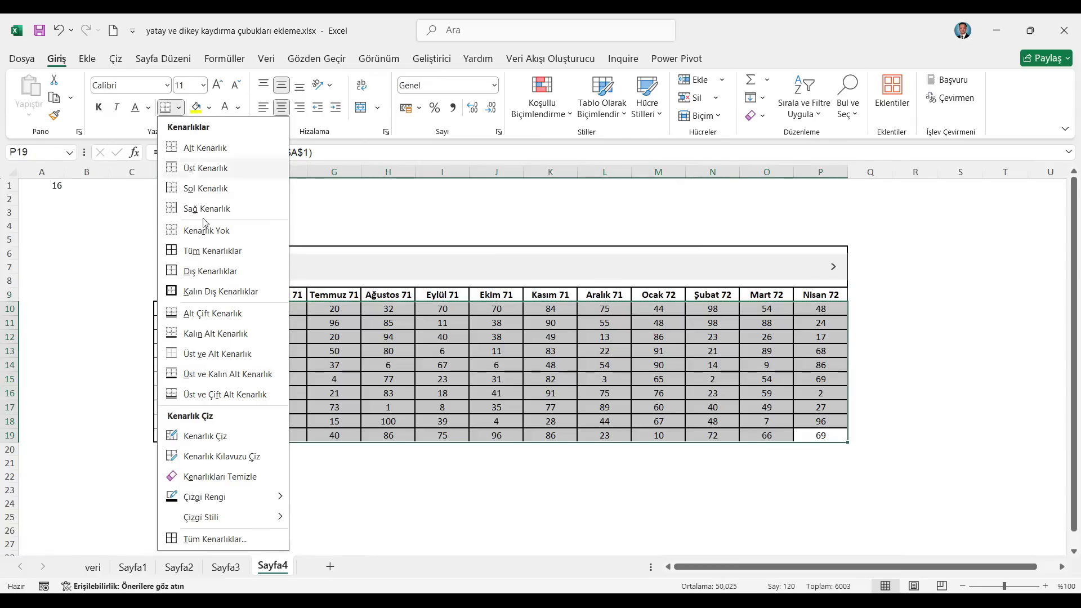
pyautogui.click(213, 250)
pyautogui.moveTo(388, 348); pyautogui.dragTo(440, 384)
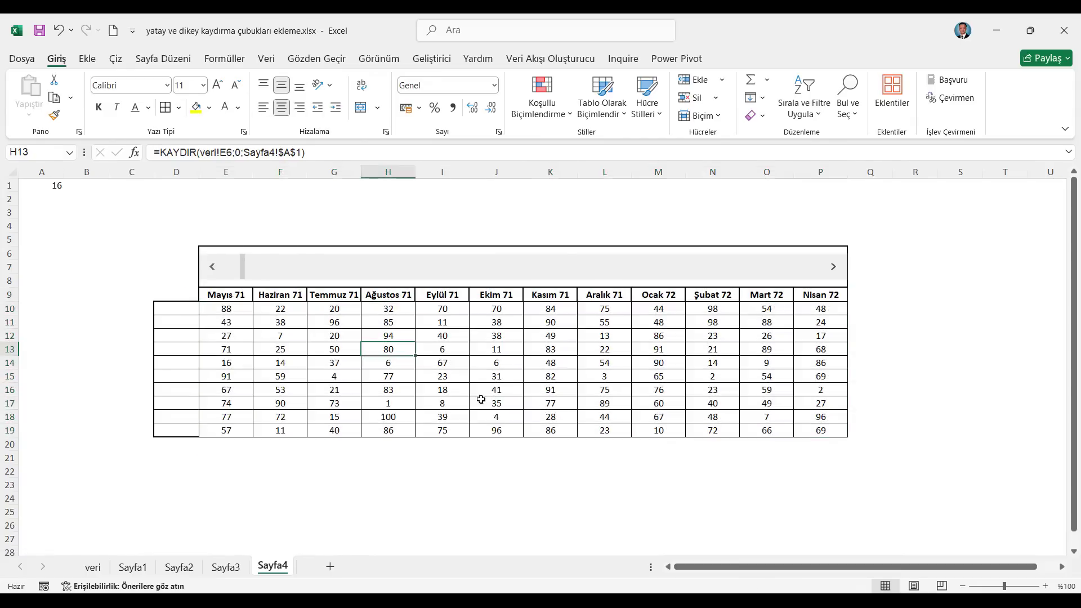
pyautogui.moveTo(819, 430); pyautogui.dragTo(225, 254)
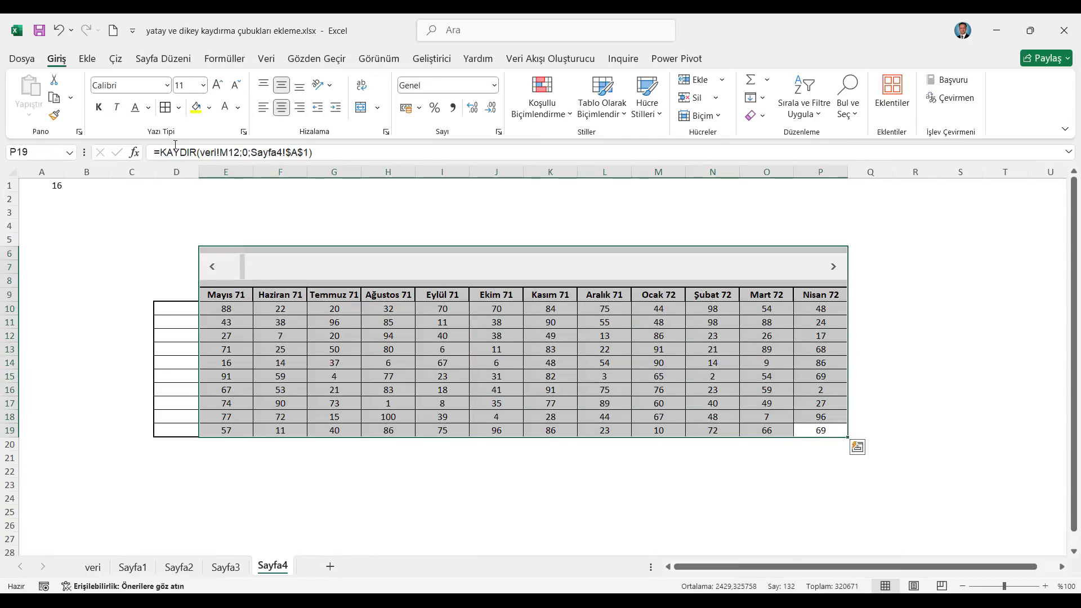
pyautogui.click(178, 108)
pyautogui.click(188, 291)
pyautogui.click(176, 308)
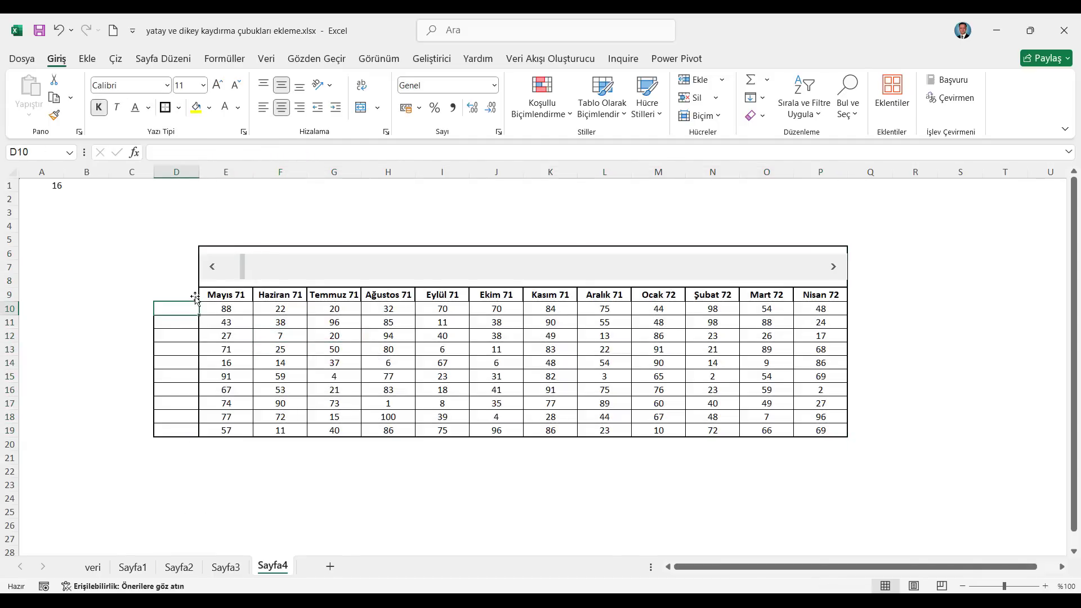
# - Run the horizontal scroll bar back to 0 and check the first header and data cell formulas
pyautogui.moveTo(213, 271); pyautogui.dragTo(213, 268)
pyautogui.click(241, 297)
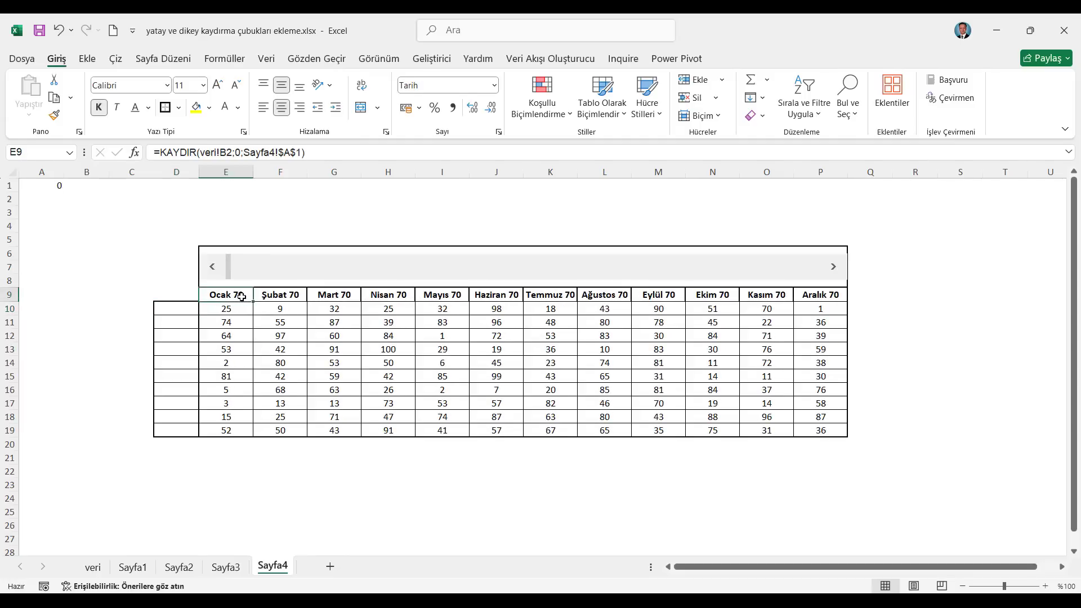
pyautogui.click(239, 309)
pyautogui.click(187, 308)
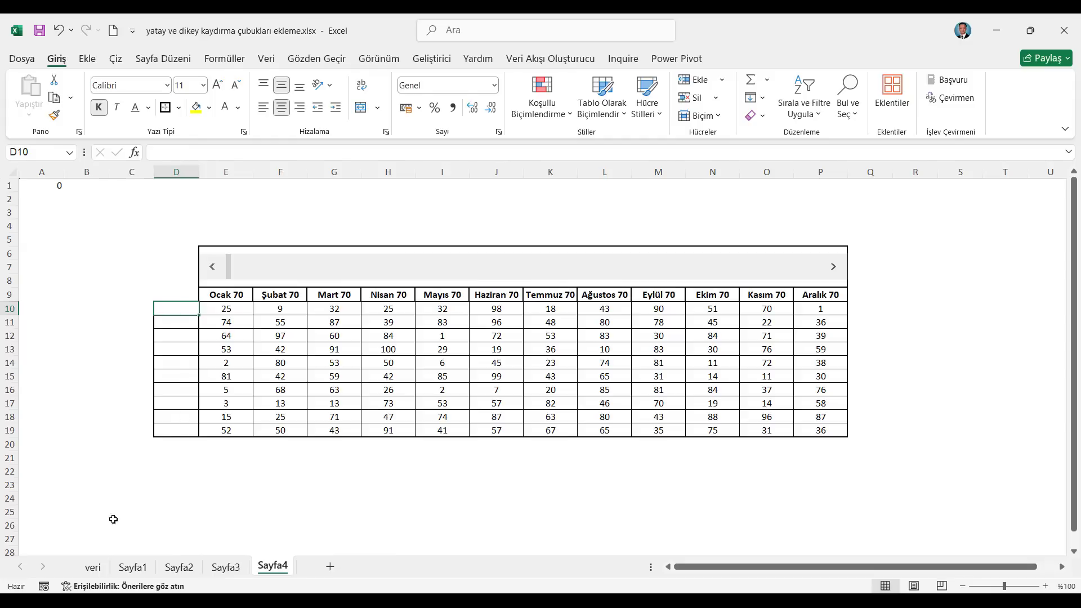
# - Reference the first process name with =veri!A3 in D10 and fill it down to D19
pyautogui.click(93, 566)
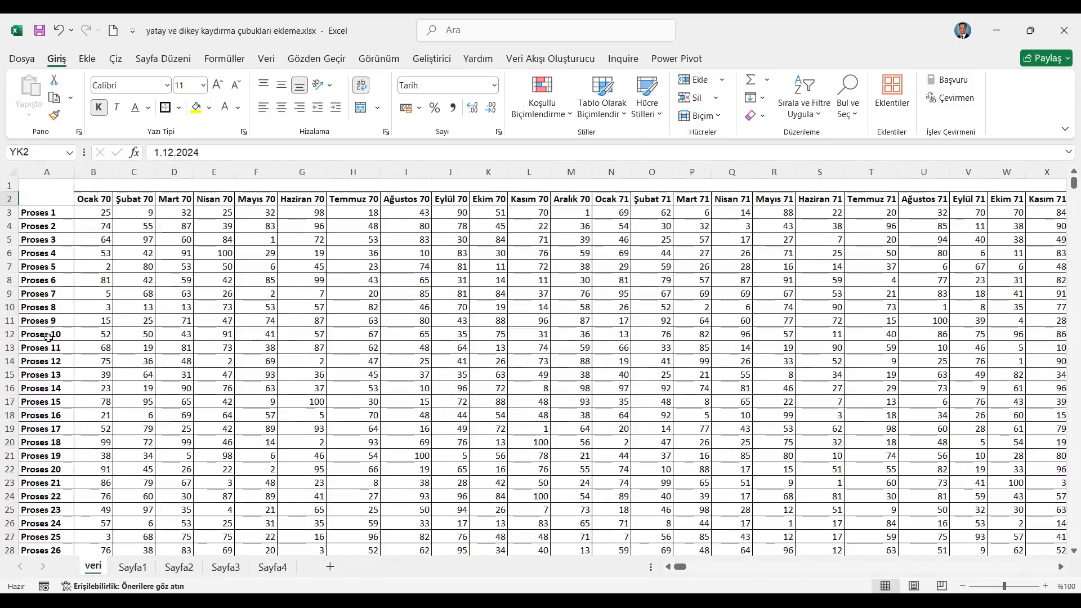
pyautogui.click(272, 567)
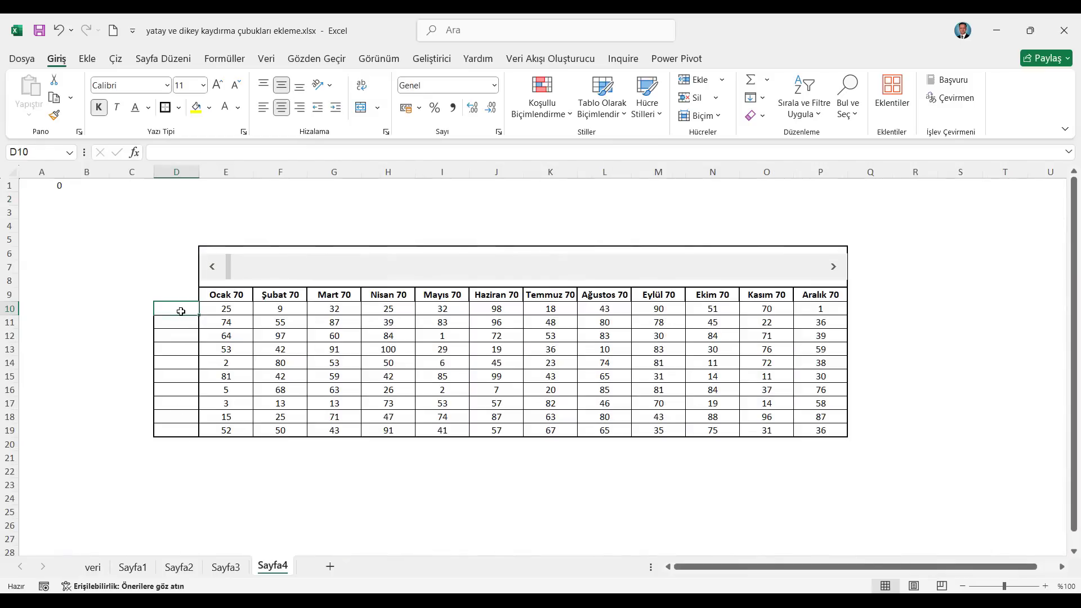
pyautogui.write('=')
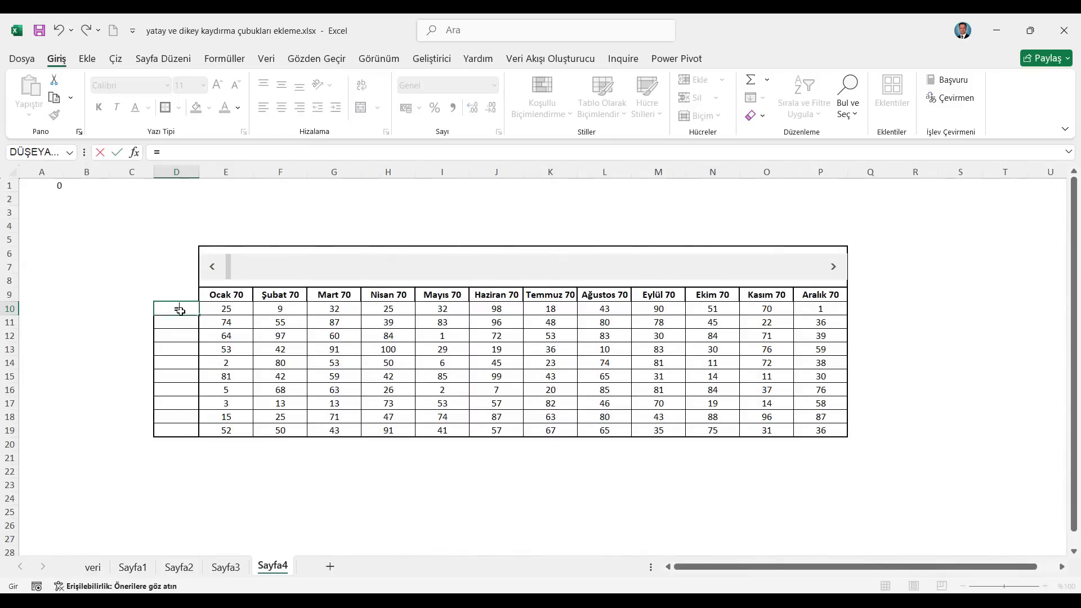
pyautogui.click(92, 566)
pyautogui.click(54, 216)
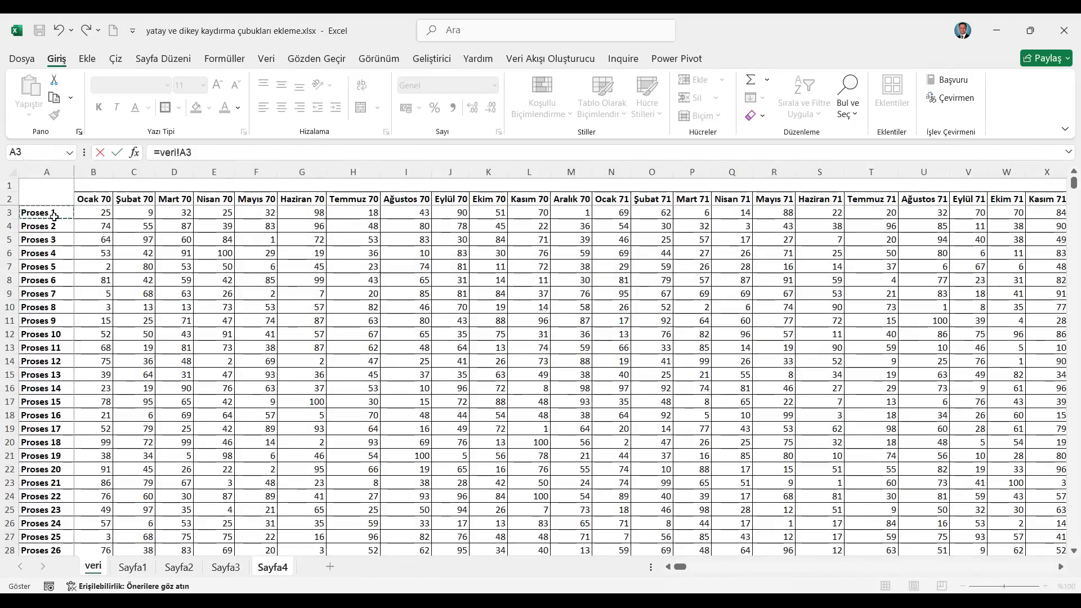
pyautogui.press('Return')
pyautogui.moveTo(178, 305); pyautogui.dragTo(185, 425)
pyautogui.hotkey('ctrl', 'd')
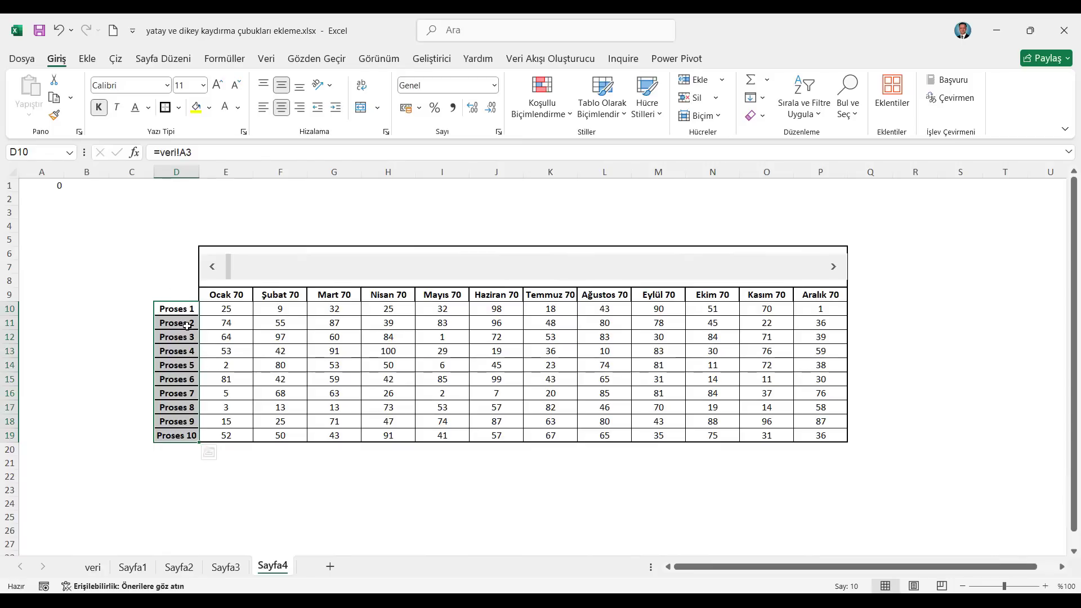
# - Apply all borders and a thick outside border to the process name cells D10:D19
pyautogui.click(179, 108)
pyautogui.click(179, 251)
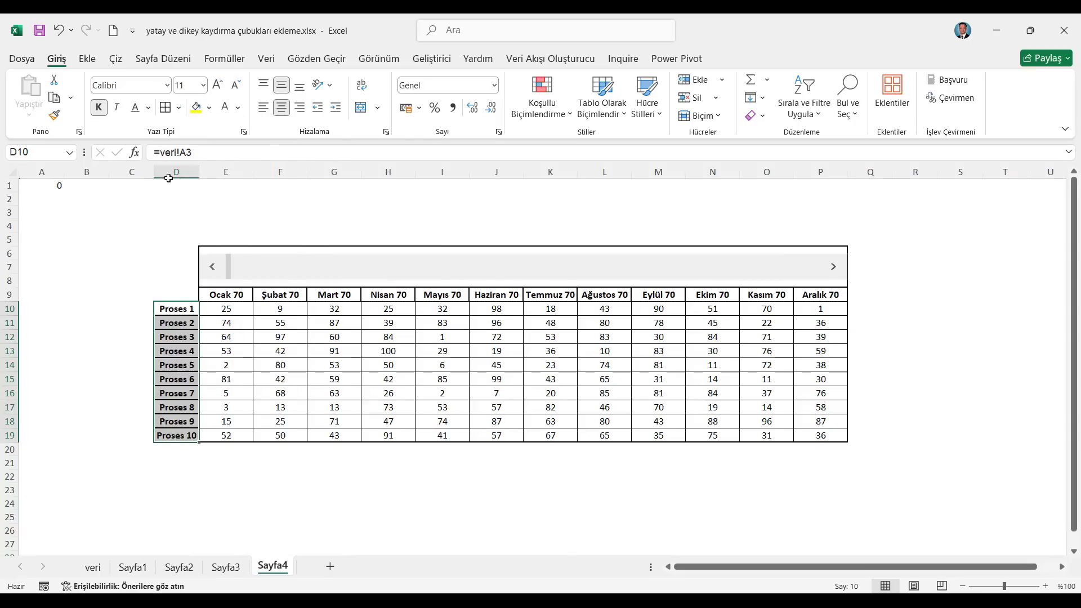
pyautogui.click(178, 111)
pyautogui.click(177, 292)
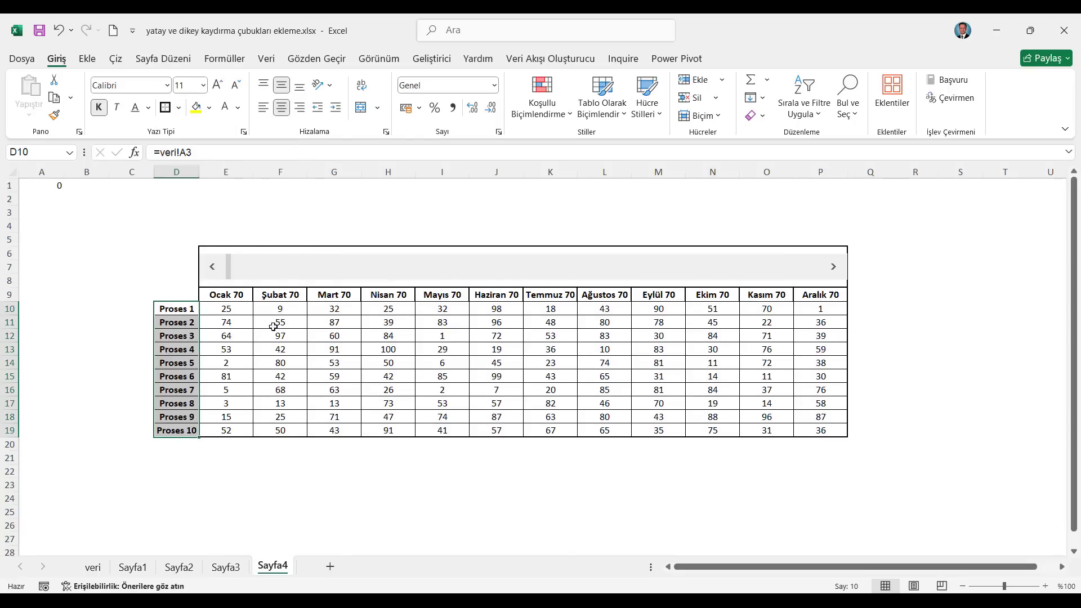
# - Hide the linked value in cell A1 with a white font and run the horizontal scroll bar forward to 167
pyautogui.click(57, 186)
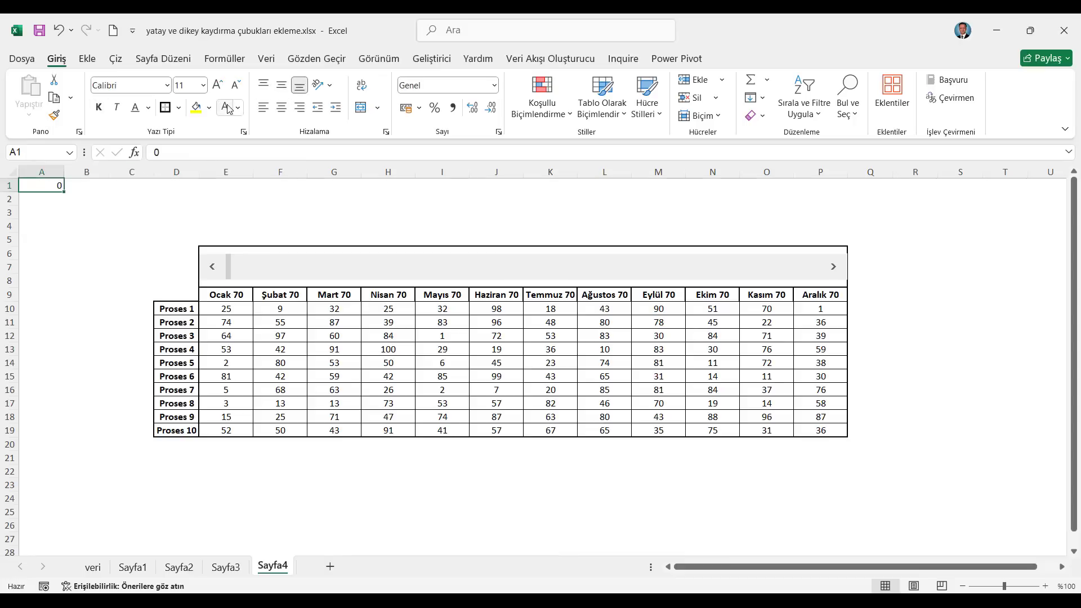
pyautogui.moveTo(833, 268); pyautogui.dragTo(835, 275)
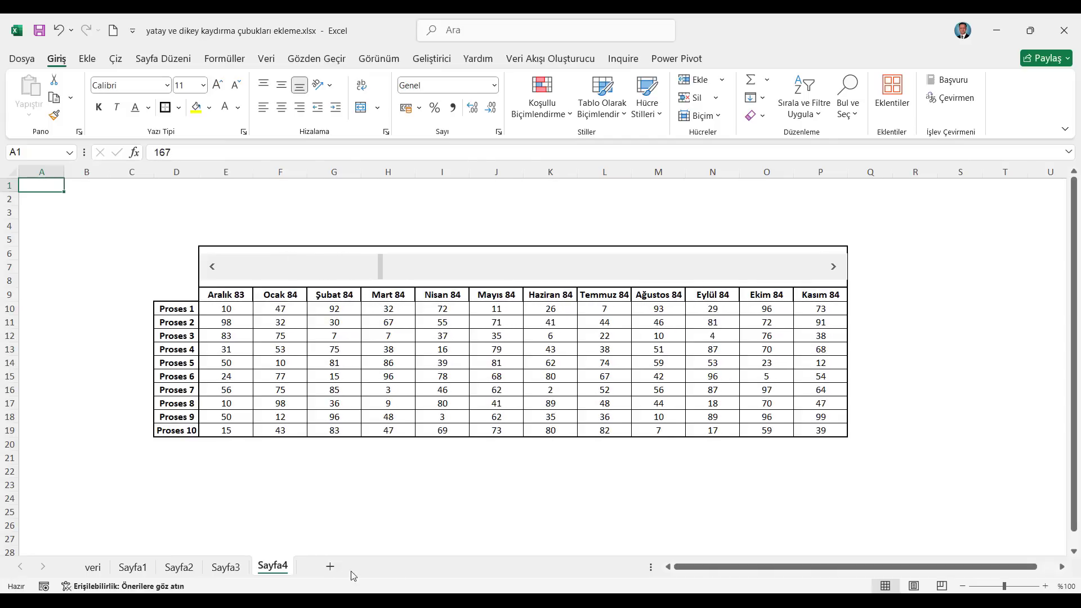
# - Add a new worksheet after Sayfa4 and turn off its gridlines
pyautogui.click(331, 566)
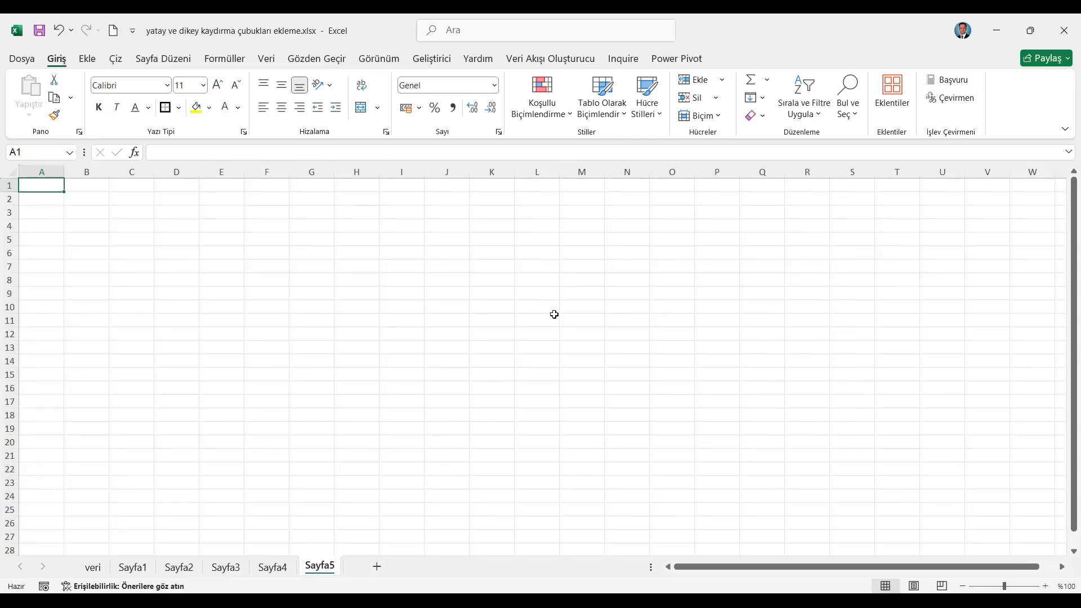
pyautogui.click(379, 59)
pyautogui.click(186, 98)
pyautogui.click(197, 251)
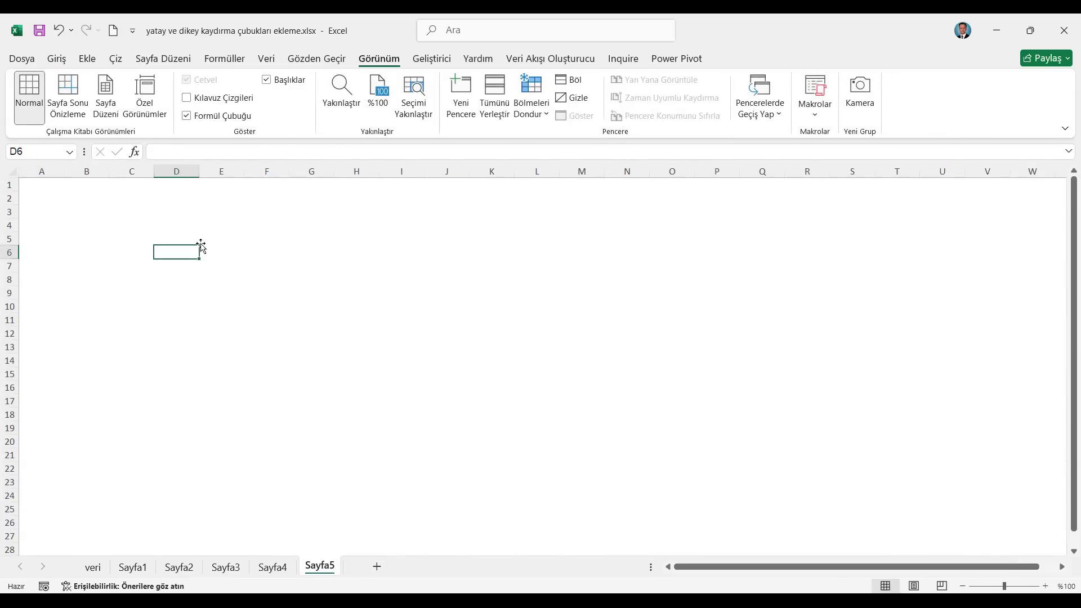
# - Copy the table range B2:R26 on Sayfa2
pyautogui.click(179, 566)
pyautogui.moveTo(82, 202)
pyautogui.mouseDown()
pyautogui.moveTo(242, 242)
pyautogui.moveTo(900, 456)
pyautogui.moveTo(1018, 526)
pyautogui.mouseUp()
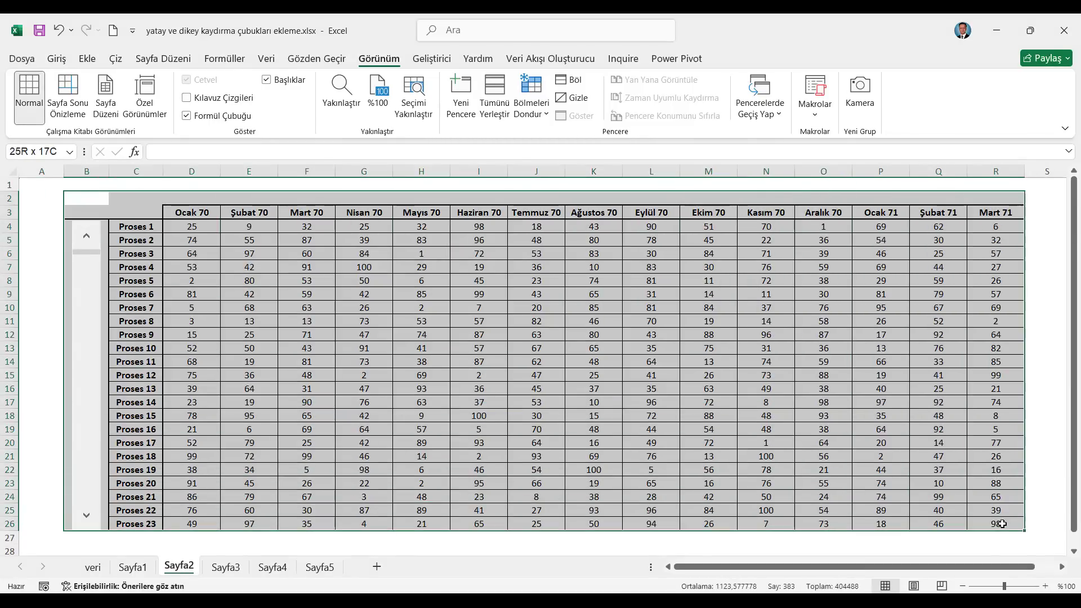
pyautogui.click(56, 58)
pyautogui.click(54, 97)
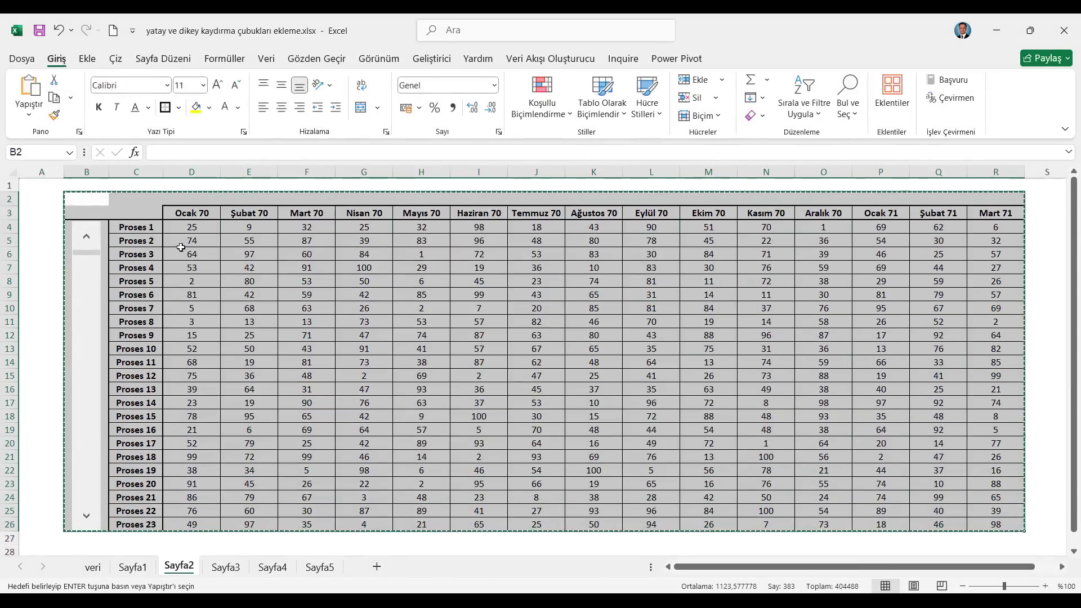
# - Paste only the formats of the copied table onto Sayfa5, starting at cell B2
pyautogui.click(329, 568)
pyautogui.click(95, 204)
pyautogui.rightClick(94, 201)
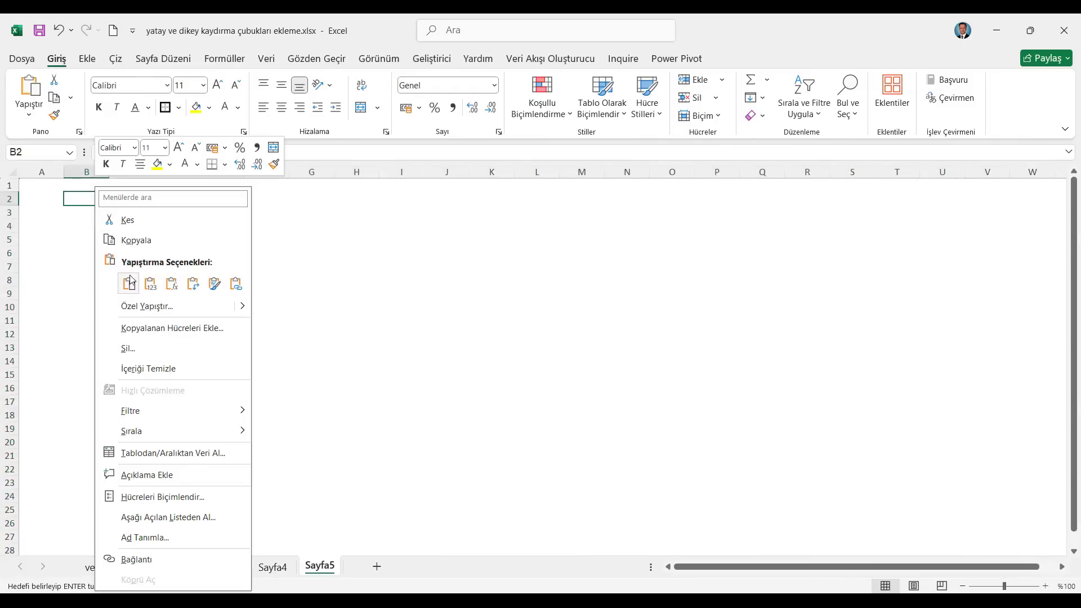
pyautogui.click(141, 308)
pyautogui.click(49, 295)
pyautogui.click(231, 423)
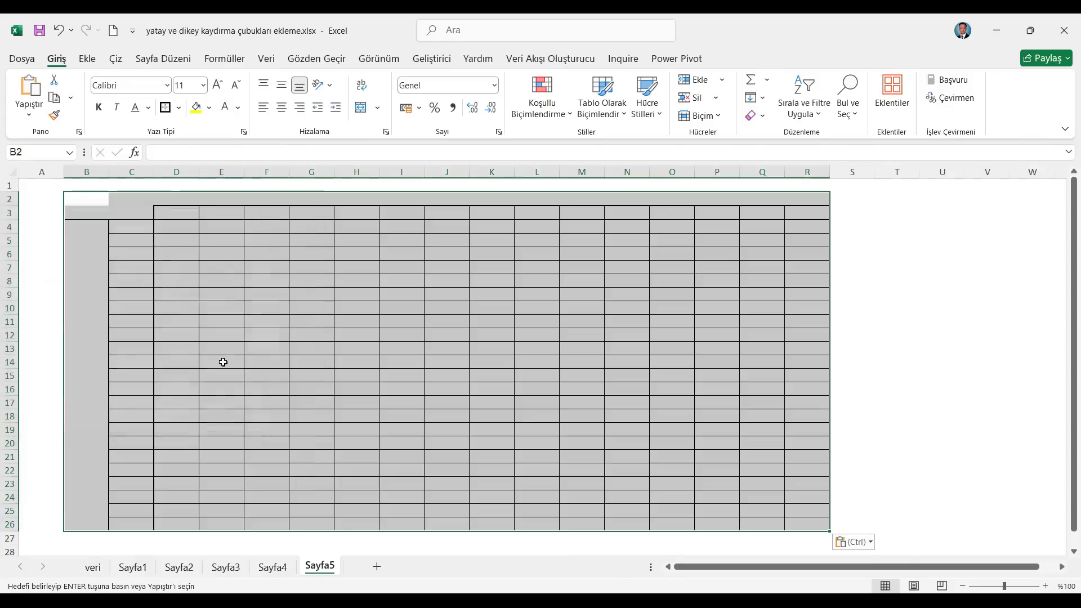
pyautogui.click(94, 225)
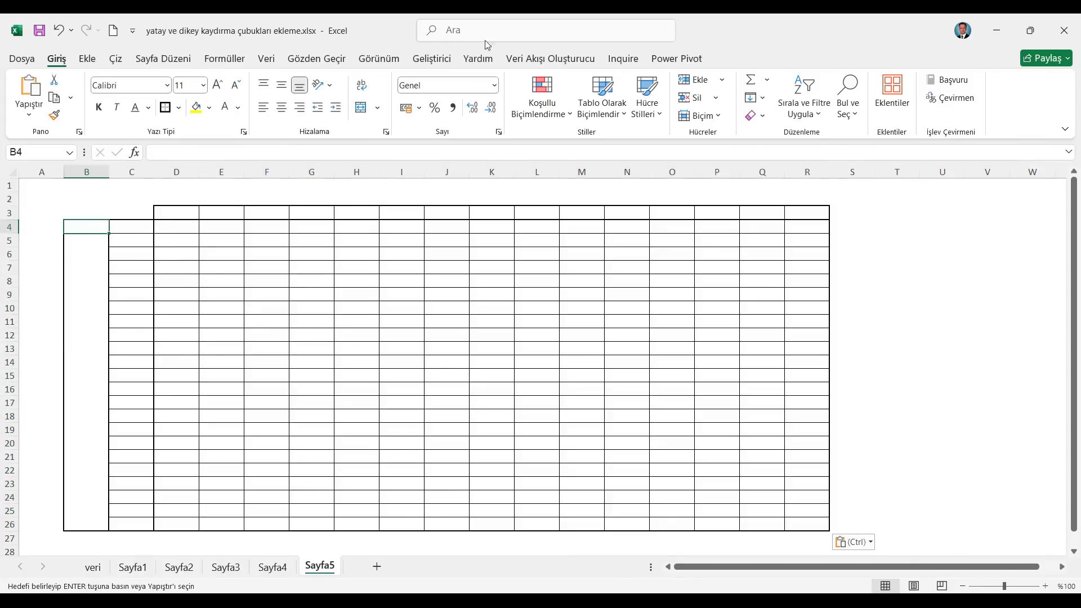
# - Insert a vertical scroll bar form control in column B of Sayfa5, spanning rows 4 to 26 beside the table
pyautogui.click(448, 61)
pyautogui.click(350, 93)
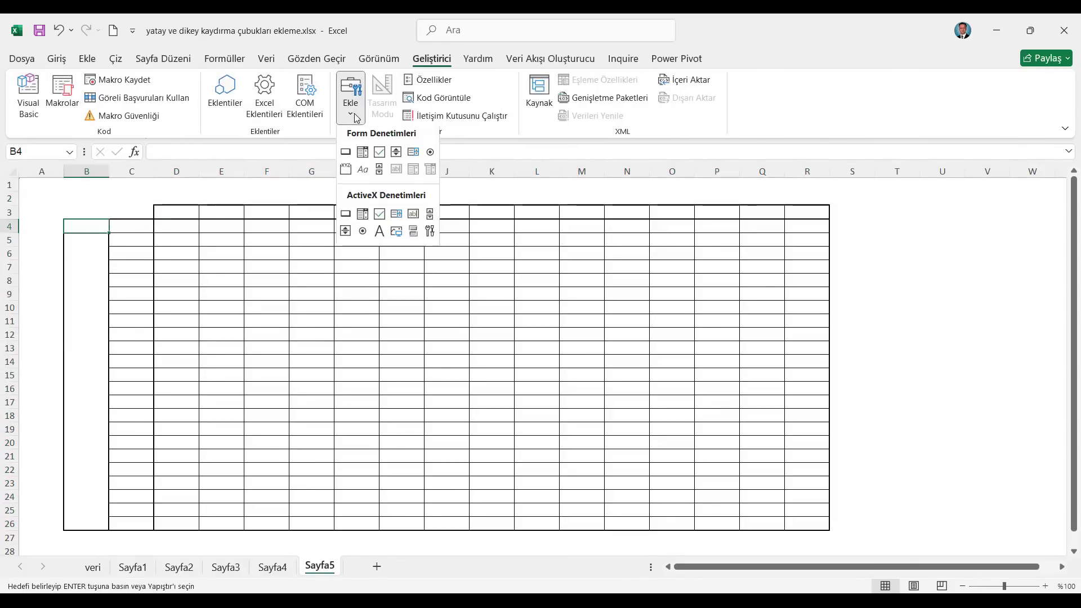
pyautogui.click(383, 177)
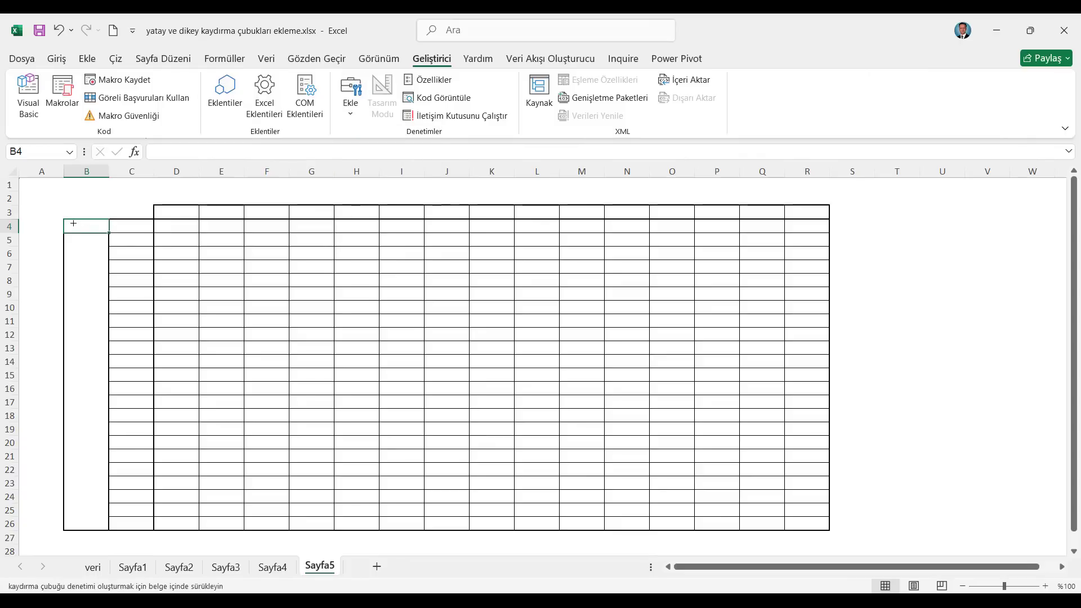
pyautogui.moveTo(72, 221); pyautogui.dragTo(96, 529)
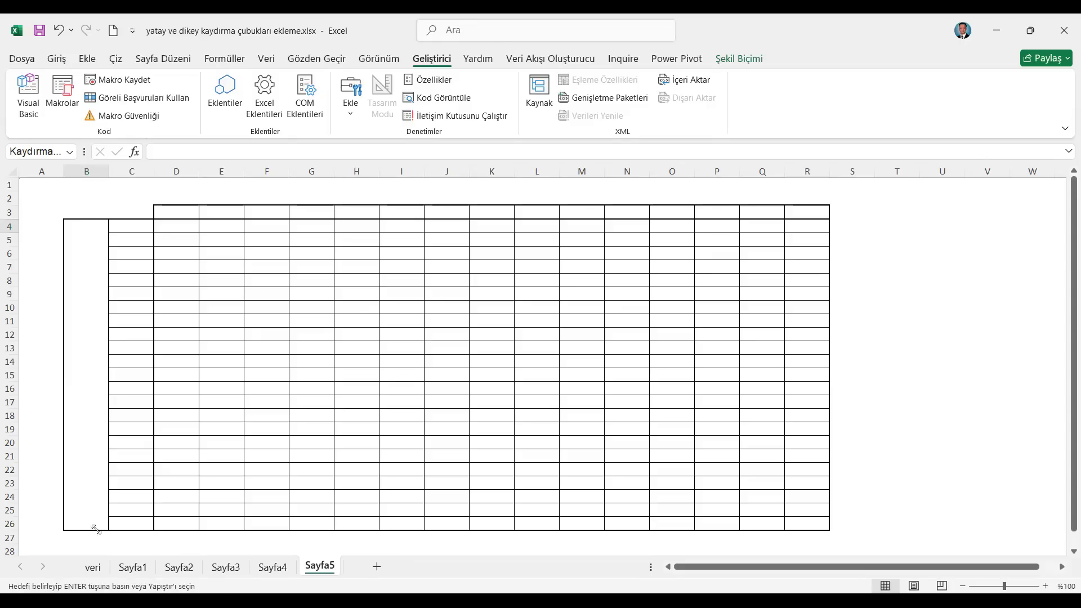
pyautogui.moveTo(94, 341); pyautogui.dragTo(96, 340)
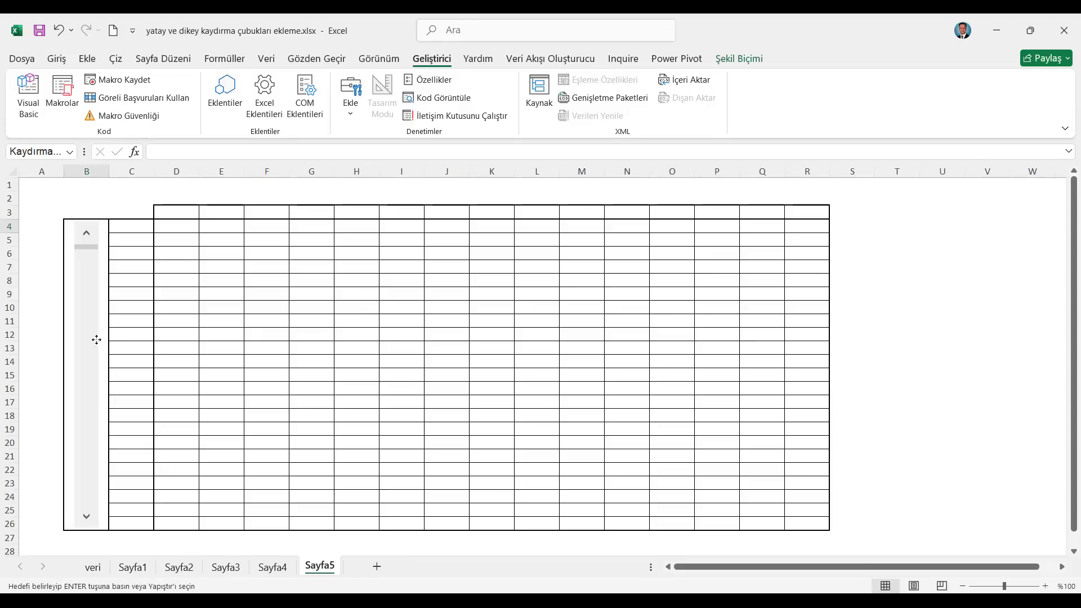
# - Set the scroll bar's maximum value to 2000 and link it to cell A1
pyautogui.rightClick(97, 340)
pyautogui.click(153, 466)
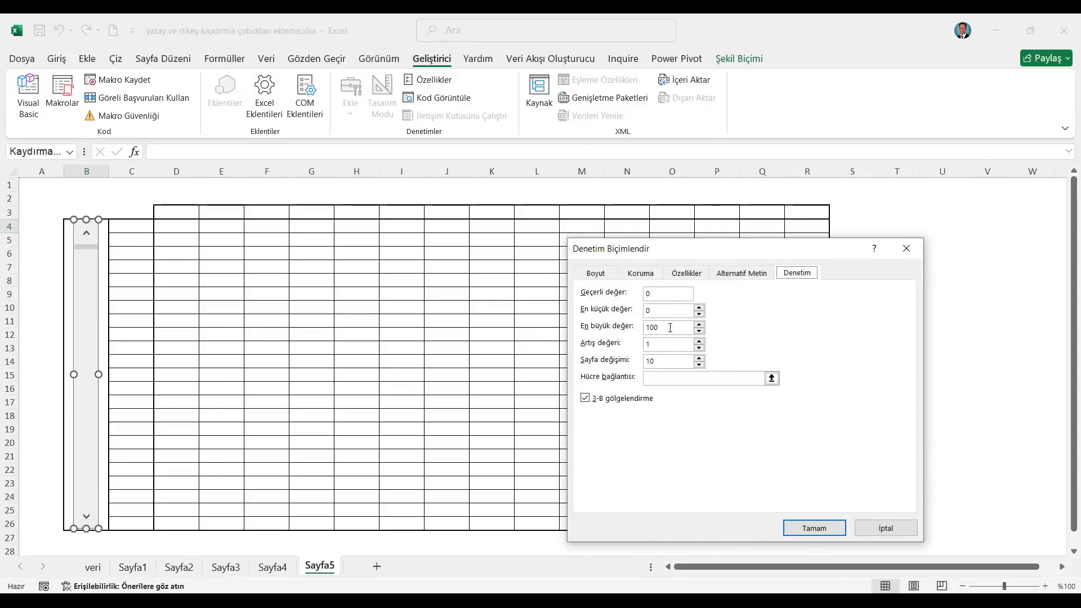
pyautogui.moveTo(670, 327); pyautogui.dragTo(640, 330)
pyautogui.click(659, 377)
pyautogui.click(45, 186)
pyautogui.click(798, 525)
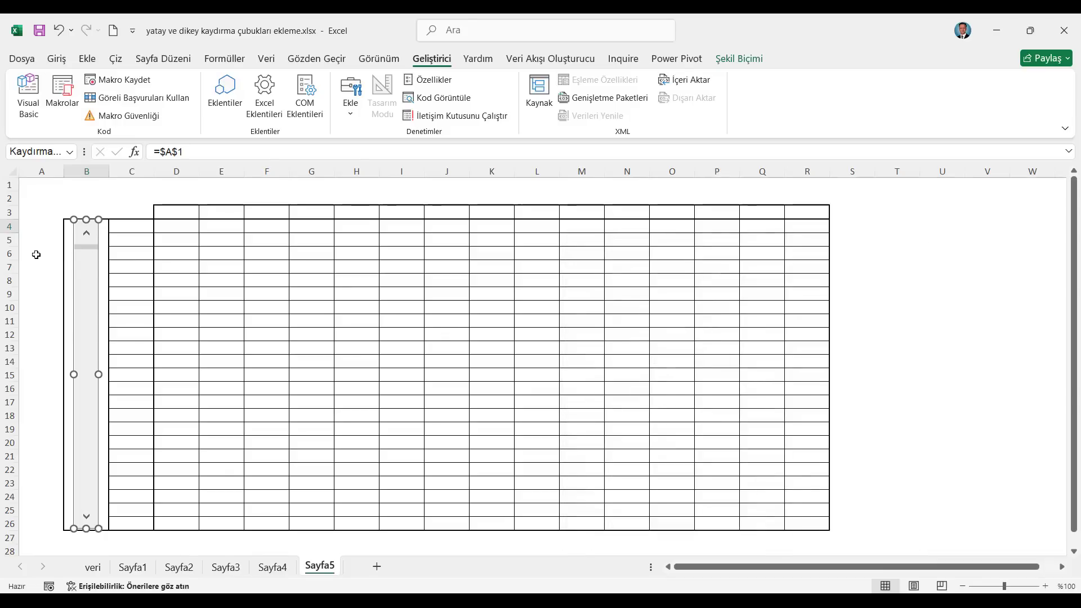
# - Advance the scroll bar to 5 and check the linked cell A1
pyautogui.click(35, 253)
pyautogui.click(85, 517)
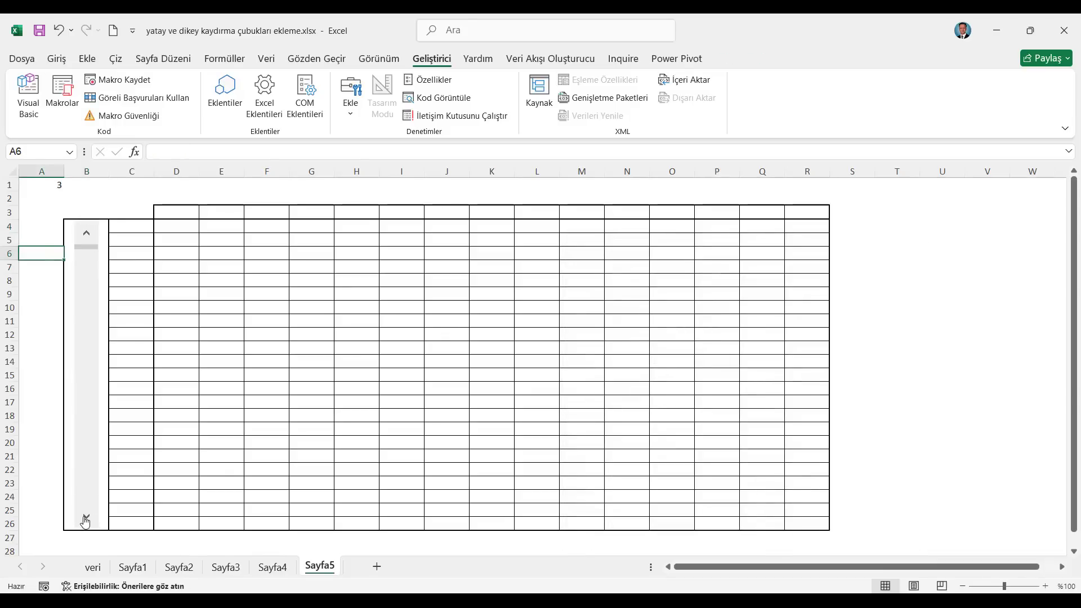
pyautogui.click(49, 188)
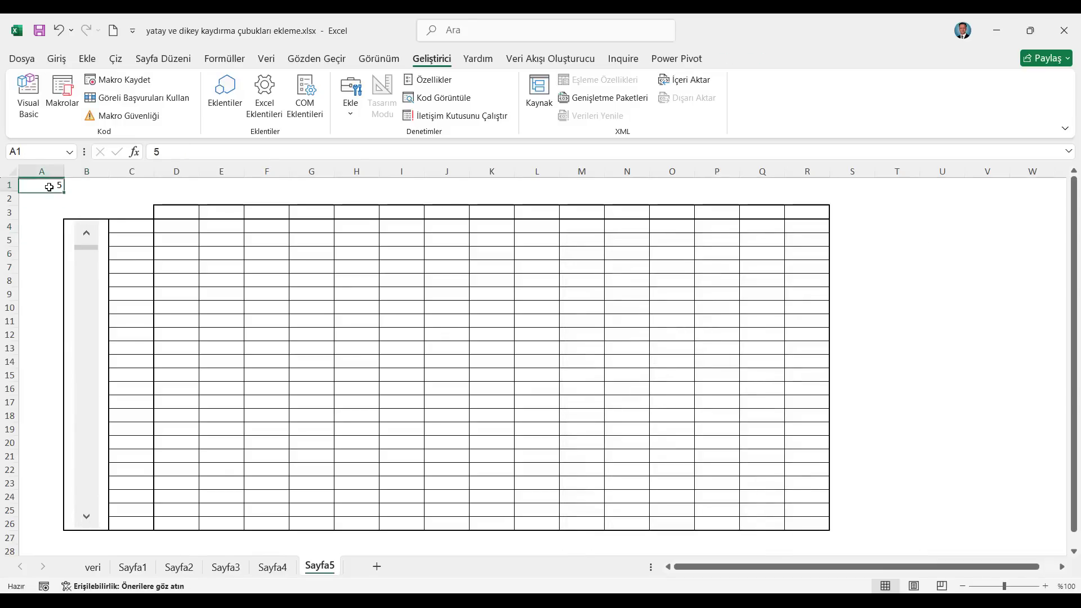
# - Enter the formula =KAYDIR(veri!A3;Sayfa5!$A$1;0) in cell C4
pyautogui.click(135, 225)
pyautogui.write('=k')
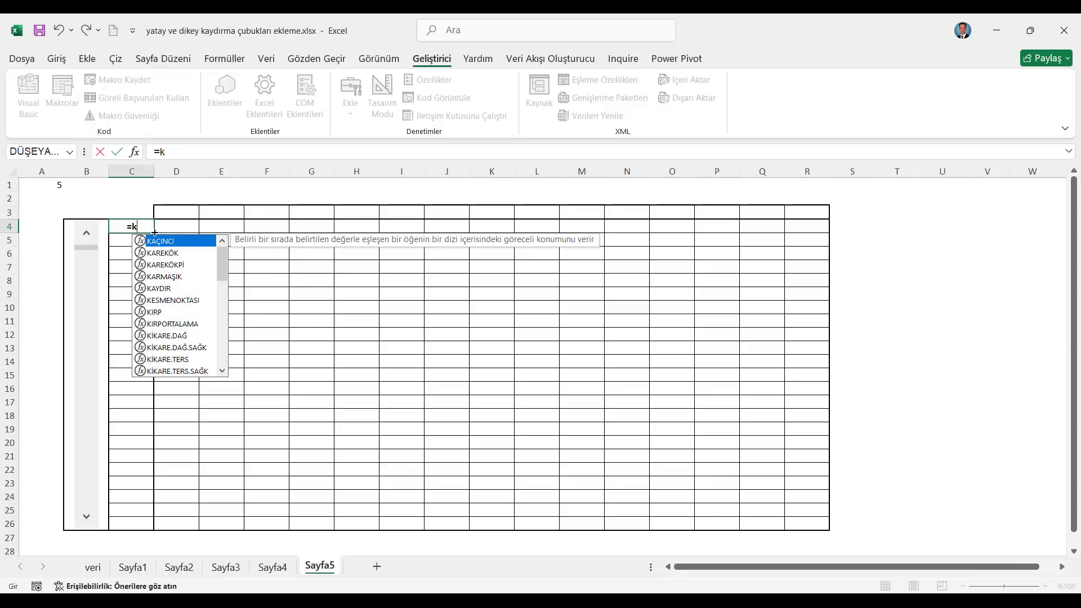
pyautogui.write('ay')
pyautogui.press('Tab')
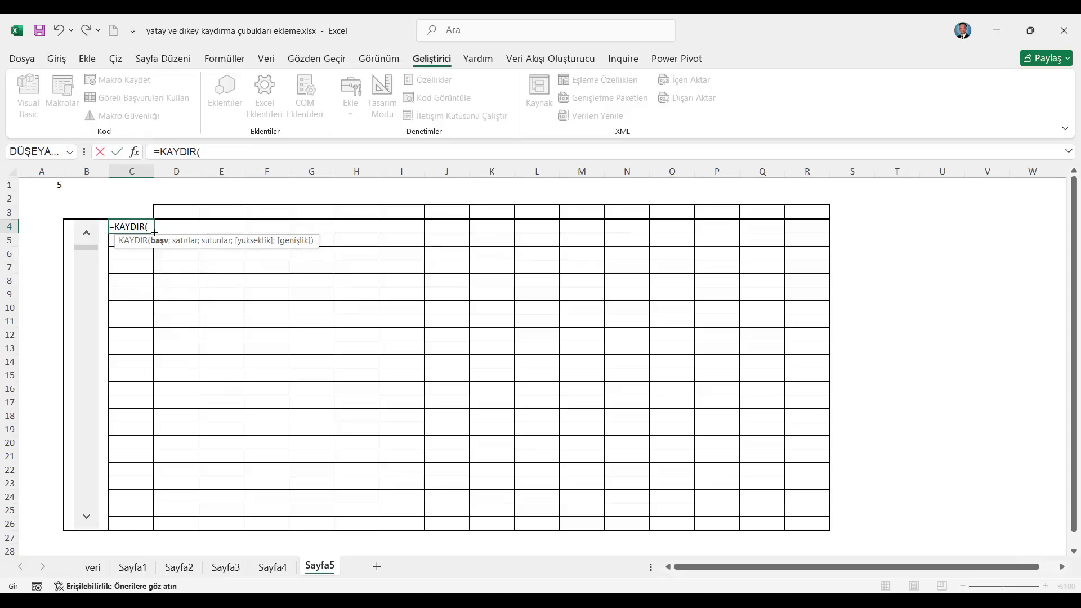
pyautogui.click(92, 567)
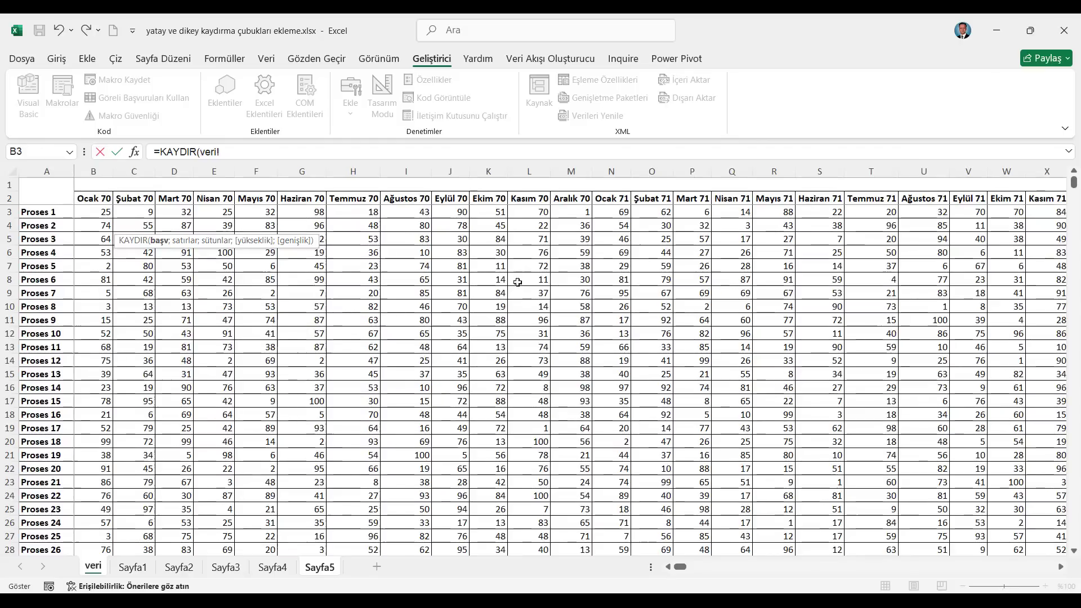
pyautogui.click(37, 212)
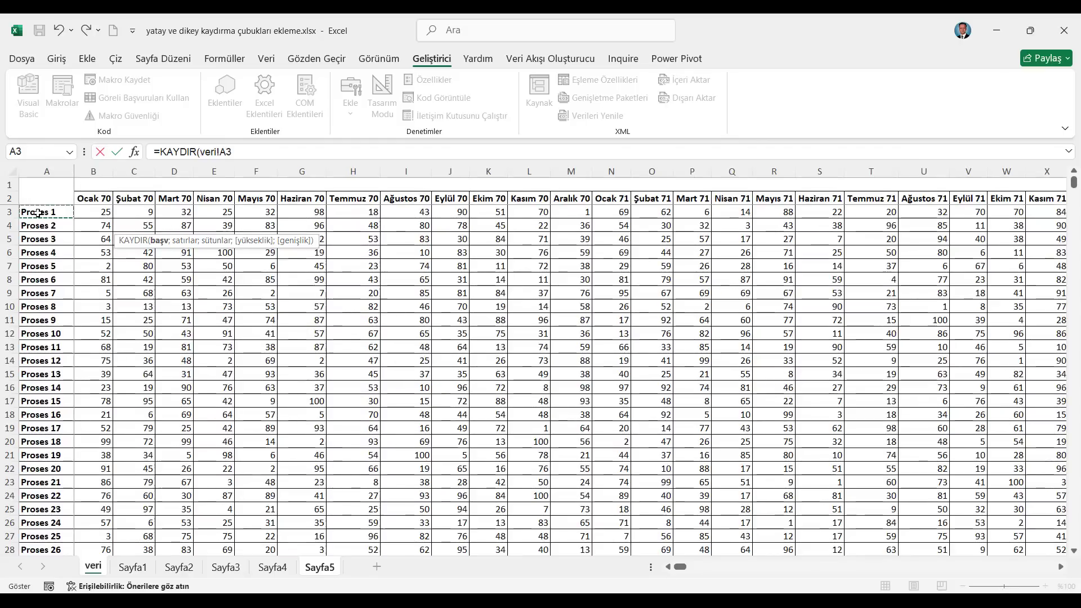
pyautogui.write(';')
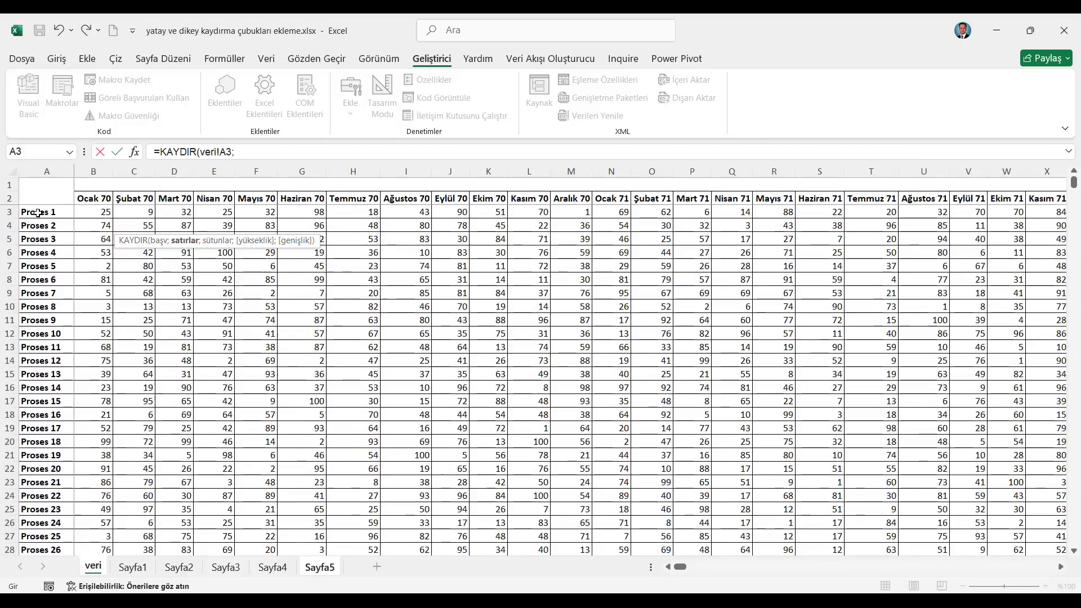
pyautogui.click(319, 567)
pyautogui.click(41, 185)
pyautogui.press('F4')
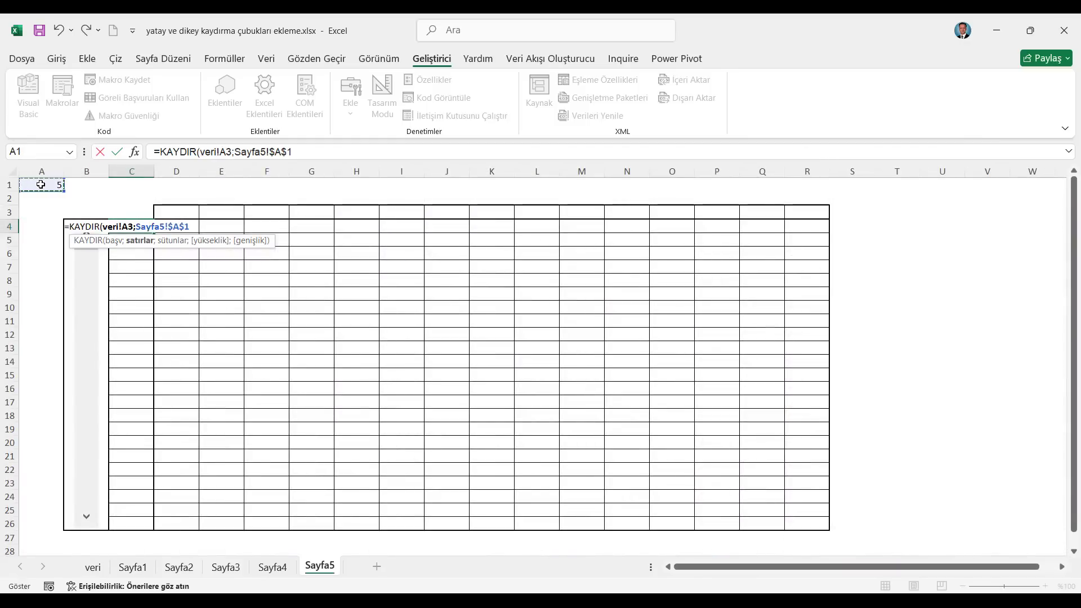
pyautogui.write(';0)')
pyautogui.press('Return')
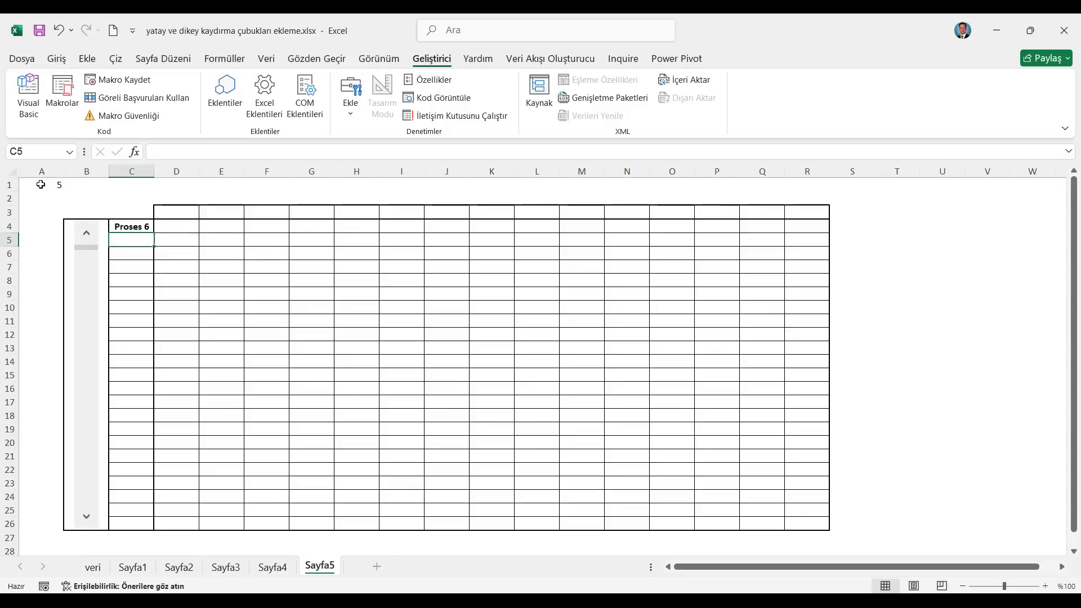
# - Fill the C4 formula down to C26 and across to column R, covering the range C4:R26
pyautogui.click(140, 230)
pyautogui.moveTo(153, 232); pyautogui.dragTo(164, 525)
pyautogui.moveTo(129, 231)
pyautogui.mouseDown()
pyautogui.moveTo(658, 526)
pyautogui.moveTo(814, 534)
pyautogui.mouseUp()
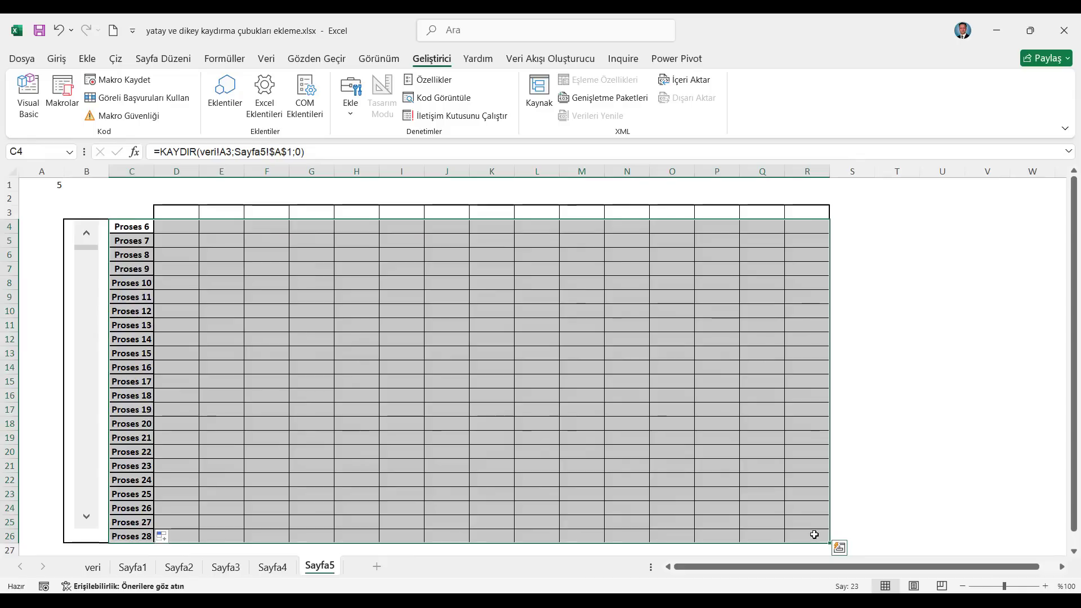
pyautogui.hotkey('ctrl', 'r')
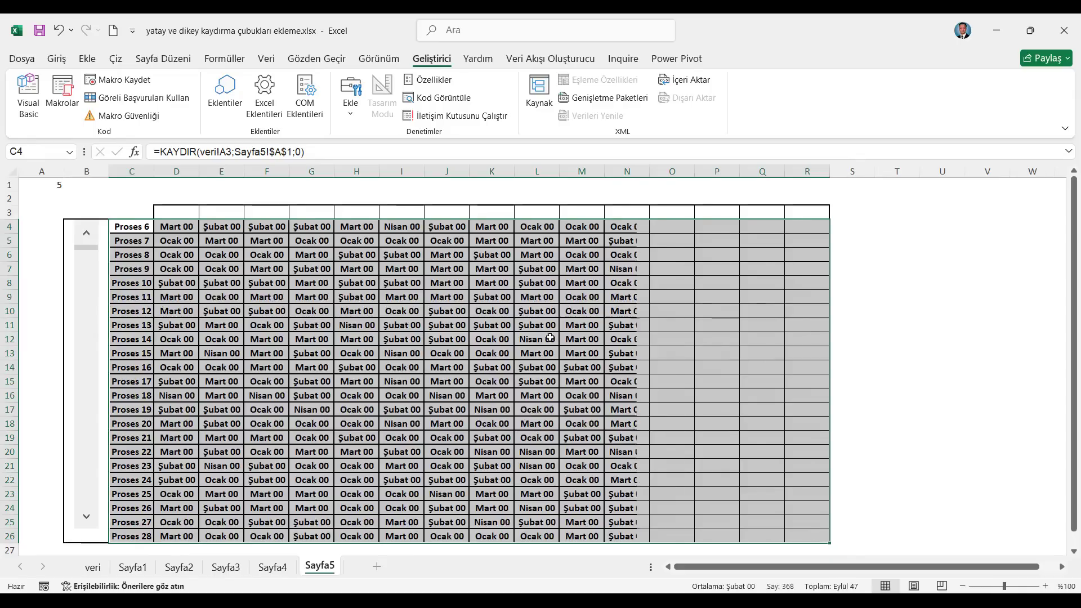
# - Remove the bold from D4:R26 and set its number format to Genel
pyautogui.moveTo(177, 229); pyautogui.dragTo(816, 538)
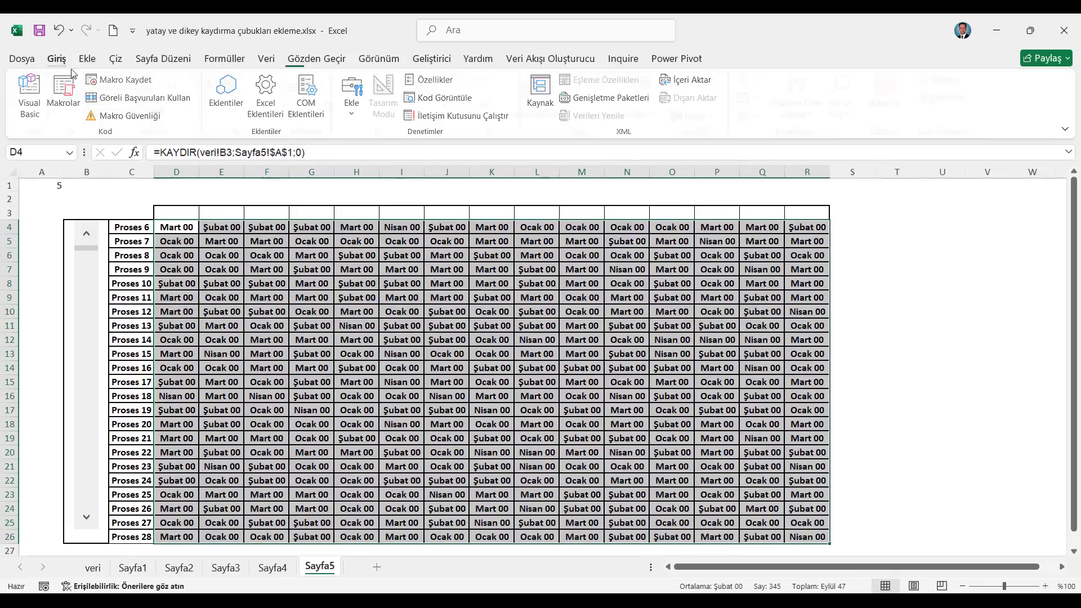
pyautogui.click(56, 58)
pyautogui.click(99, 108)
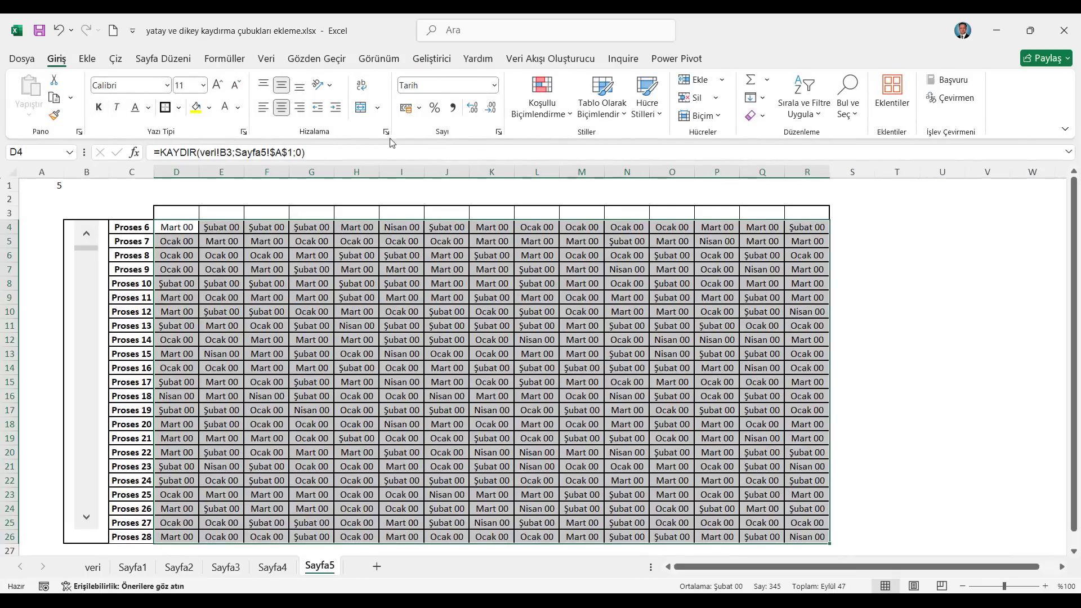
pyautogui.click(495, 87)
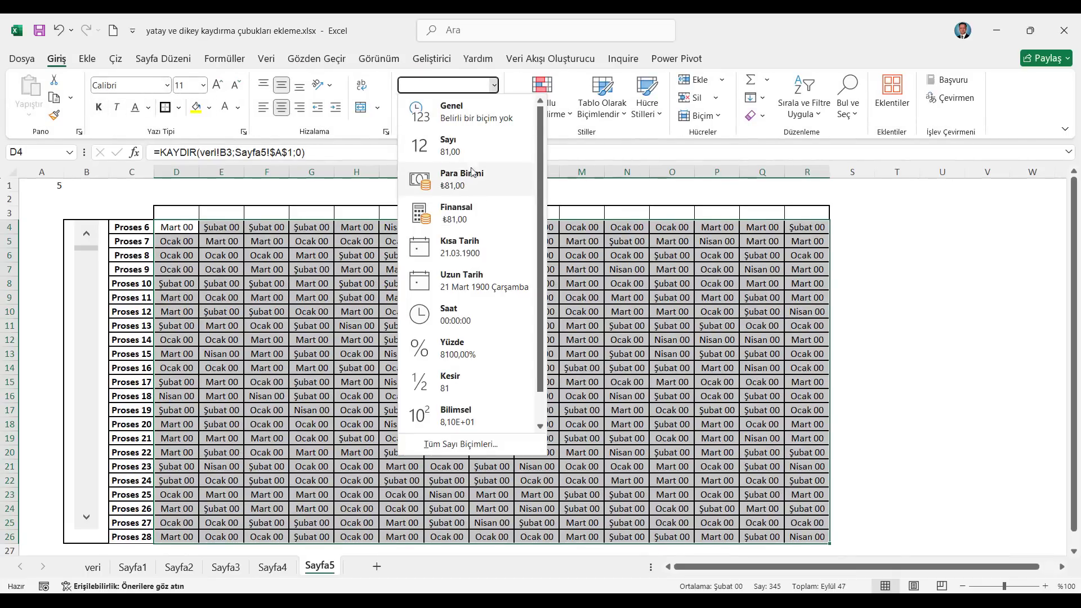
pyautogui.click(467, 119)
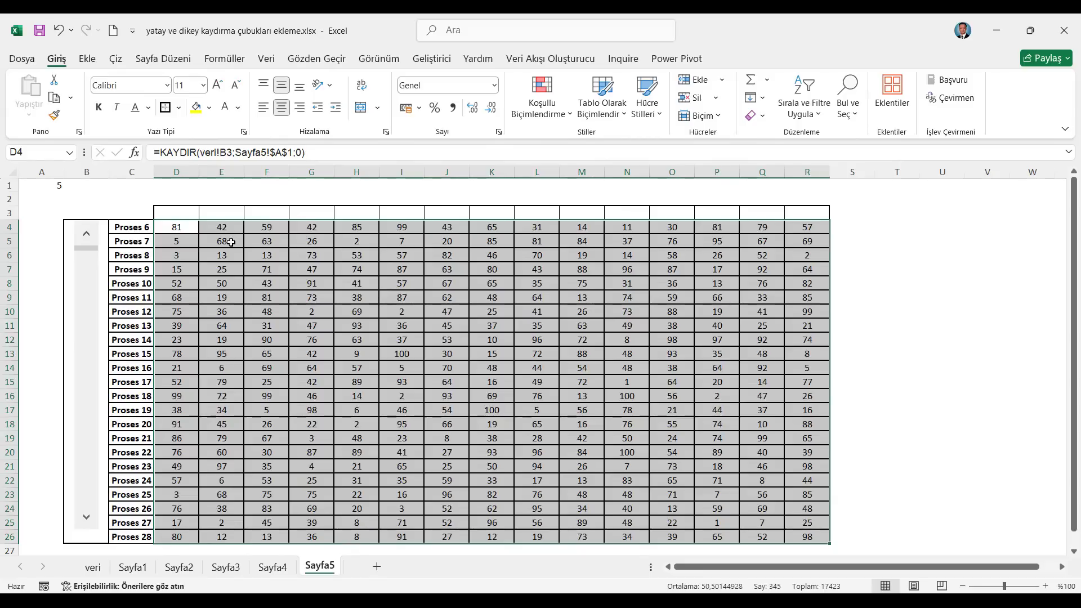
# - Link header cell D3 to the first month on the veri sheet with =veri!B2
pyautogui.click(189, 212)
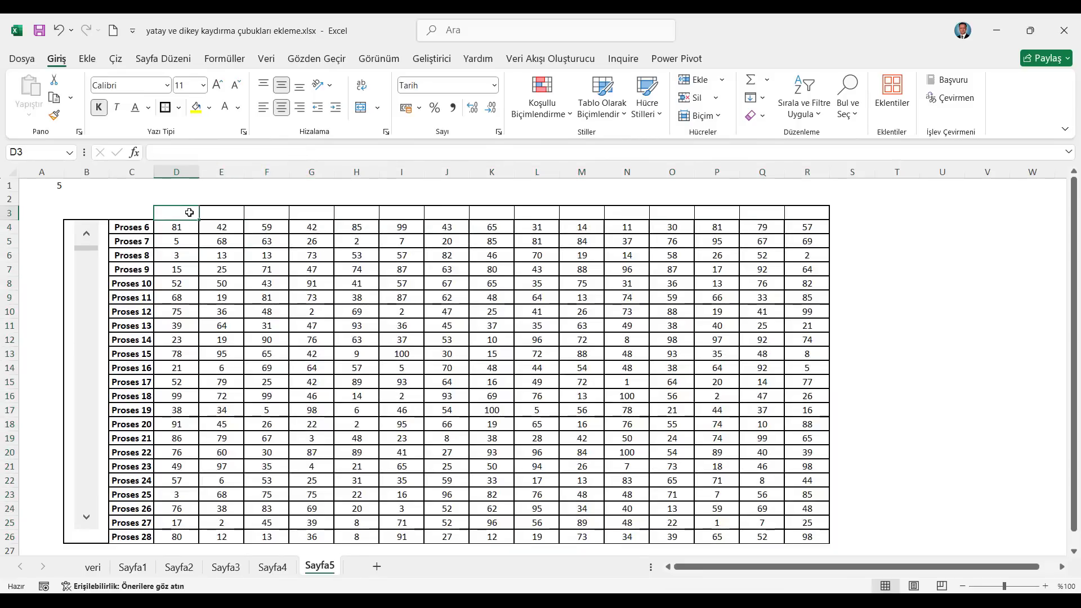
pyautogui.write('=')
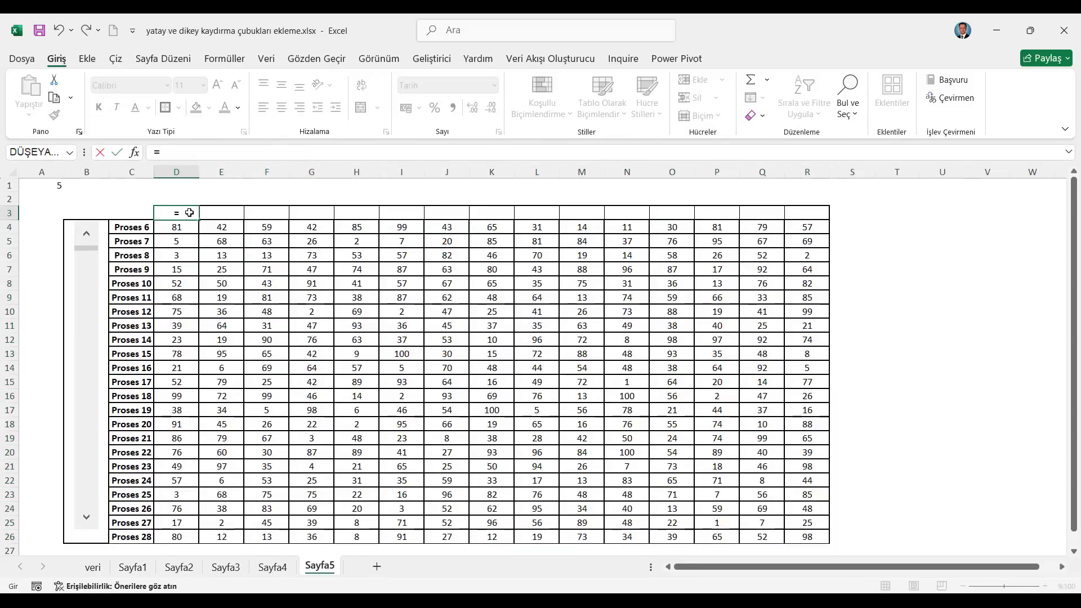
pyautogui.click(92, 567)
pyautogui.click(100, 204)
pyautogui.press('Return')
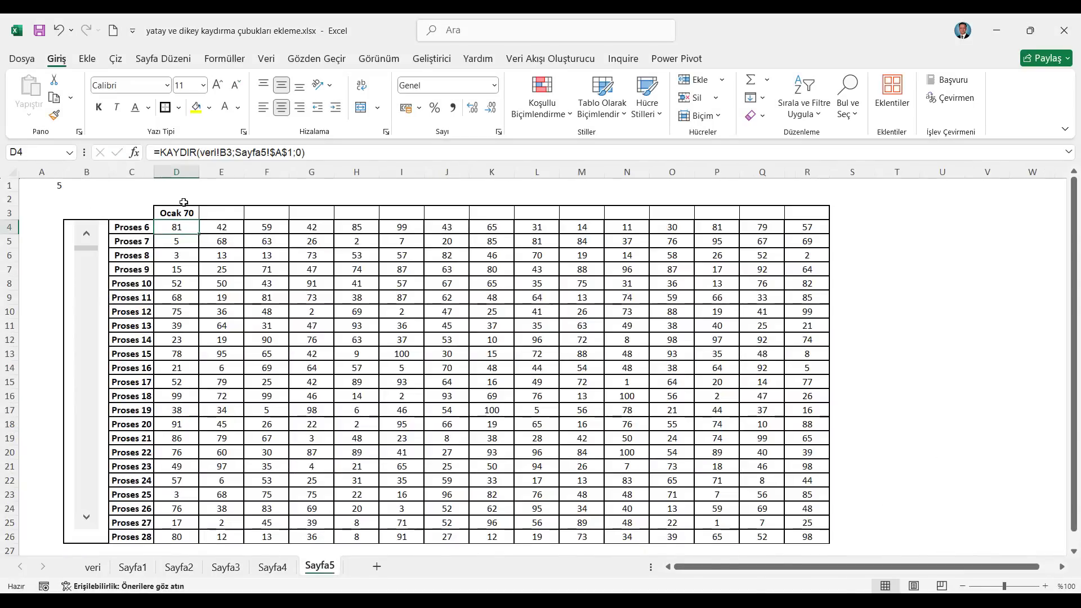
# - Fill the month header from D3 across to R3 and widen columns D:R evenly to fit the month names
pyautogui.click(194, 214)
pyautogui.moveTo(200, 220); pyautogui.dragTo(821, 220)
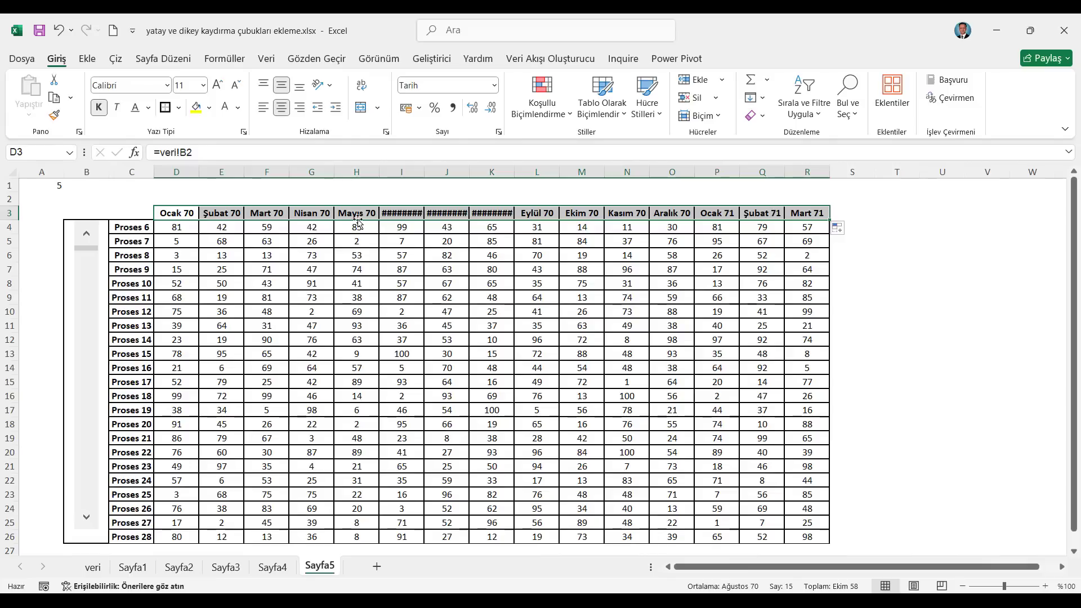
pyautogui.moveTo(188, 172); pyautogui.dragTo(811, 172)
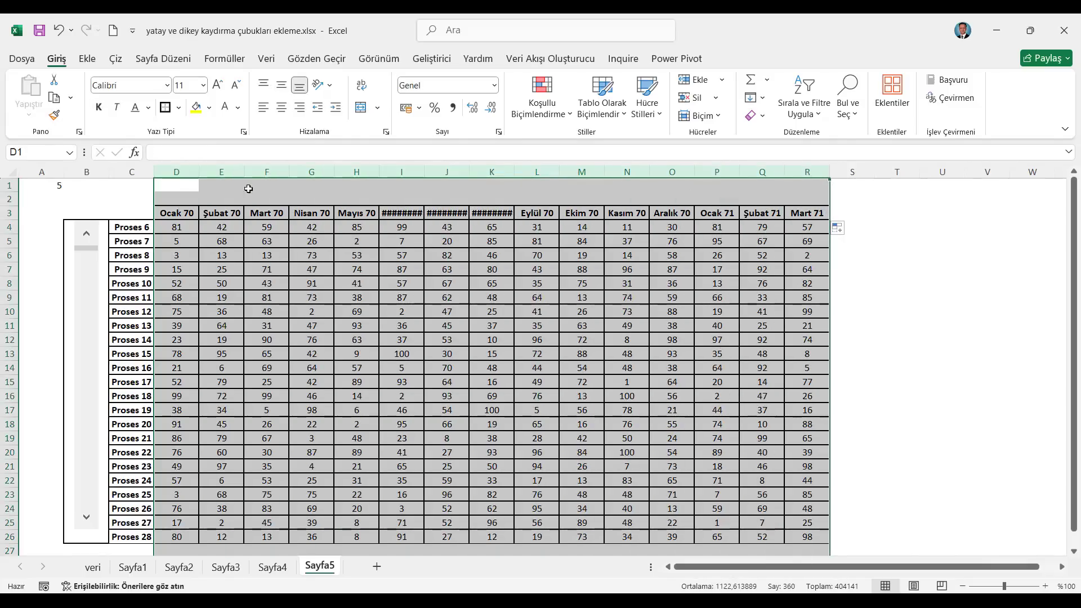
pyautogui.moveTo(198, 176); pyautogui.dragTo(209, 176)
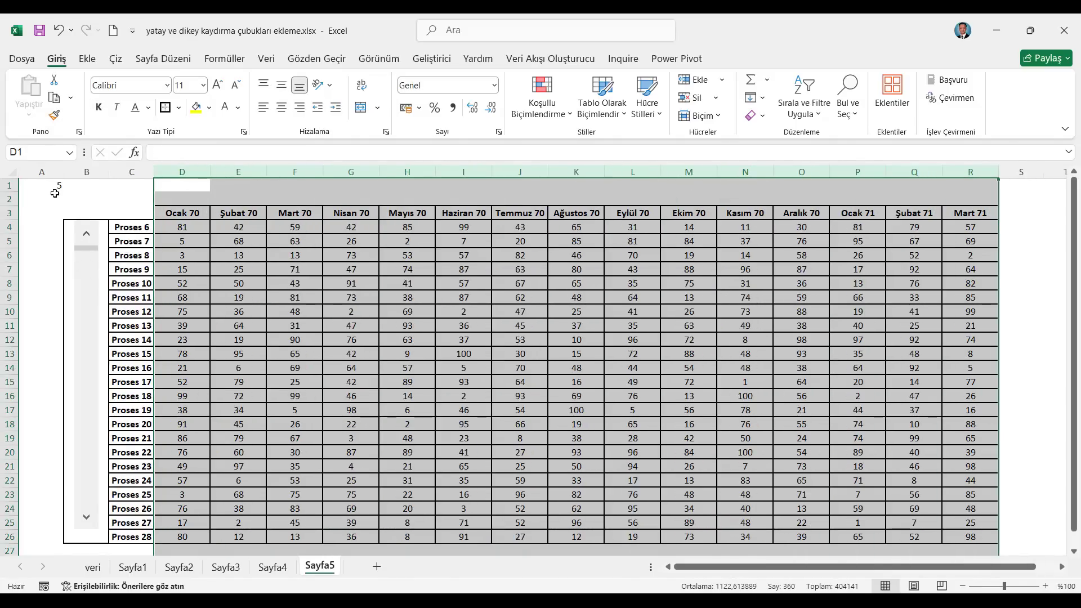
# - Run the scroll bar down to 18 to test how the table rows scroll
pyautogui.click(53, 190)
pyautogui.moveTo(87, 521); pyautogui.dragTo(87, 516)
pyautogui.click(86, 532)
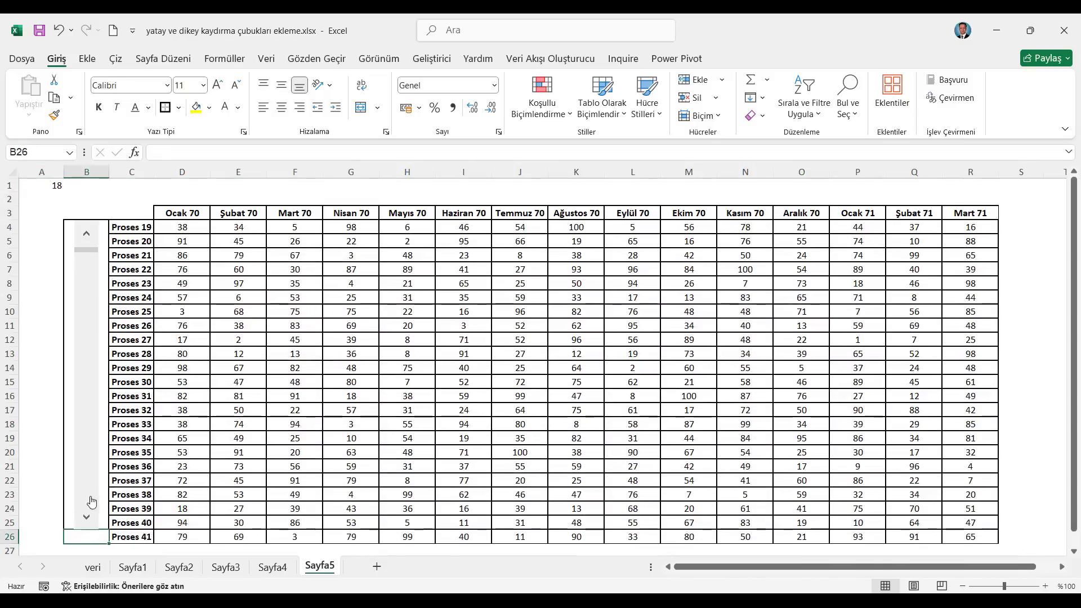
# - Select the scroll bar and extend its lower edge to the bottom border of row 26
pyautogui.rightClick(87, 426)
pyautogui.click(68, 410)
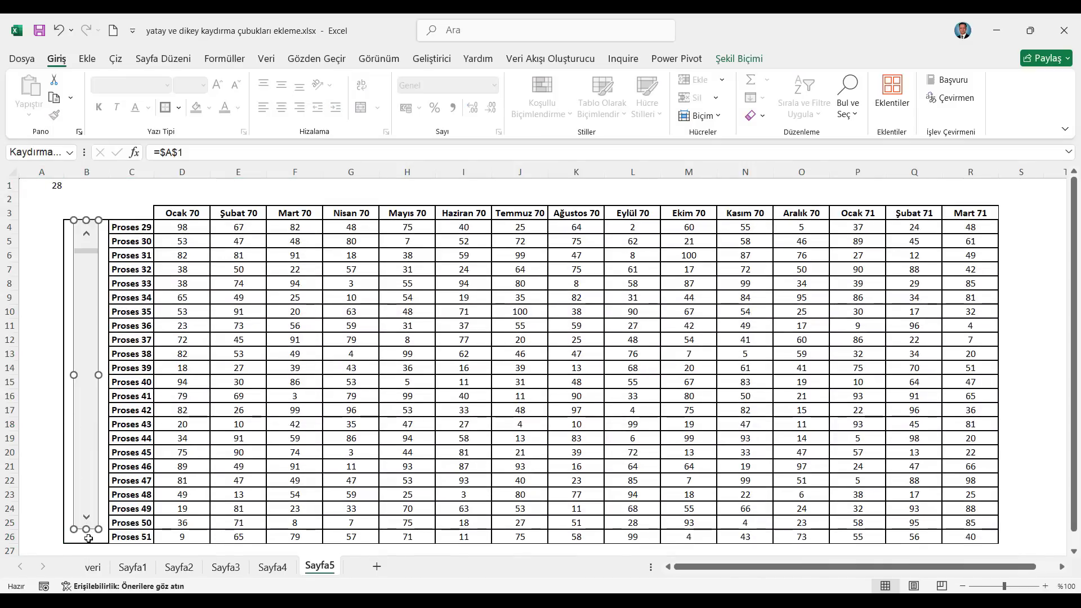
pyautogui.moveTo(86, 531); pyautogui.dragTo(87, 543)
# - Hide the linked value in cell A1 with a white font and run the scroll bar down to 1009
pyautogui.click(49, 181)
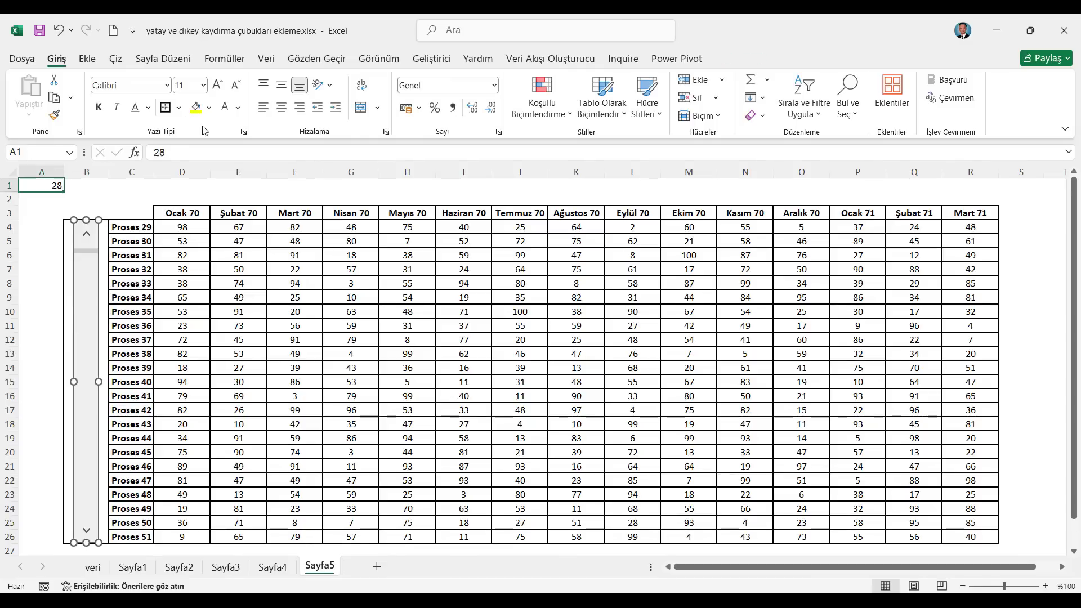
pyautogui.moveTo(85, 532); pyautogui.dragTo(86, 535)
pyautogui.moveTo(91, 240); pyautogui.dragTo(99, 376)
pyautogui.click(87, 381)
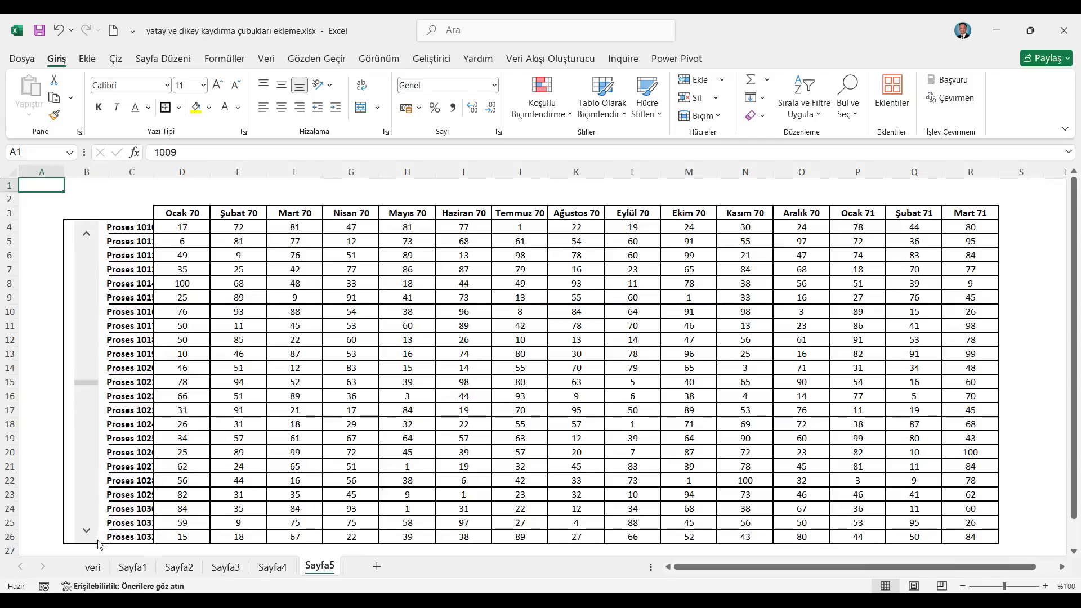
# - Run the scroll bar on to its end value of 2000 to check the last rows of the table
pyautogui.click(87, 527)
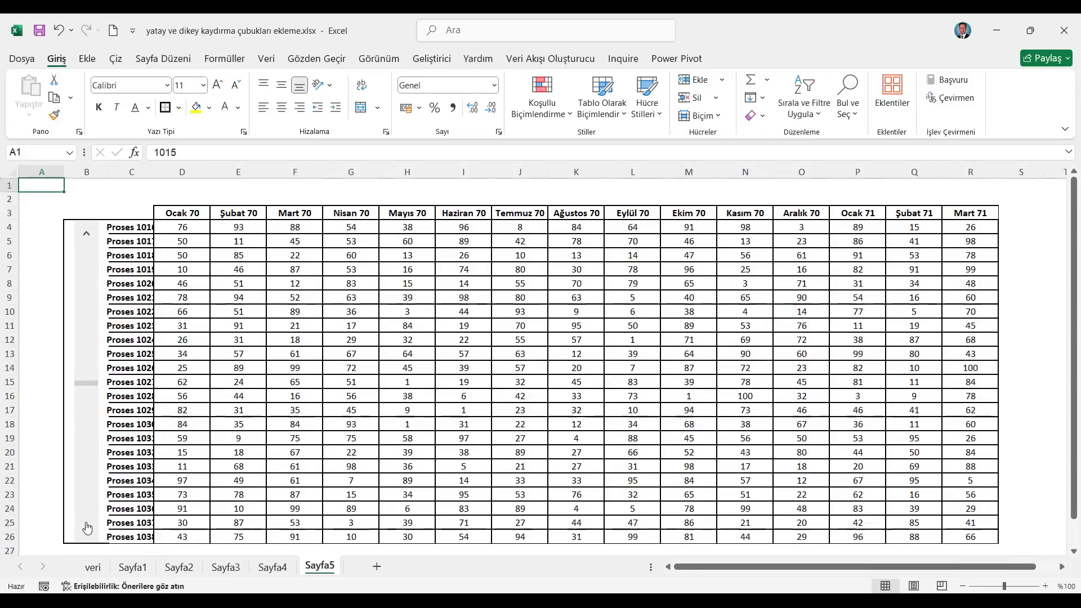
pyautogui.moveTo(86, 384); pyautogui.dragTo(93, 526)
pyautogui.click(88, 527)
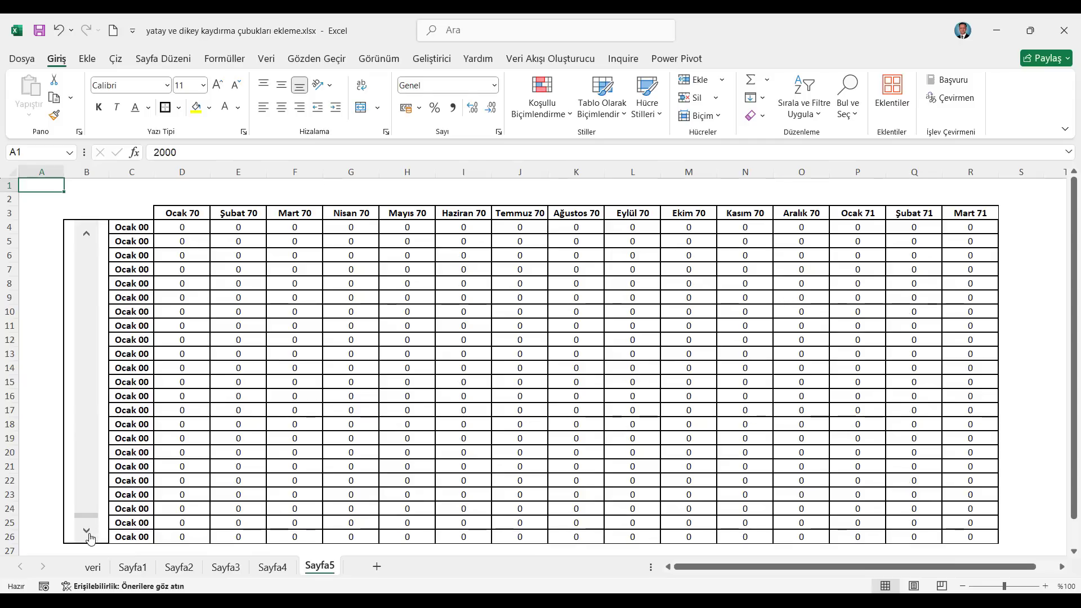
# - Select C4:C26 to count the table rows and set the scroll bar's maximum value to 1977
pyautogui.moveTo(138, 227); pyautogui.dragTo(158, 542)
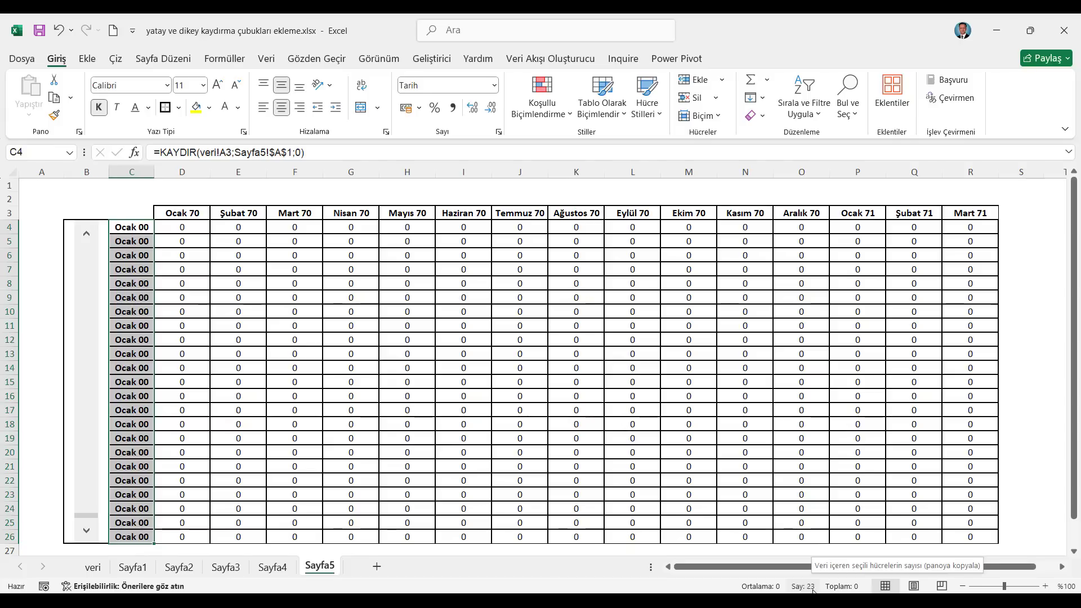
pyautogui.rightClick(89, 291)
pyautogui.click(154, 422)
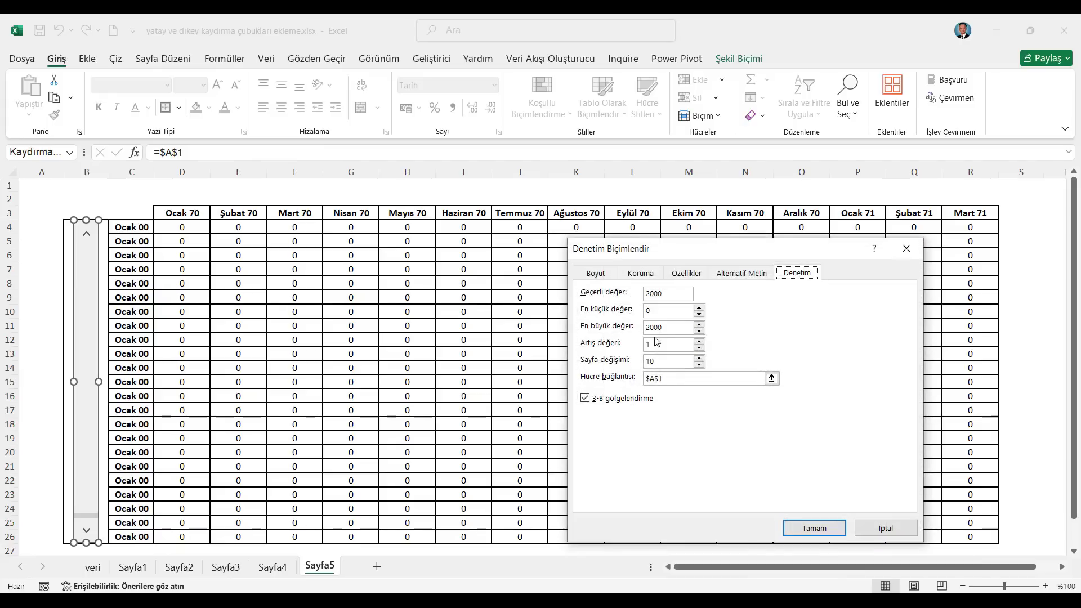
pyautogui.click(633, 328)
pyautogui.write('1977')
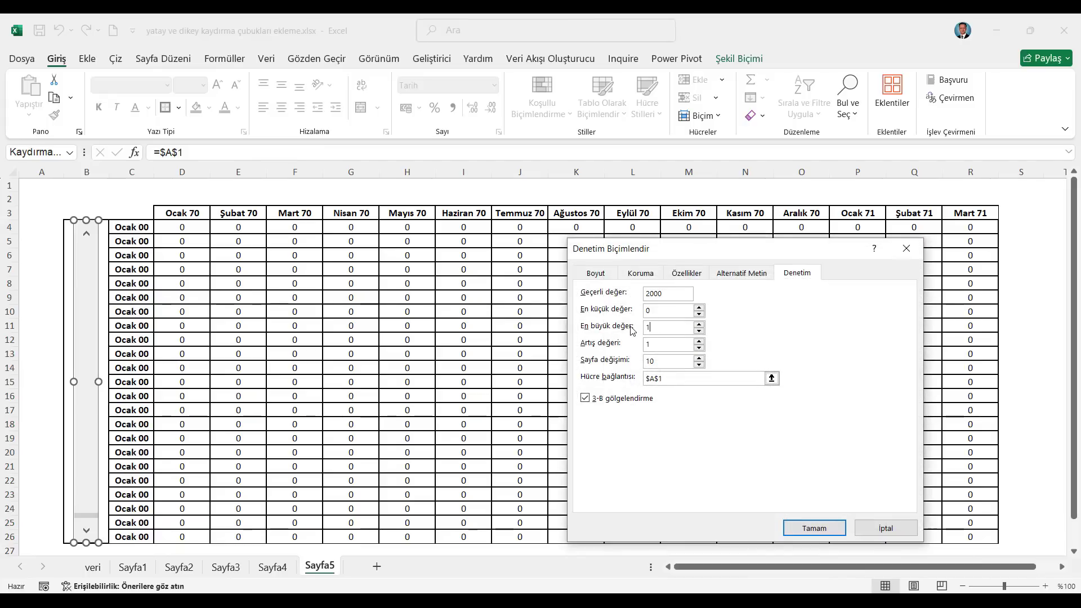
pyautogui.click(814, 528)
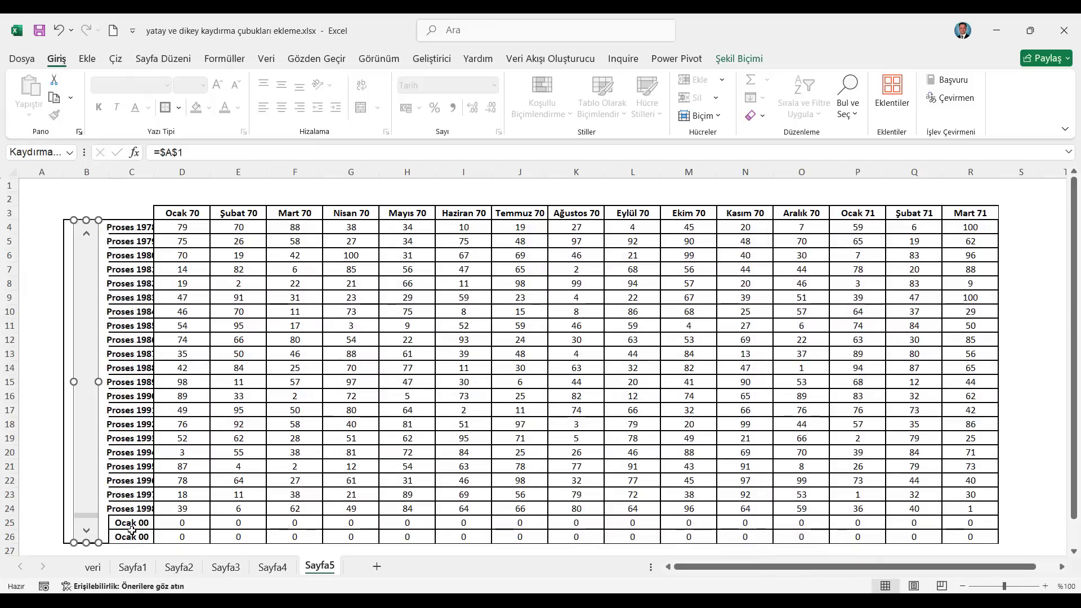
# - Check where the rows start on the veri sheet and set the Sayfa5 scroll bar's maximum value to 1975
pyautogui.click(93, 567)
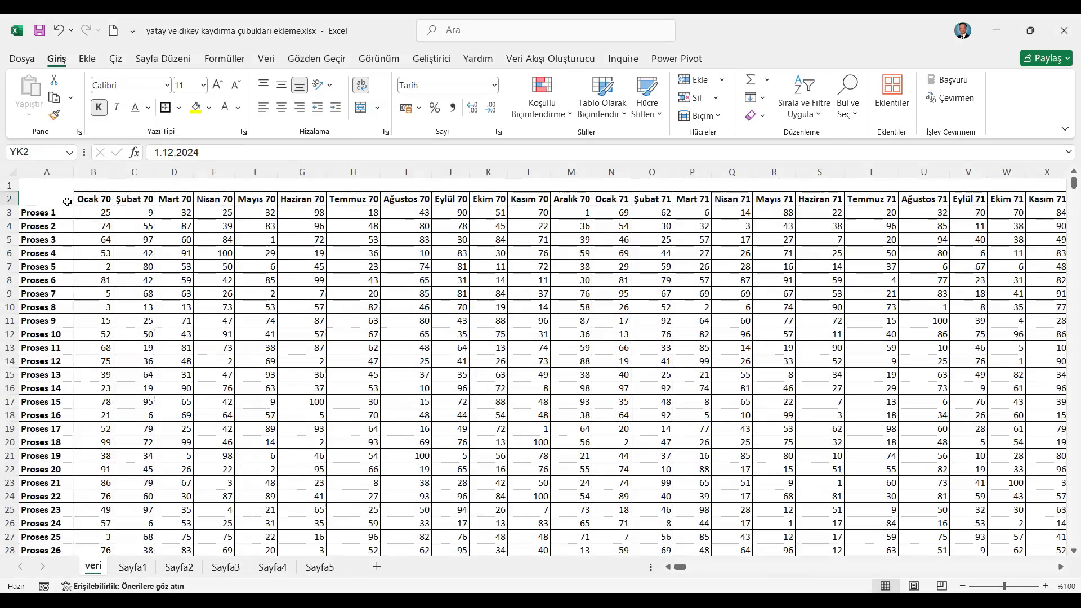
pyautogui.click(319, 566)
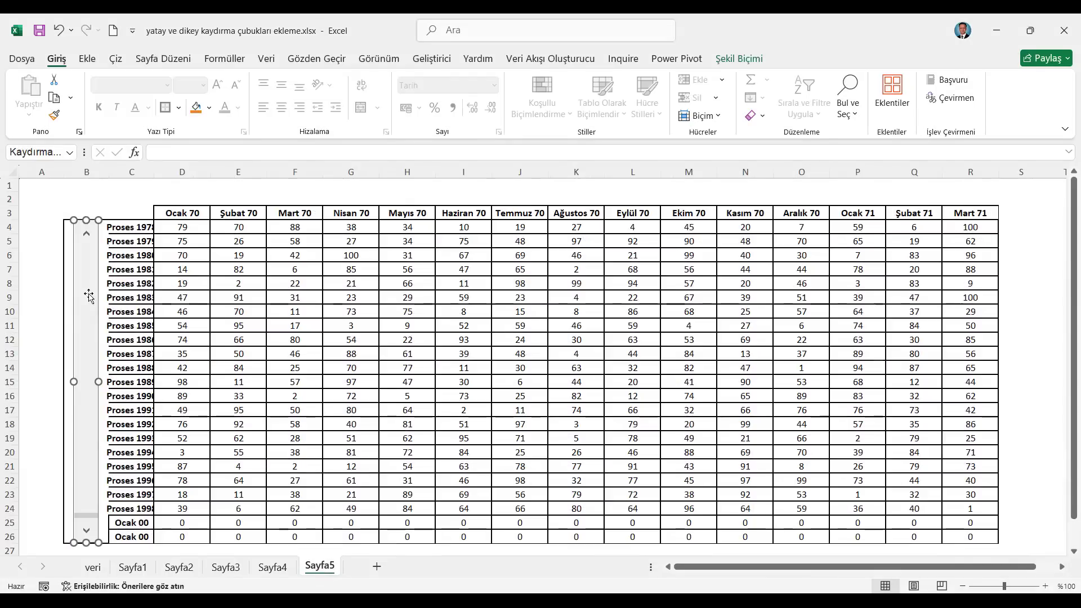
pyautogui.rightClick(89, 296)
pyautogui.click(151, 428)
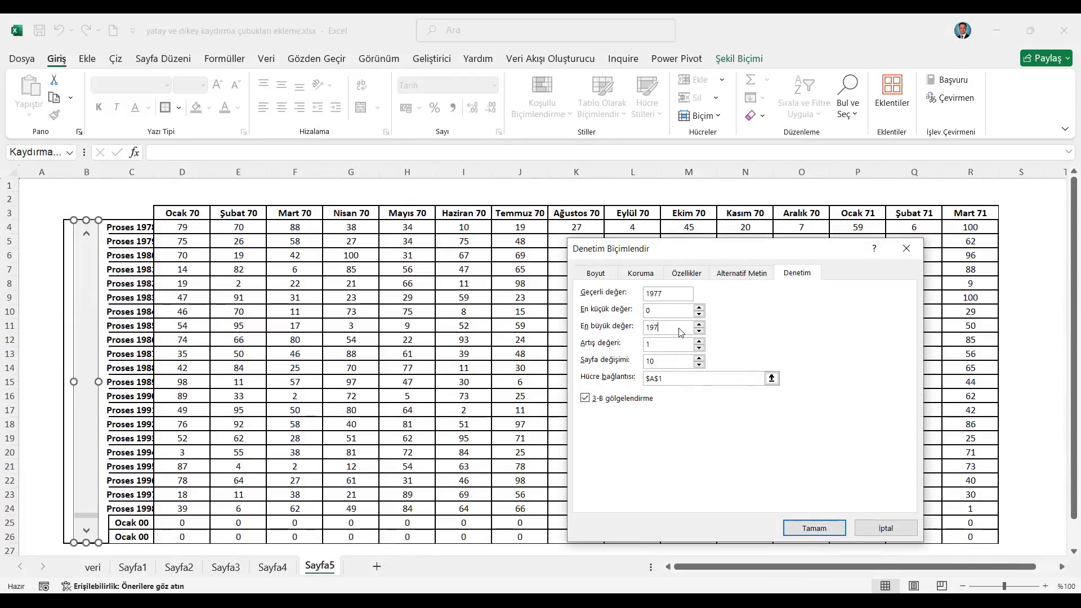
pyautogui.click(794, 521)
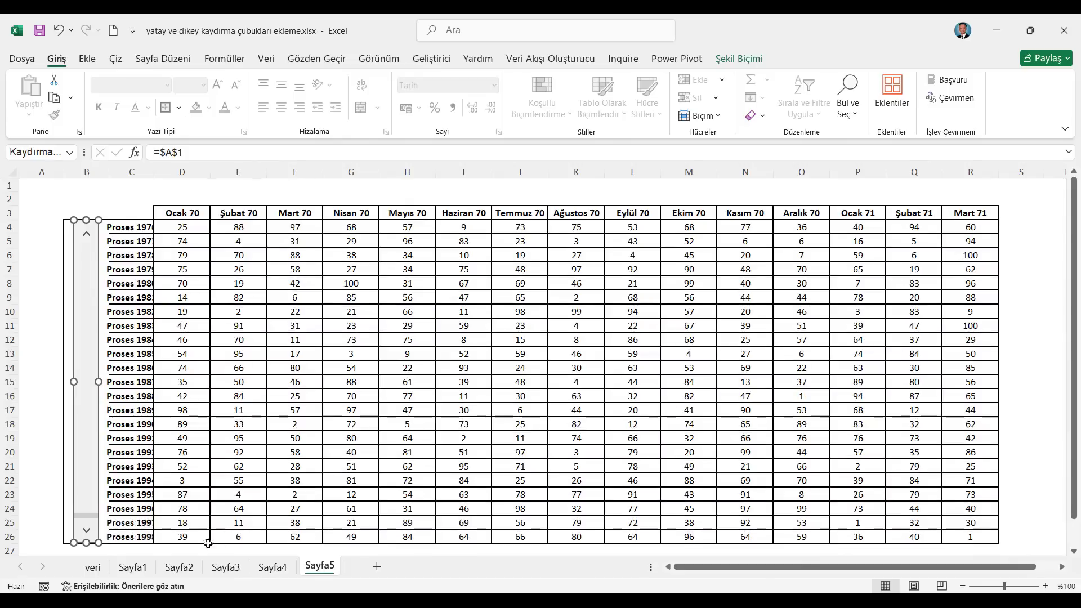
# - Autofit column C and apply all borders plus a thick outside border to the process names in C4:C26
pyautogui.click(131, 172)
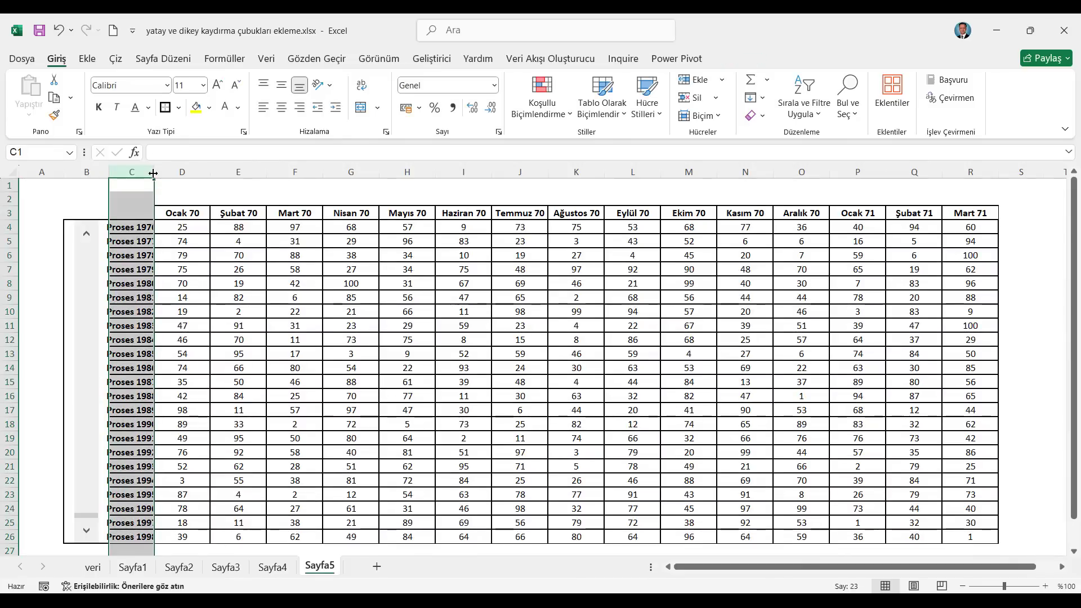
pyautogui.doubleClick(155, 172)
pyautogui.moveTo(142, 227); pyautogui.dragTo(141, 538)
pyautogui.click(179, 107)
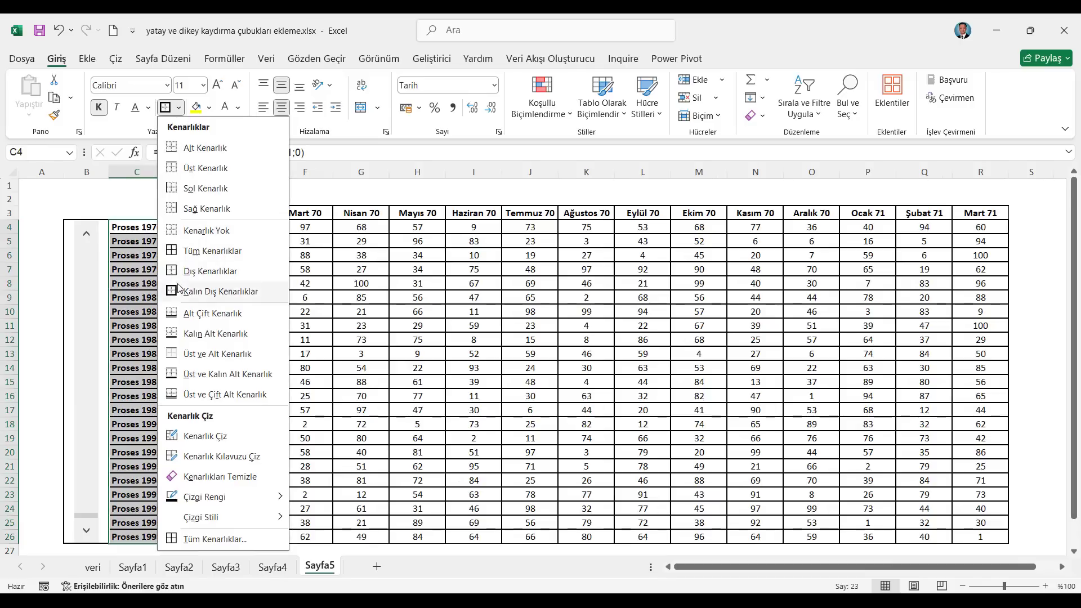
pyautogui.click(197, 251)
pyautogui.click(178, 108)
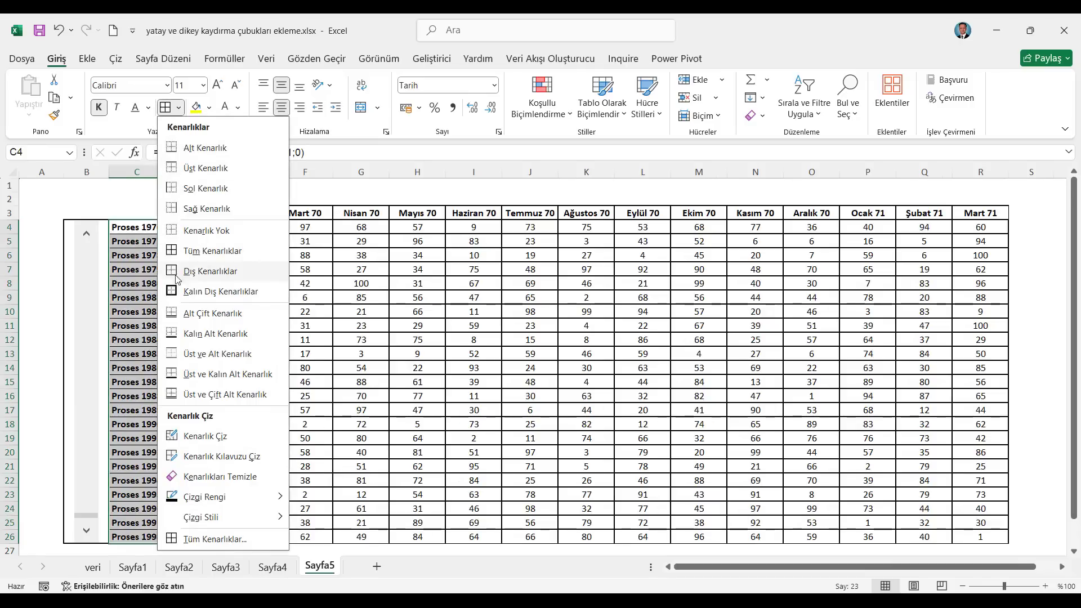
pyautogui.click(173, 291)
# - Run the scroll bar up until the table starts at Proses 1931
pyautogui.click(91, 197)
pyautogui.click(87, 233)
pyautogui.moveTo(87, 233); pyautogui.dragTo(87, 234)
# - Apply all borders and a thick outside border to the table range D3:R26
pyautogui.moveTo(189, 215); pyautogui.dragTo(998, 494)
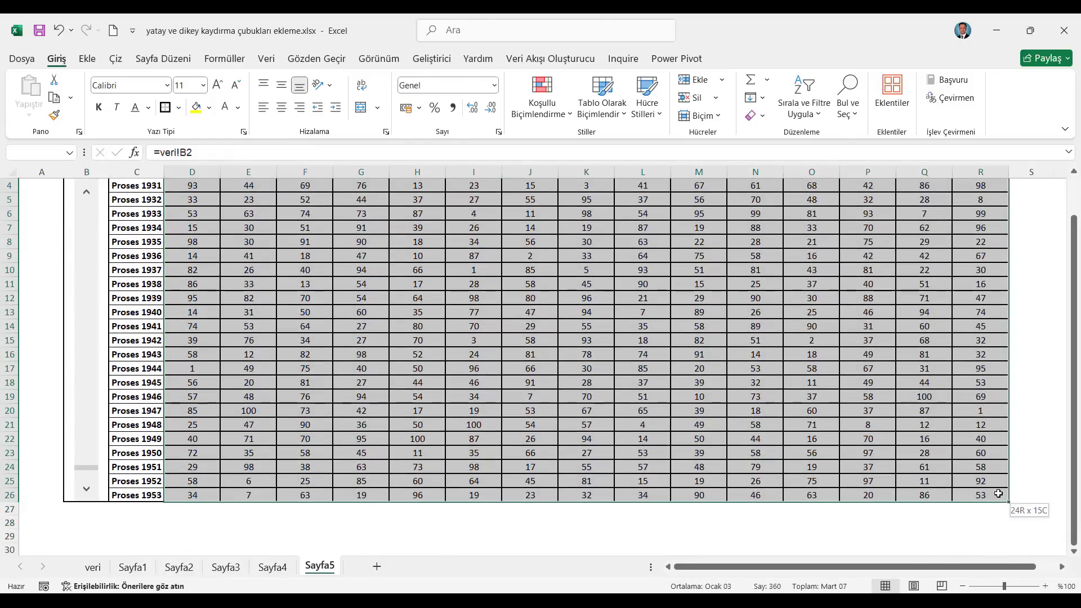
pyautogui.click(178, 107)
pyautogui.click(171, 252)
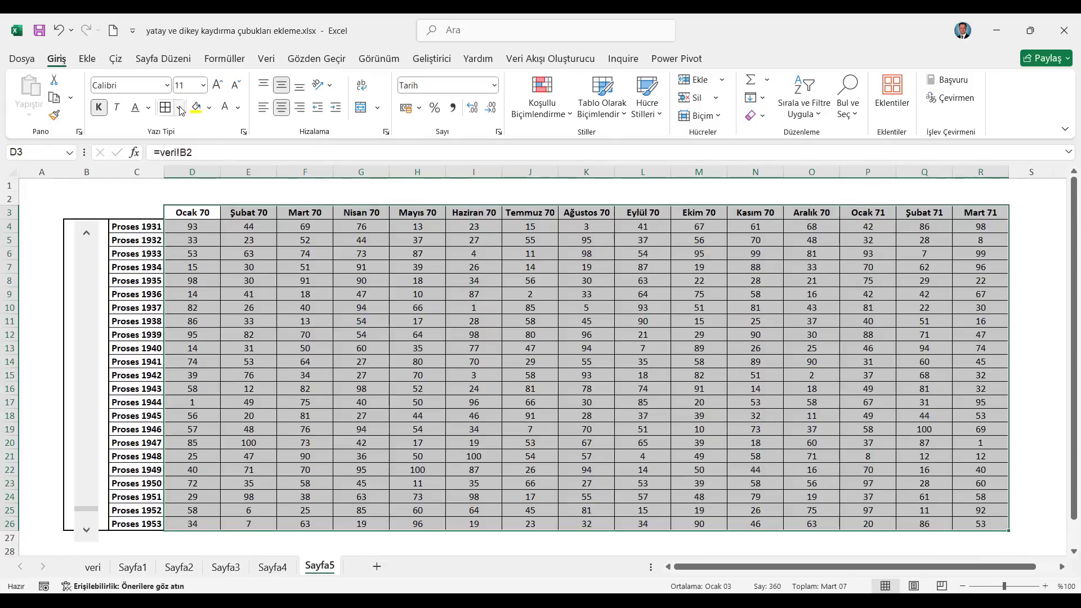
pyautogui.click(178, 107)
pyautogui.click(174, 291)
pyautogui.moveTo(194, 214); pyautogui.dragTo(992, 213)
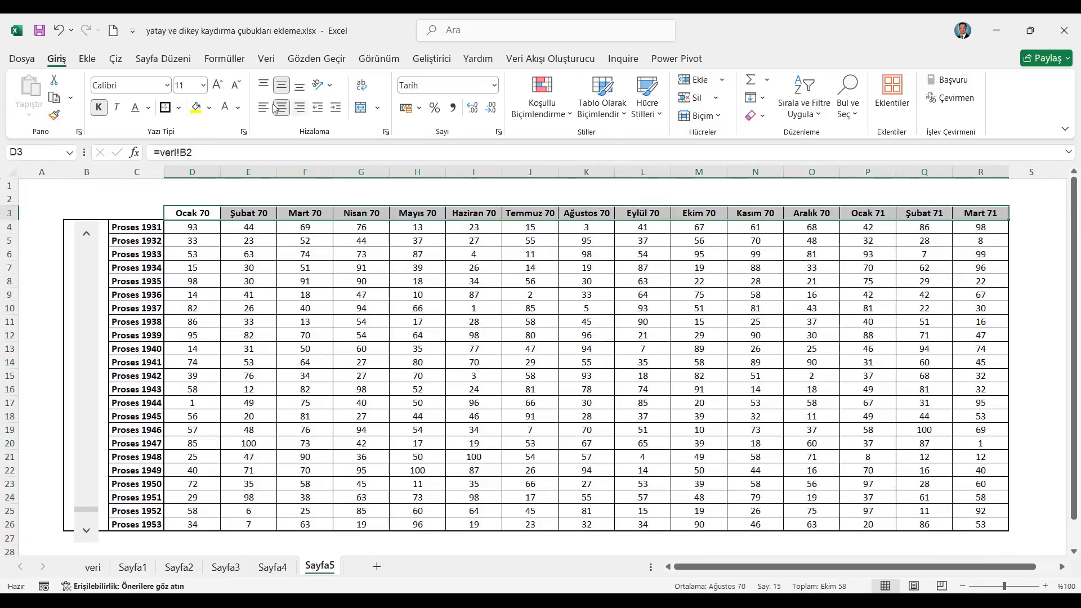
pyautogui.click(178, 108)
pyautogui.press('Escape')
# - Run the scroll bar further up to Proses 1871 to check how the reformatted table scrolls
pyautogui.click(87, 233)
pyautogui.click(92, 238)
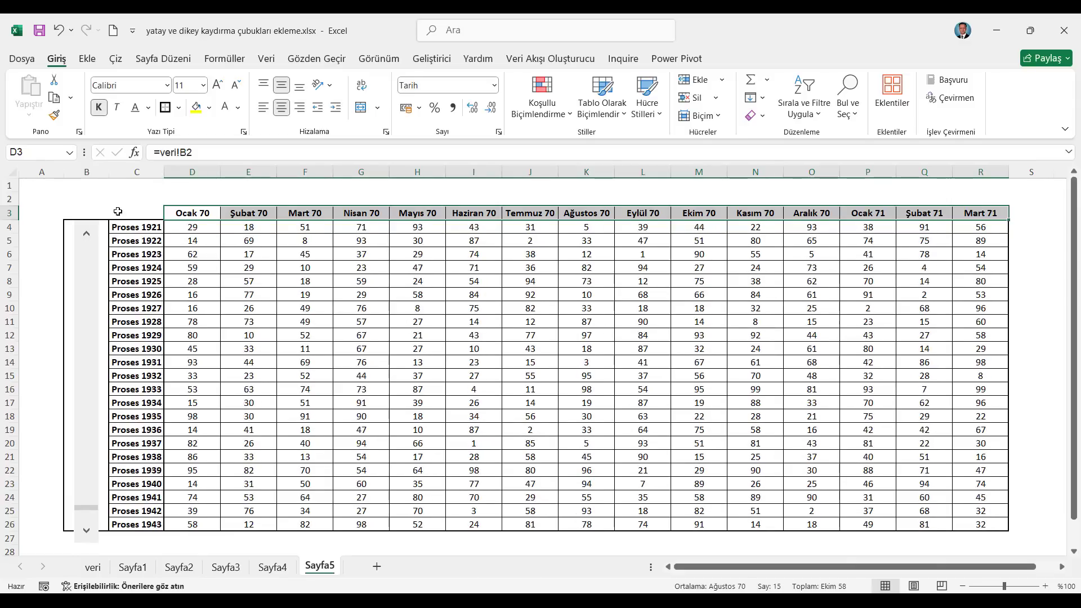
pyautogui.click(95, 186)
pyautogui.click(88, 235)
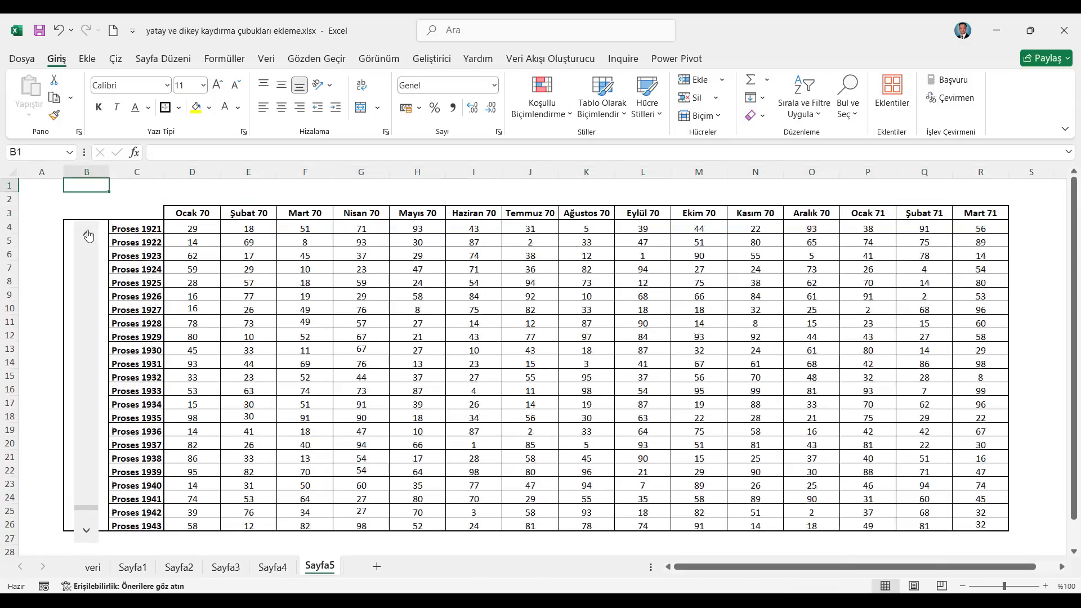
pyautogui.click(89, 235)
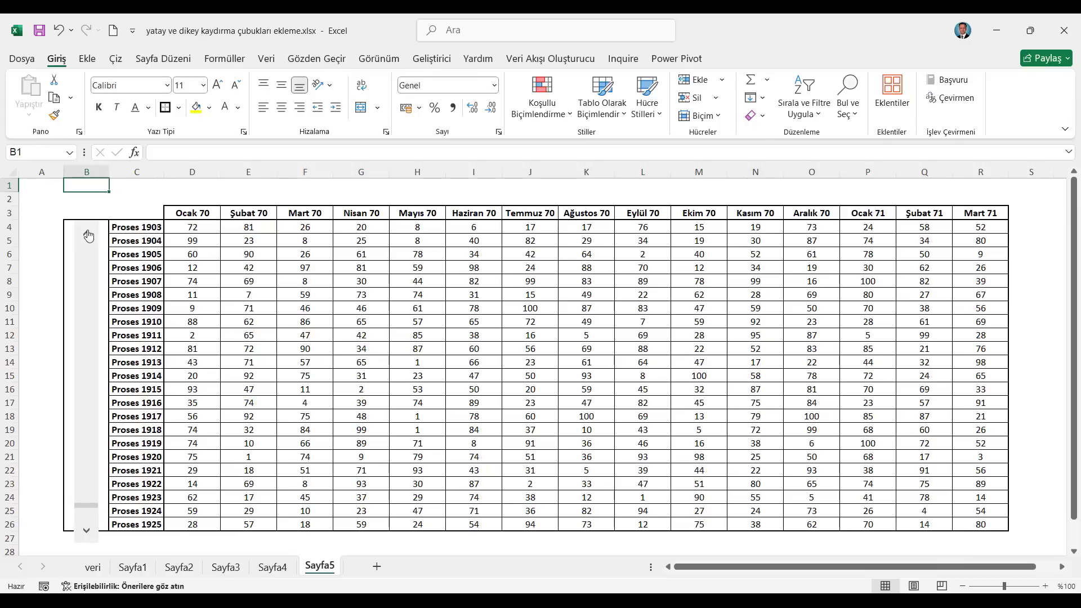
pyautogui.click(88, 235)
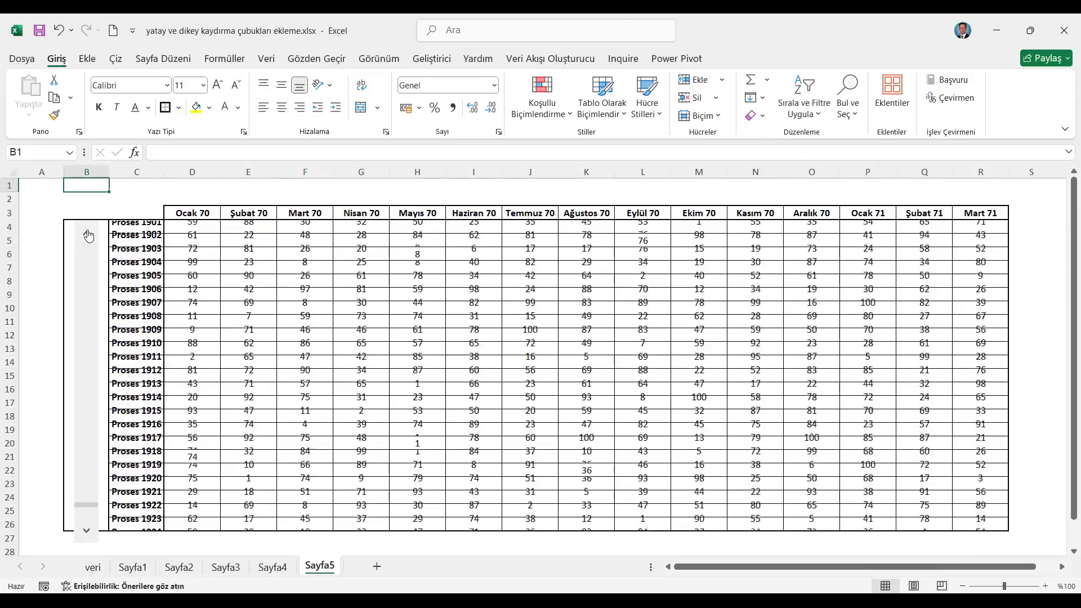
pyautogui.click(88, 236)
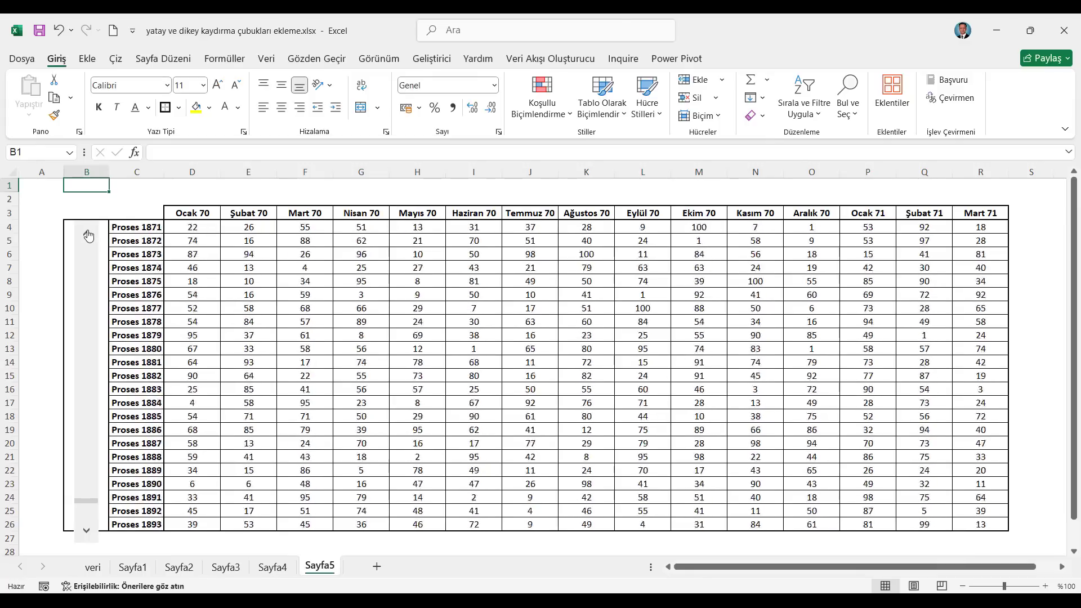
# - Add a new sheet after Sayfa5 and hide its gridlines
pyautogui.click(377, 567)
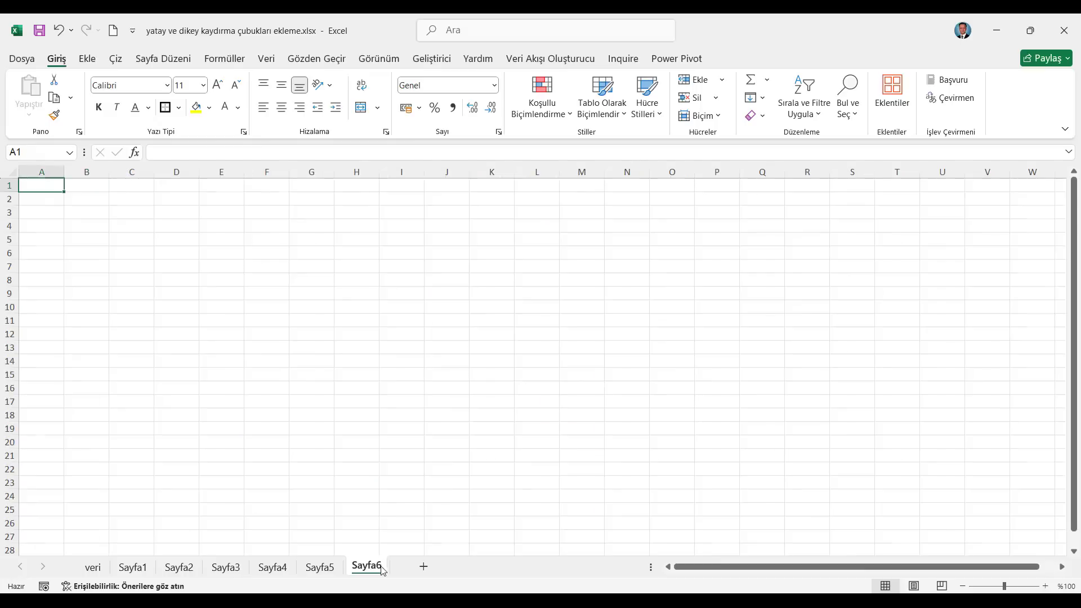
pyautogui.click(376, 61)
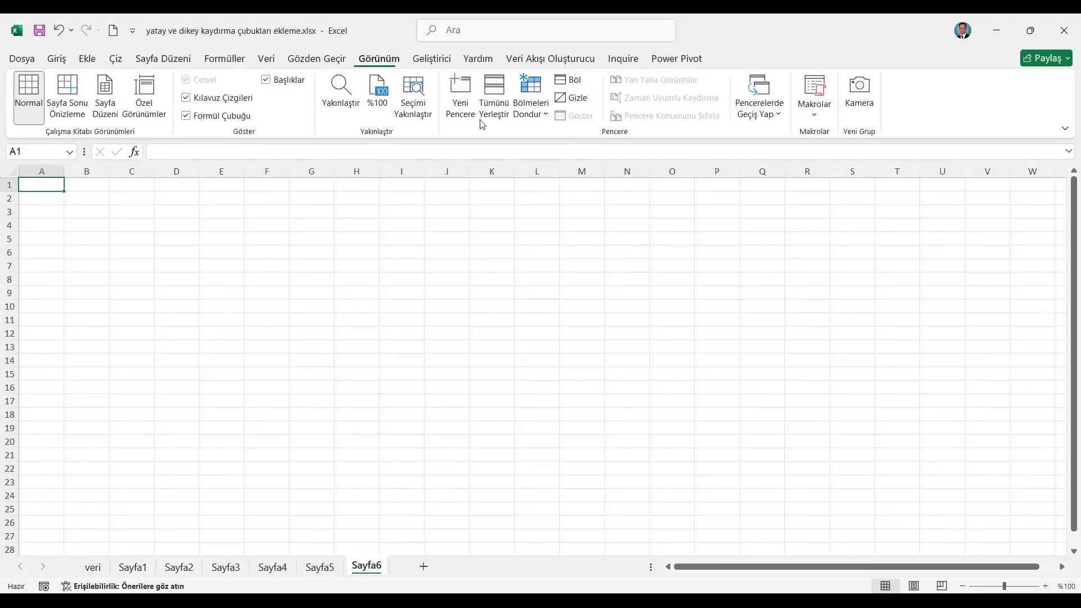
pyautogui.click(207, 98)
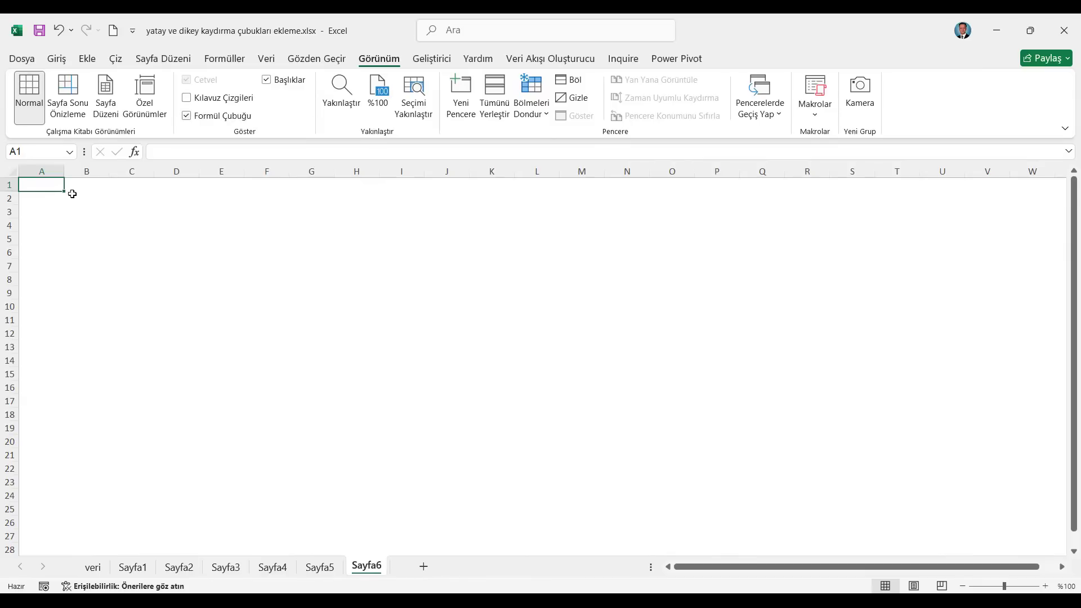
pyautogui.click(135, 210)
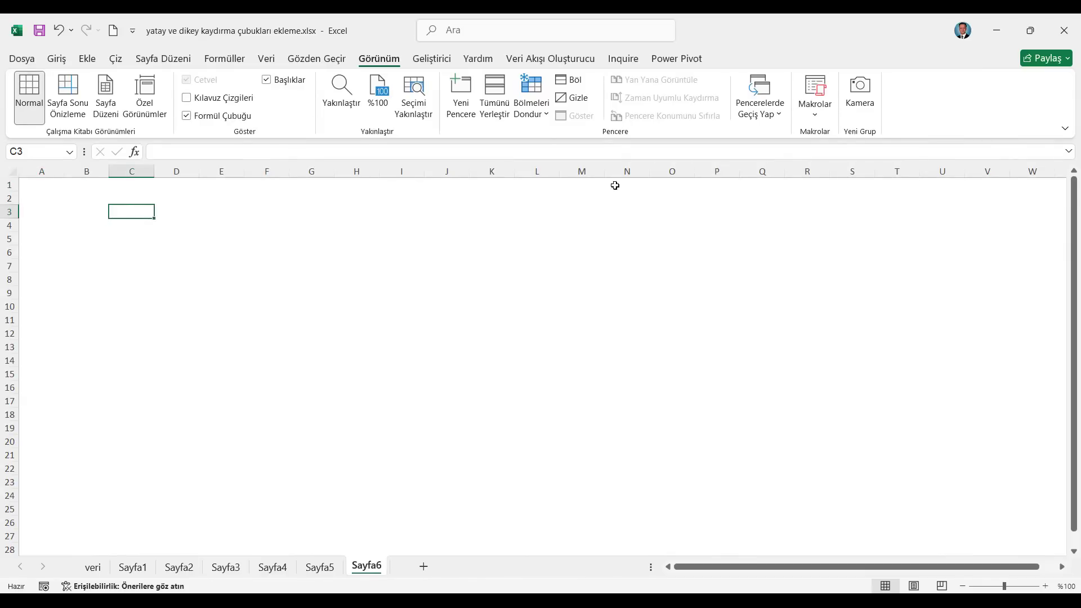
# - Copy the table range B2:S26 from Sayfa3 and paste only its formatting at cell B2 of Sayfa6
pyautogui.click(232, 567)
pyautogui.moveTo(67, 198); pyautogui.dragTo(1004, 524)
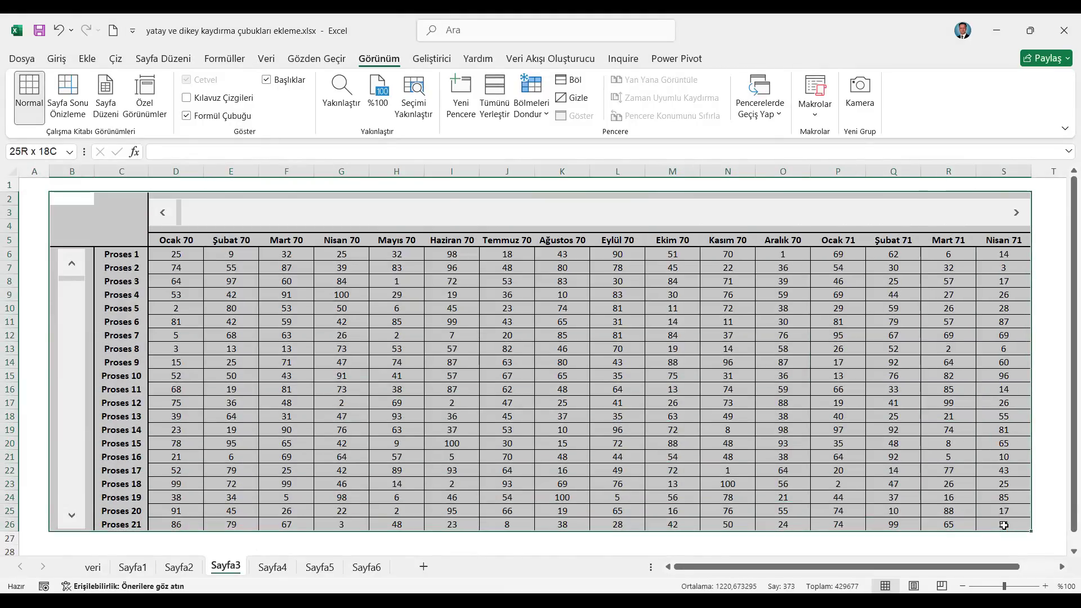
pyautogui.click(56, 59)
pyautogui.click(56, 98)
pyautogui.click(366, 568)
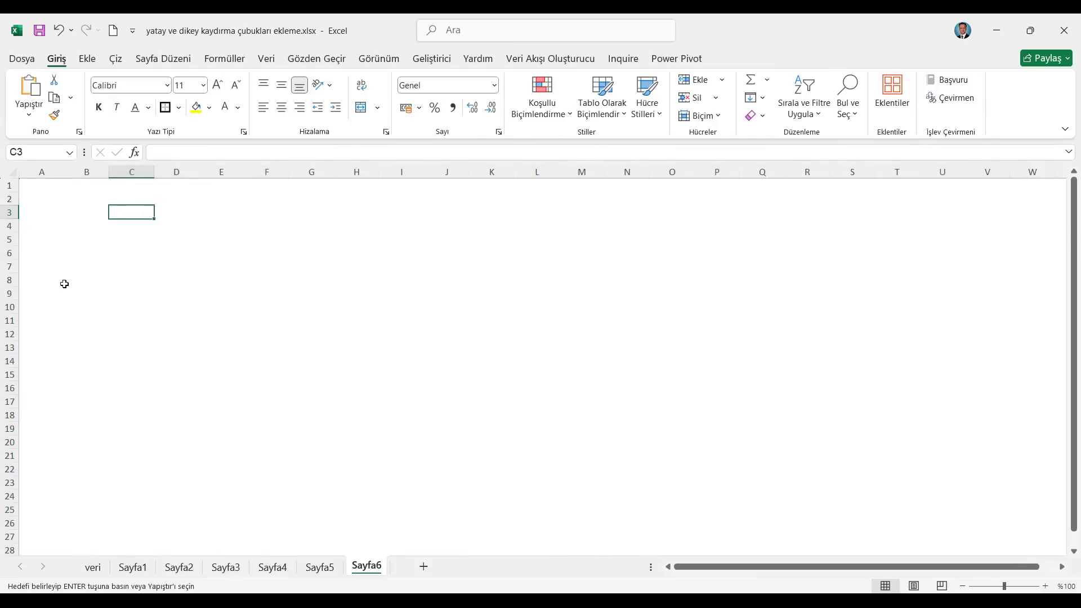
pyautogui.click(82, 199)
pyautogui.rightClick(82, 198)
pyautogui.click(127, 304)
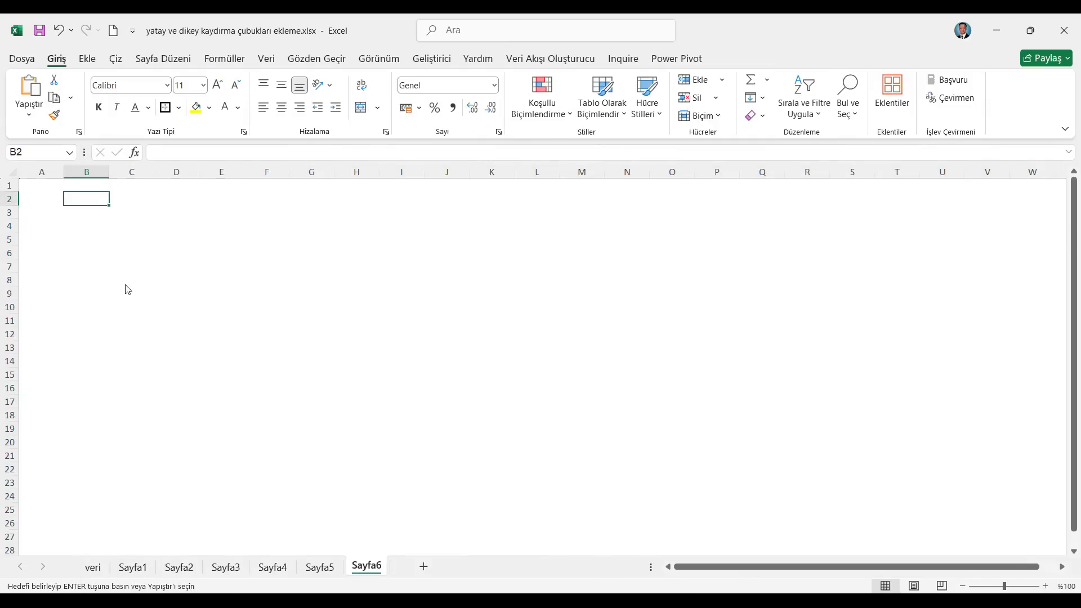
pyautogui.click(227, 420)
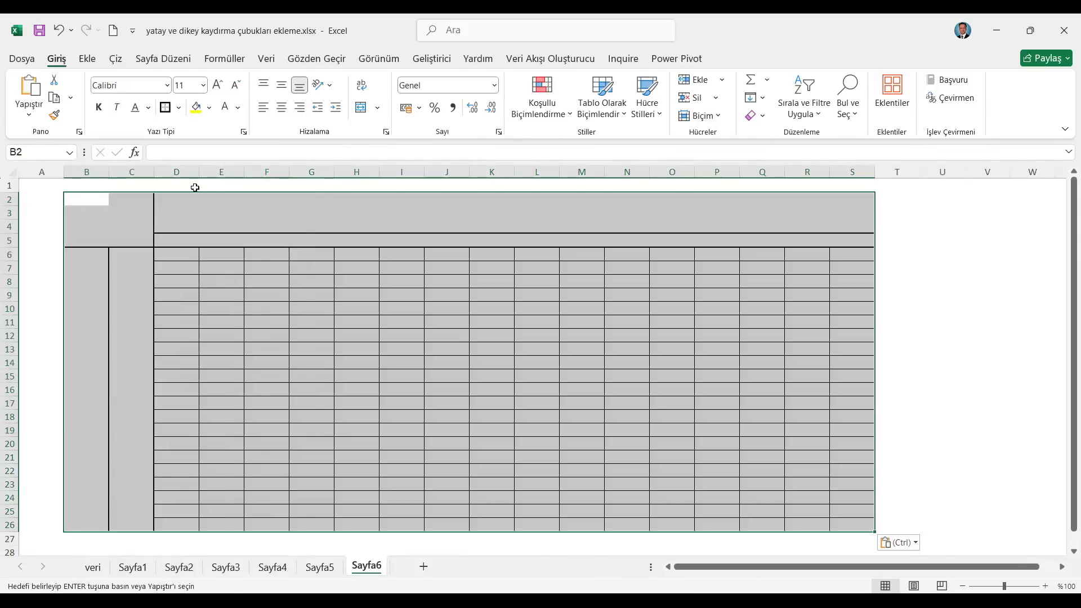
pyautogui.click(90, 200)
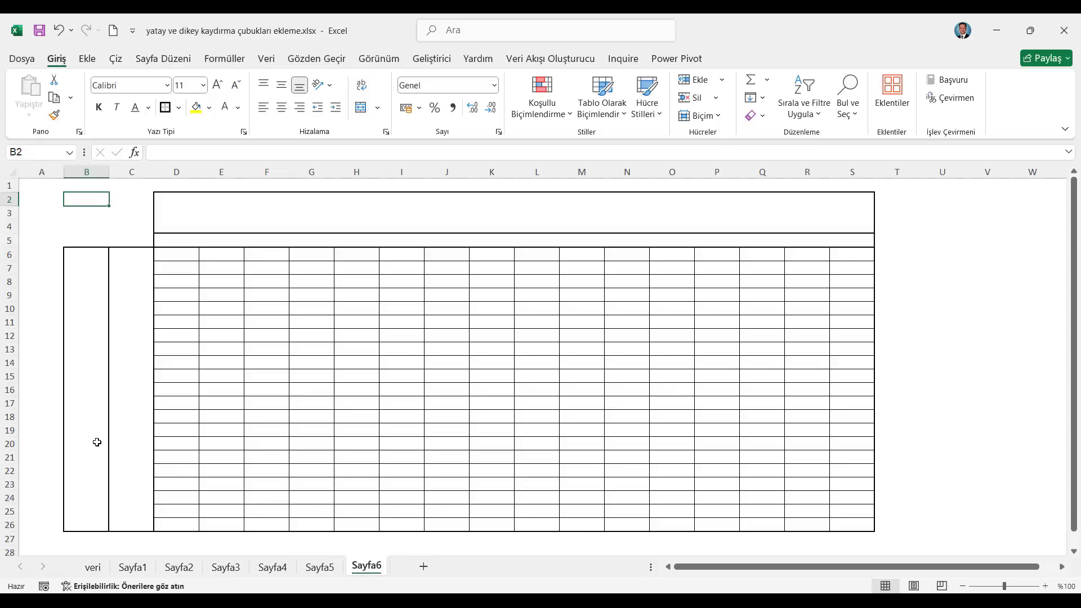
# - Insert a vertical form-control scroll bar in column B, spanning rows 6 to 26 of the table frame
pyautogui.click(432, 58)
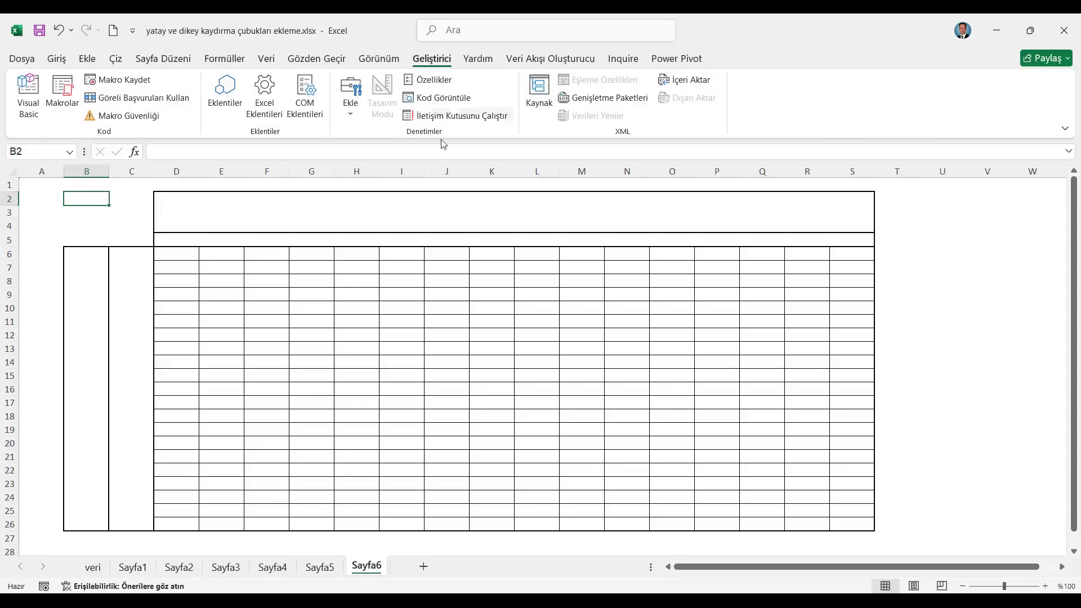
pyautogui.click(352, 109)
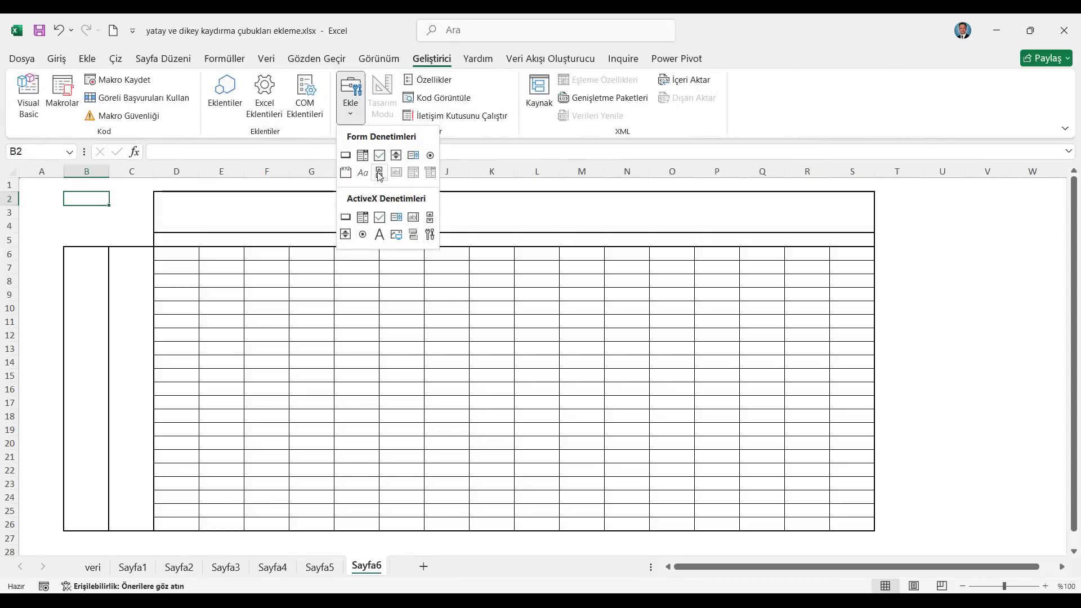
pyautogui.click(377, 174)
pyautogui.moveTo(73, 251); pyautogui.dragTo(96, 526)
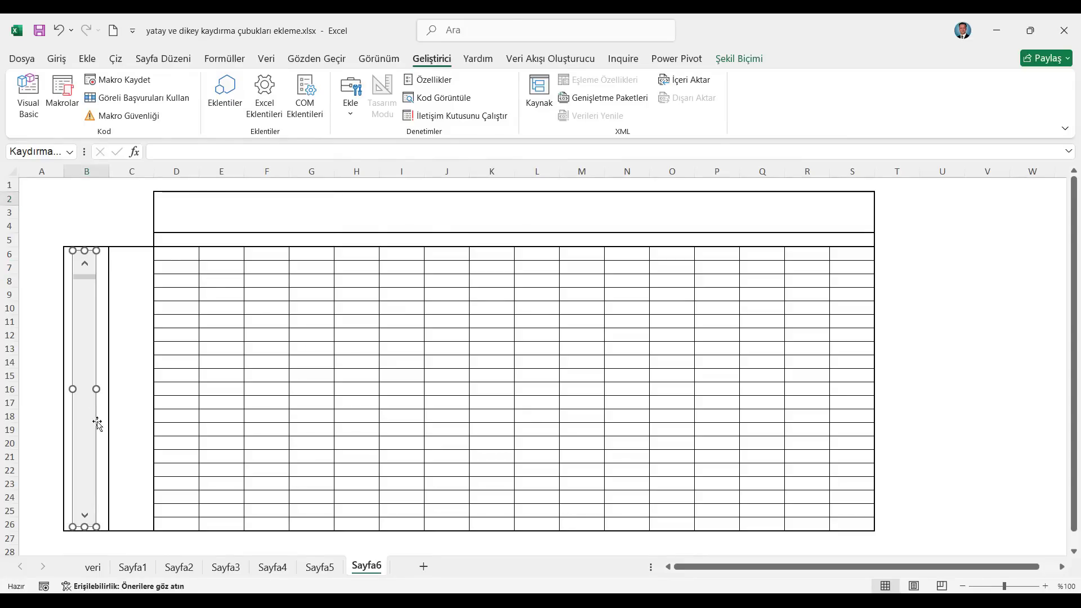
# - Set the vertical scroll bar's maximum value to 1975 and link it to cell $A$2
pyautogui.rightClick(85, 338)
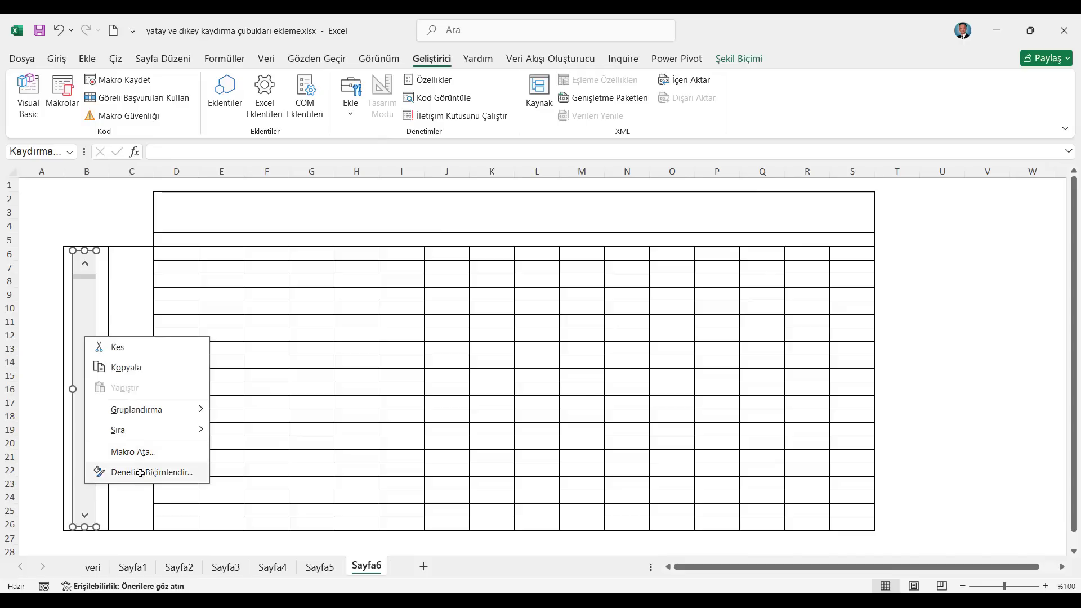
pyautogui.click(145, 472)
pyautogui.moveTo(665, 327); pyautogui.dragTo(624, 325)
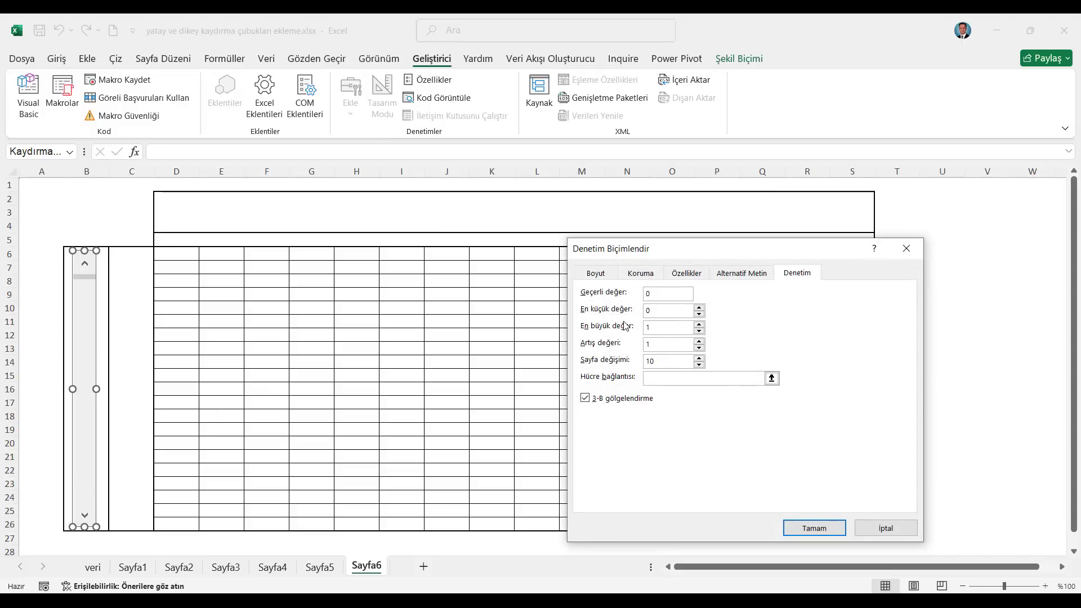
pyautogui.click(663, 378)
pyautogui.click(35, 202)
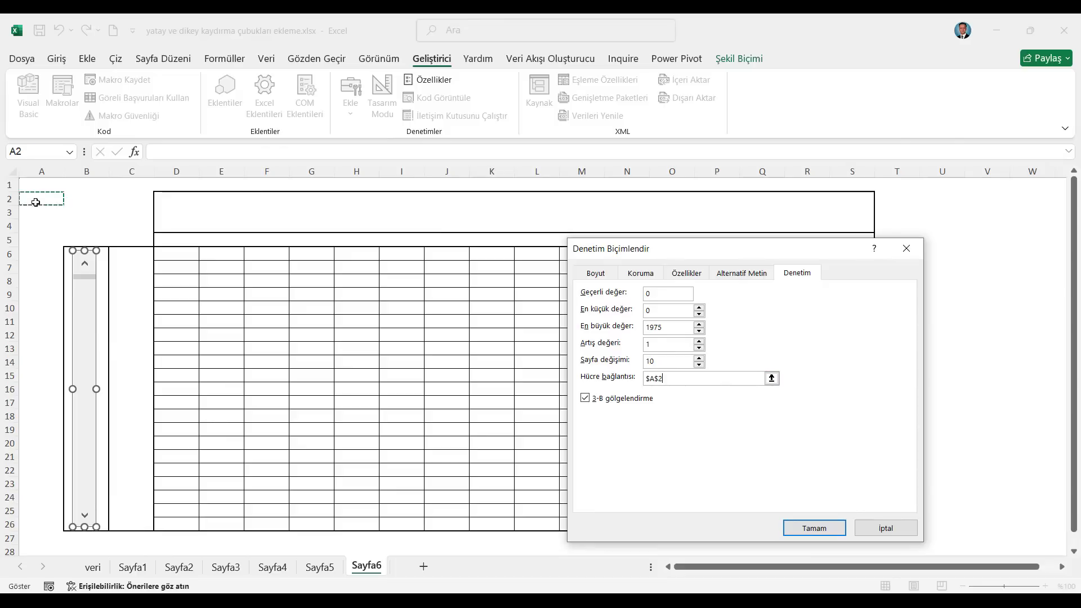
pyautogui.click(814, 527)
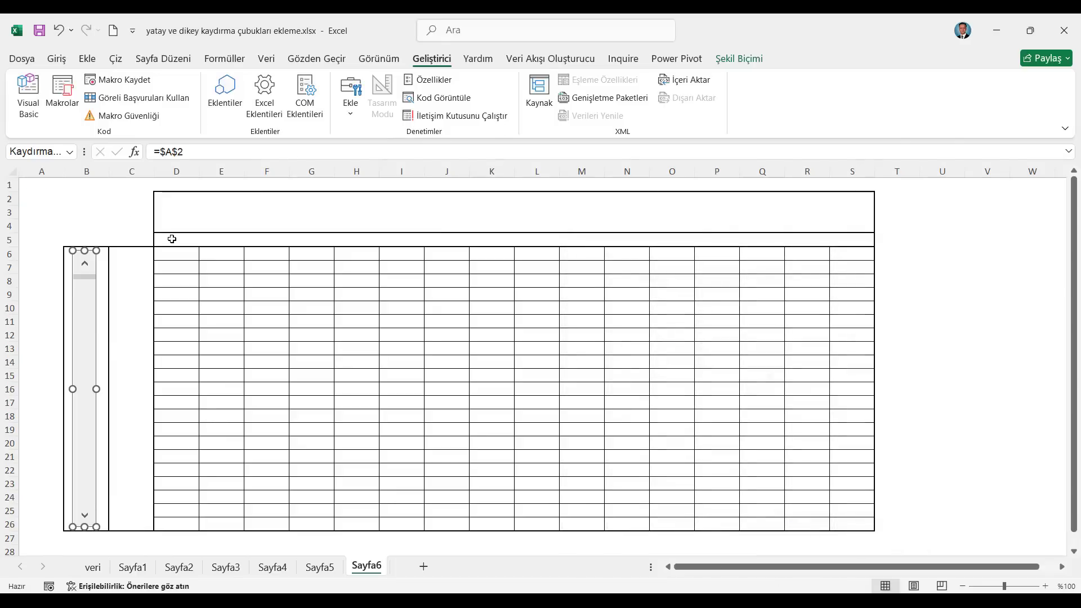
# - Enter the formula =KAYDIR(veri!A3;Sayfa6!$A$2;0) in cell C6 of Sayfa6
pyautogui.click(130, 259)
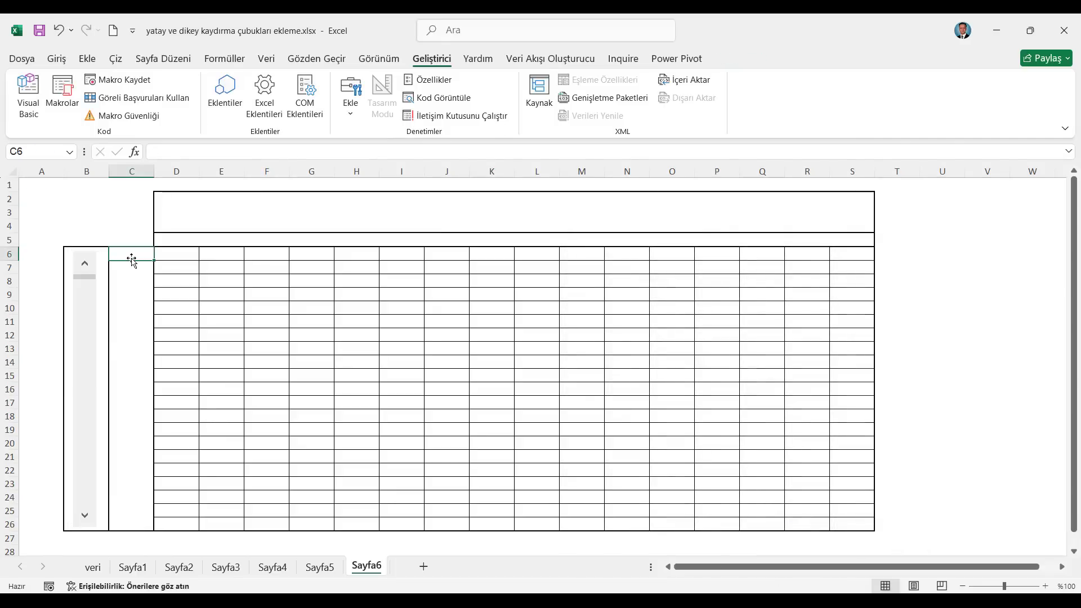
pyautogui.write('=kay')
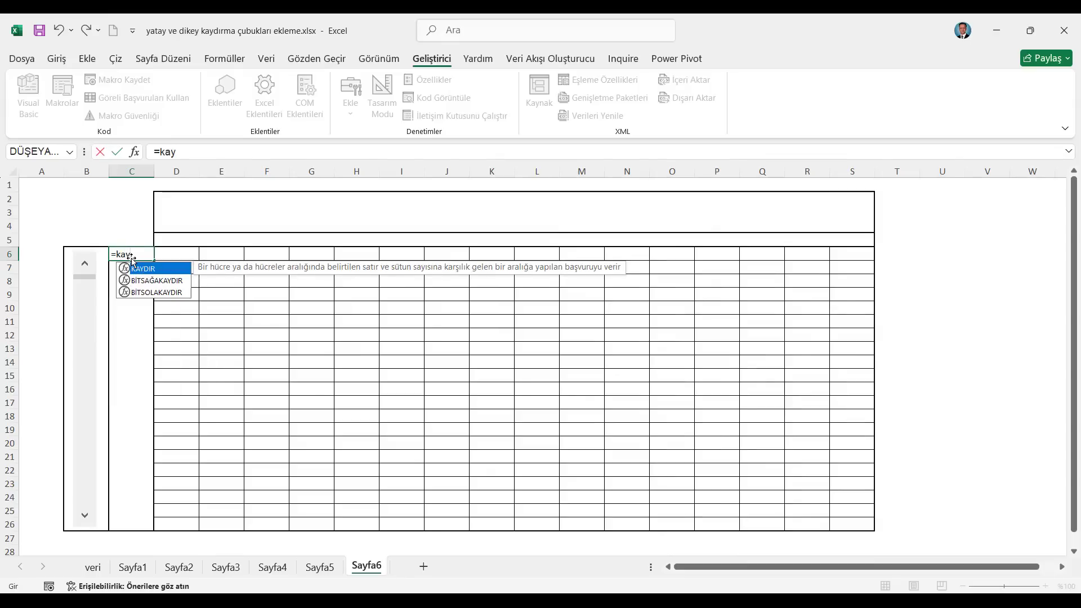
pyautogui.write('d')
pyautogui.press('Tab')
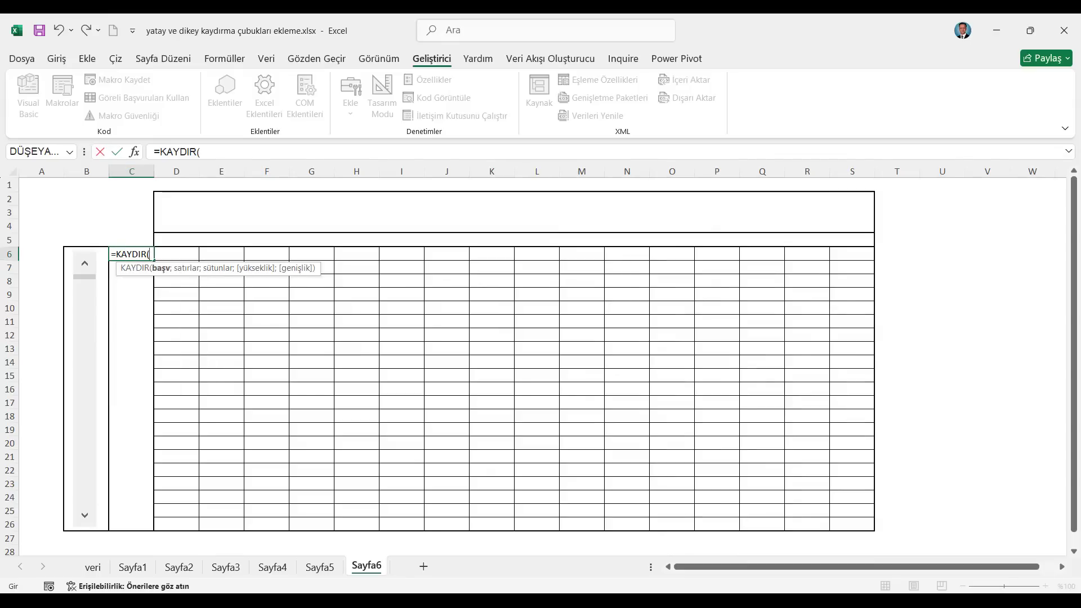
pyautogui.click(103, 570)
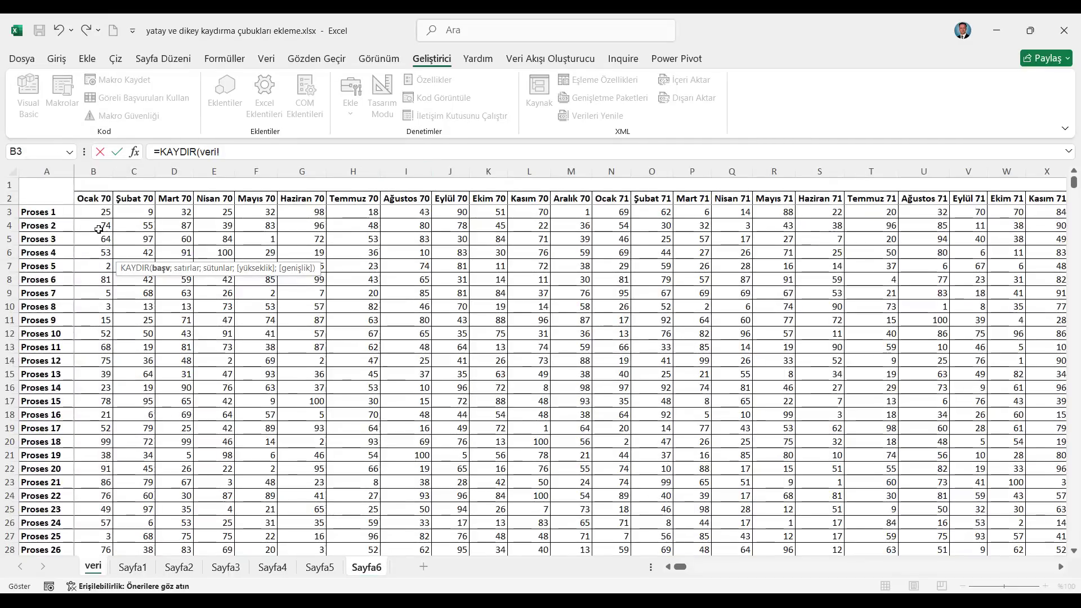
pyautogui.click(52, 212)
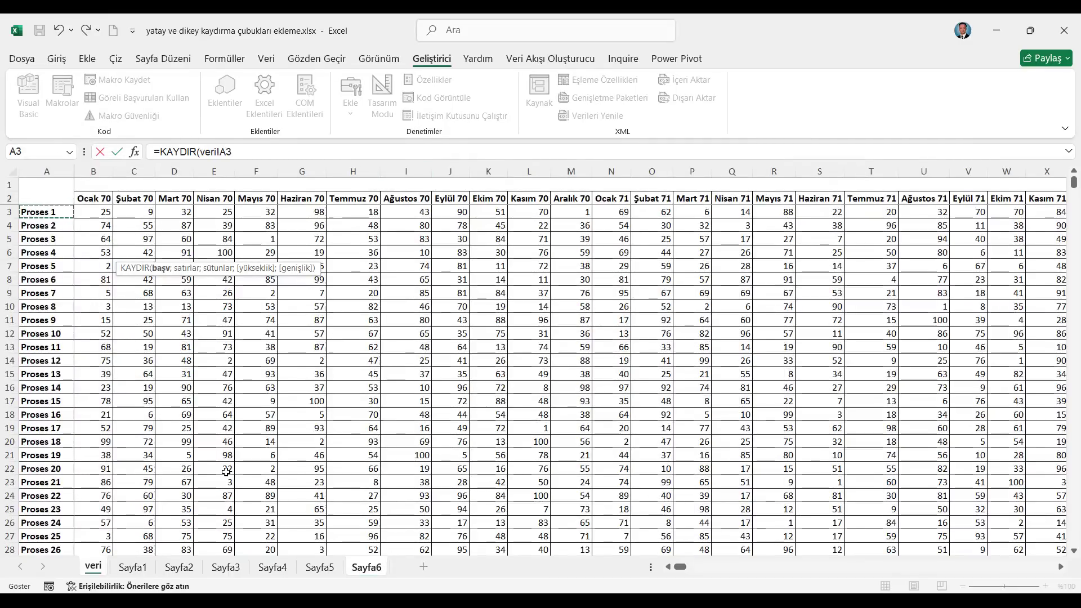
pyautogui.write(';')
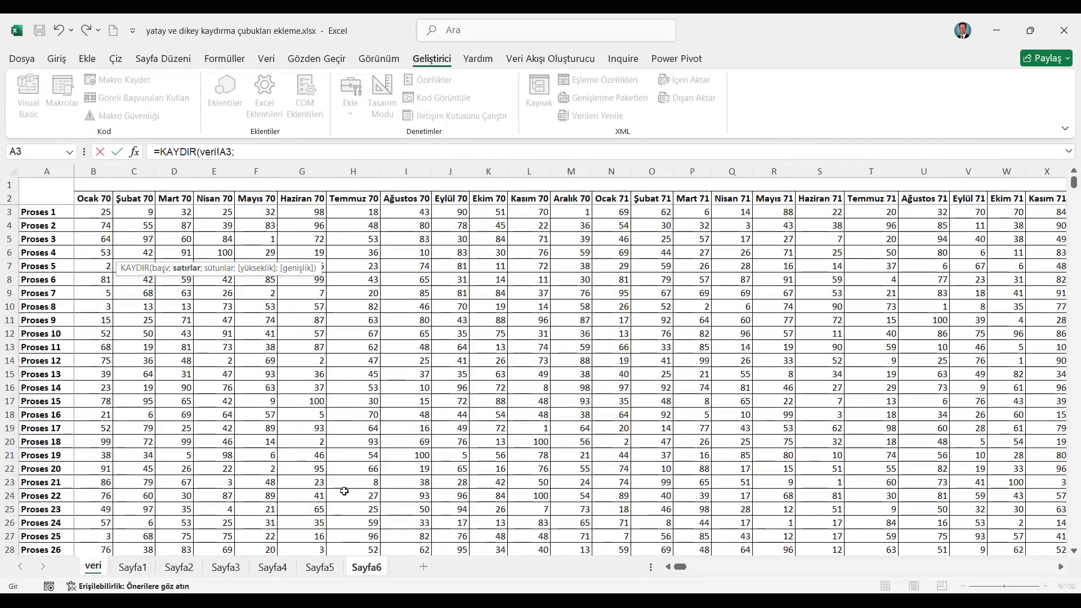
pyautogui.click(363, 569)
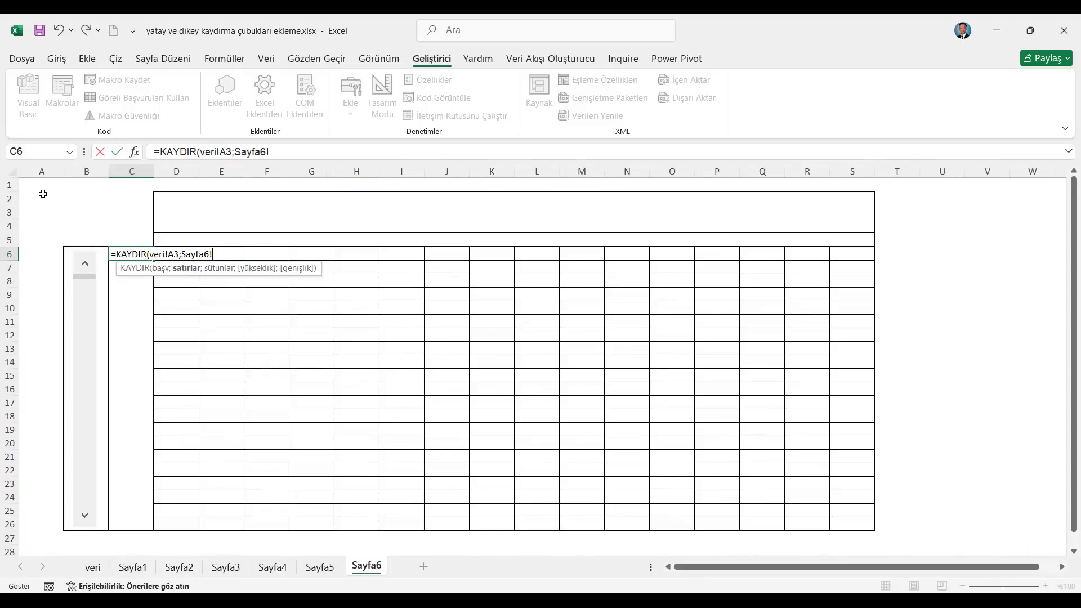
pyautogui.click(32, 201)
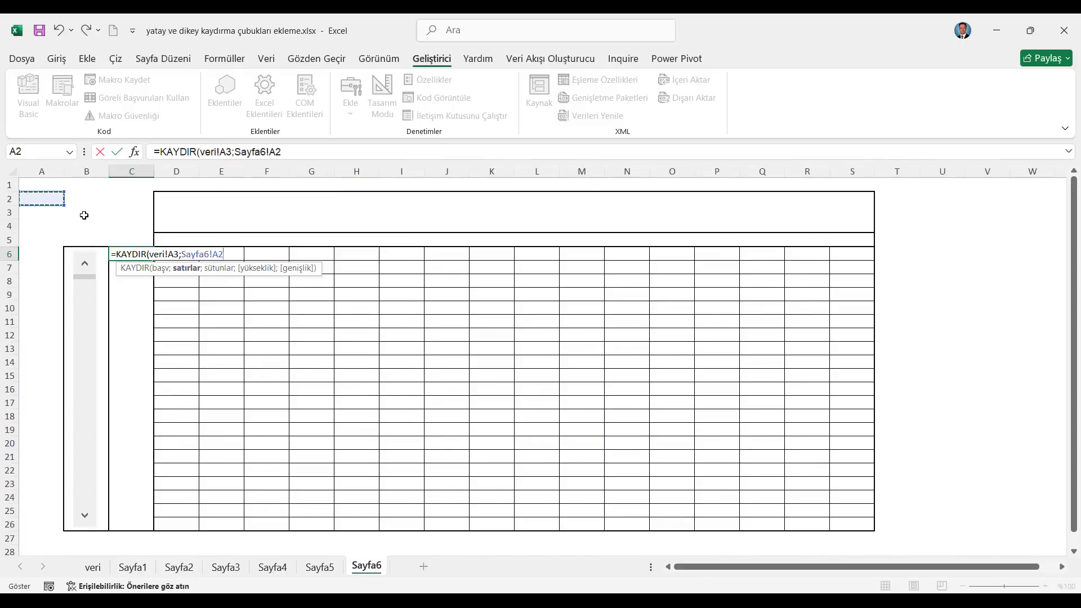
pyautogui.press('F4')
pyautogui.write(';')
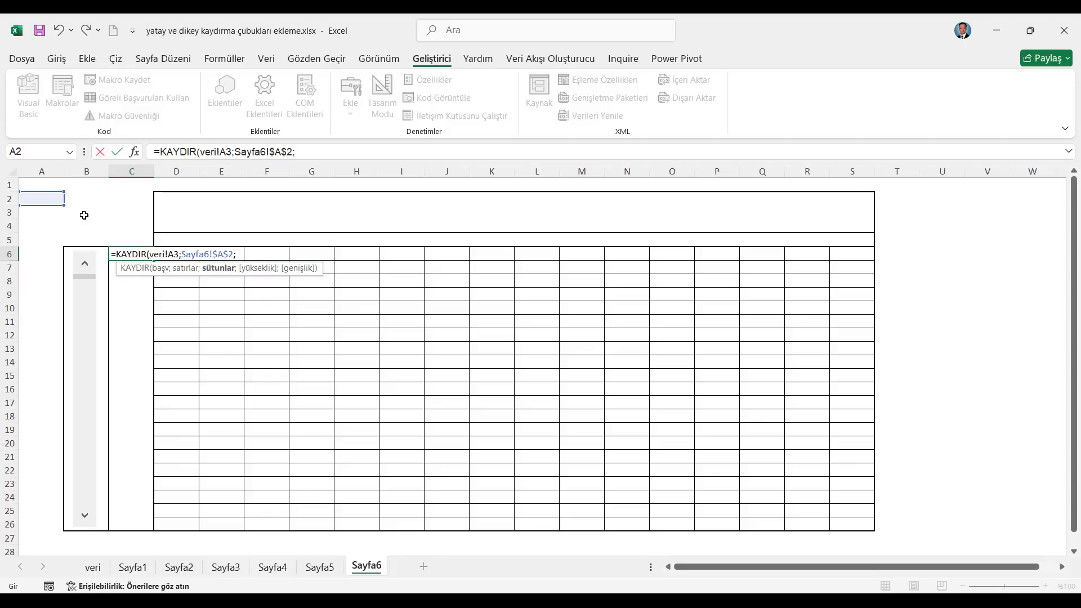
pyautogui.write('0)')
pyautogui.press('Return')
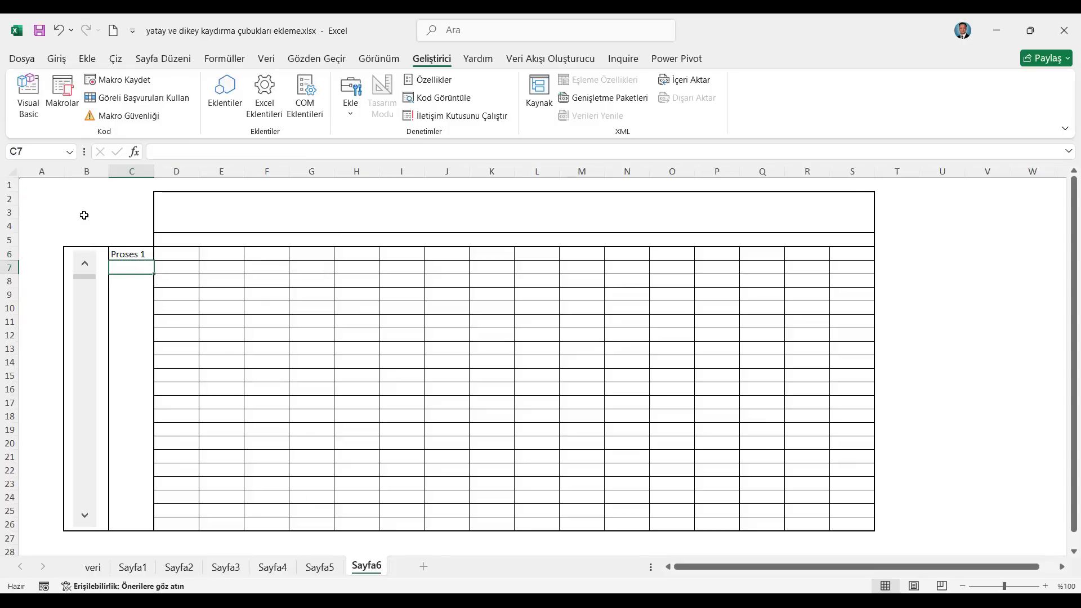
# - Advance the vertical scroll bar by two rows to test the C6 label formula
pyautogui.click(39, 194)
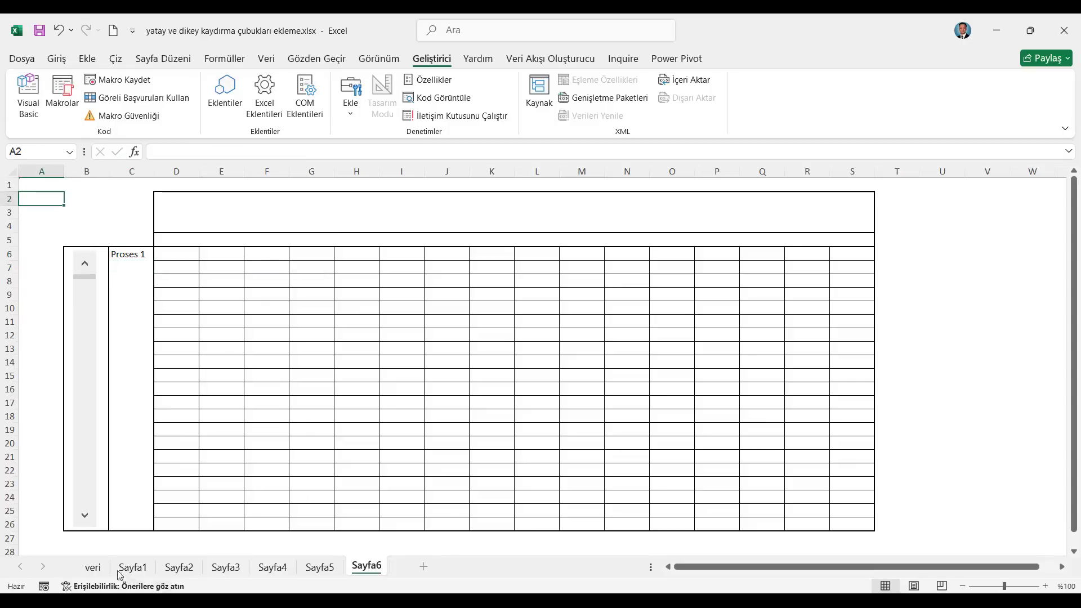
pyautogui.click(85, 517)
pyautogui.click(85, 517)
# - Fill the C6 formula down to C26, then border the range's bottom edge and add thin lines between its rows
pyautogui.click(147, 258)
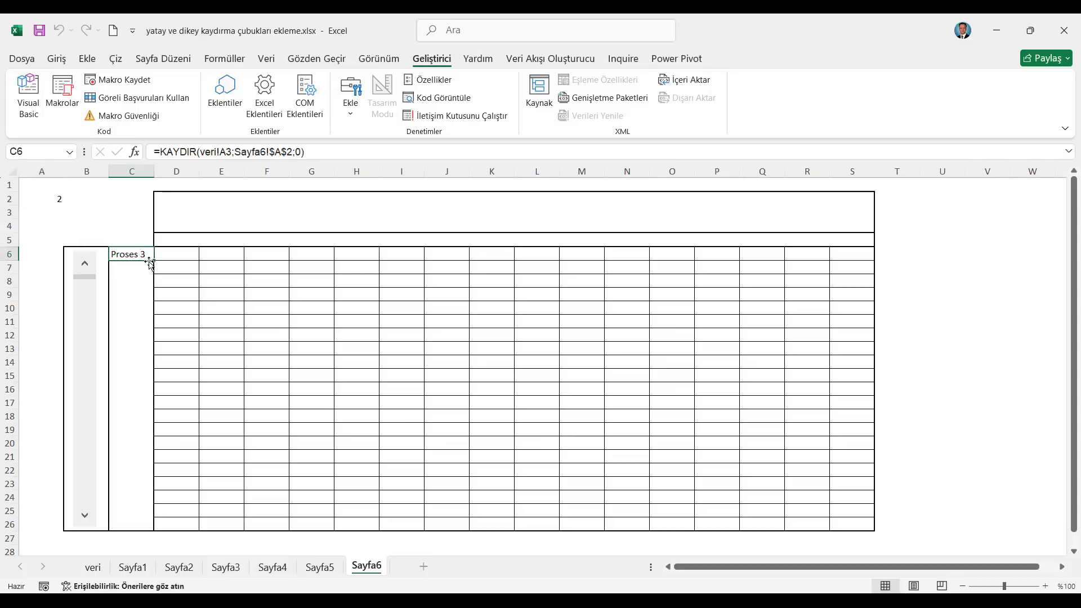
pyautogui.moveTo(153, 260); pyautogui.dragTo(145, 524)
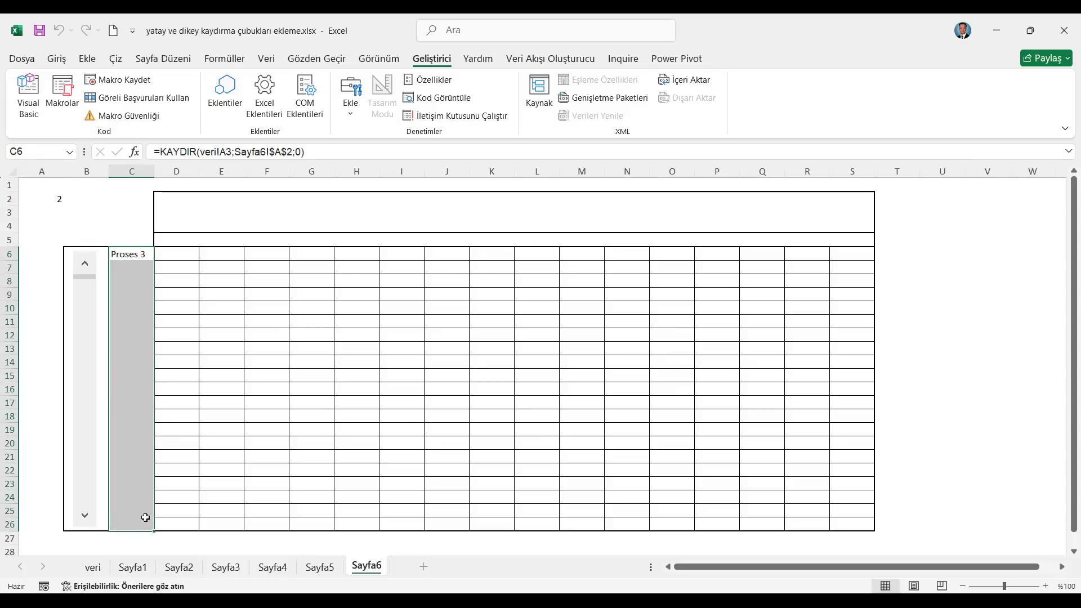
pyautogui.rightClick(125, 426)
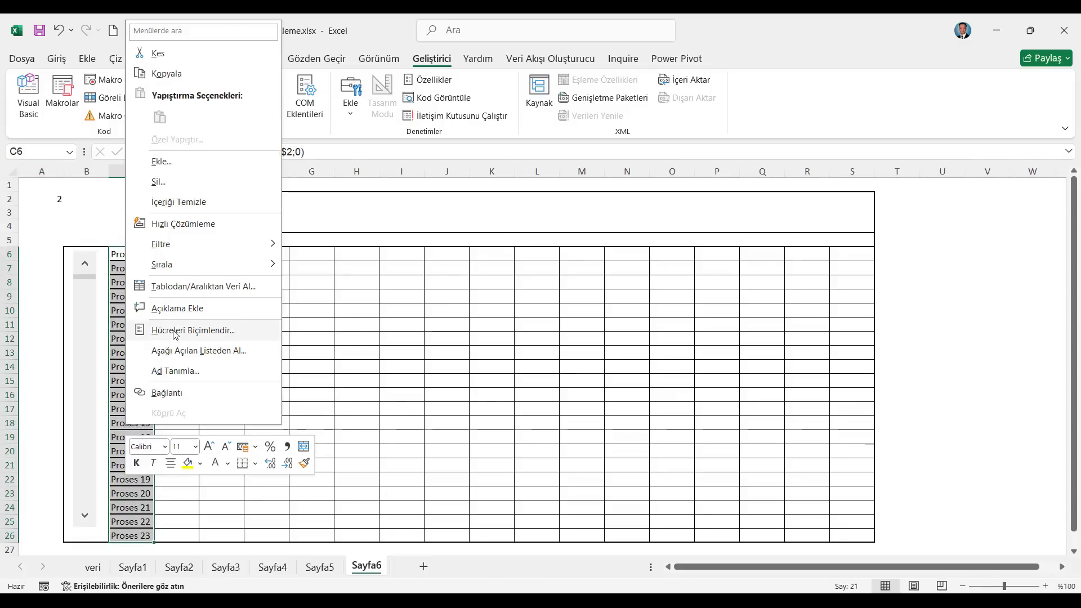
pyautogui.click(175, 335)
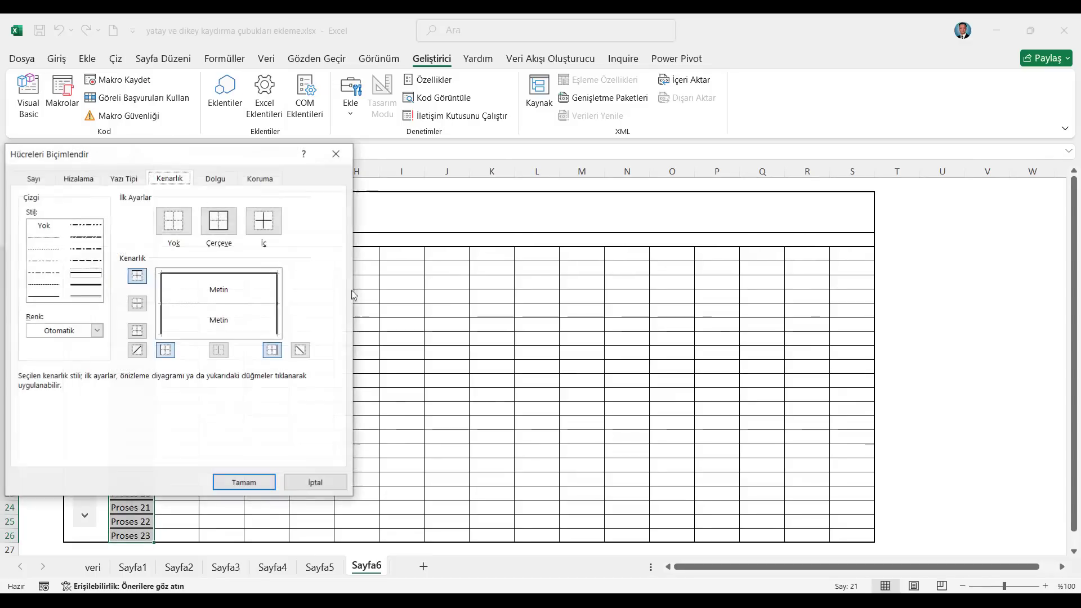
pyautogui.click(183, 335)
pyautogui.click(44, 297)
pyautogui.click(180, 304)
pyautogui.click(243, 482)
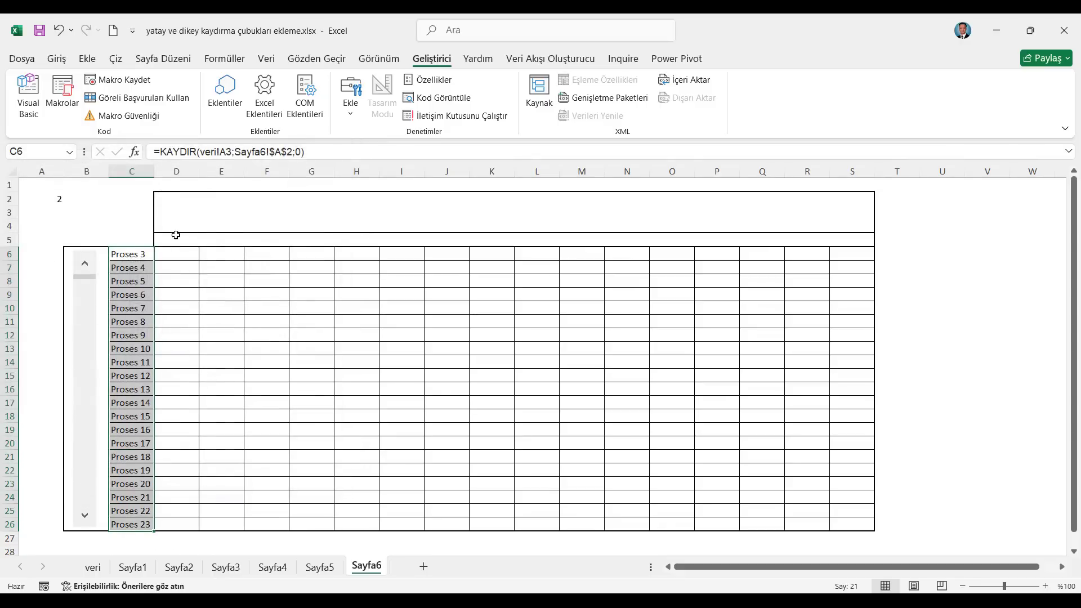
# - Insert a horizontal form-control scroll bar across D2:S4, above the table's header row
pyautogui.click(172, 208)
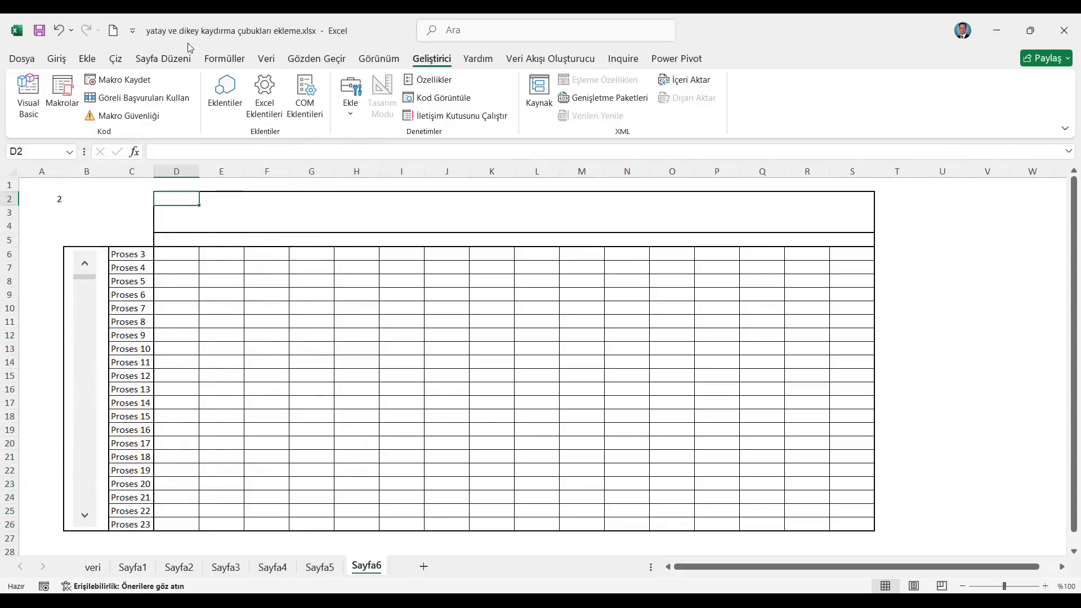
pyautogui.click(348, 113)
pyautogui.click(380, 175)
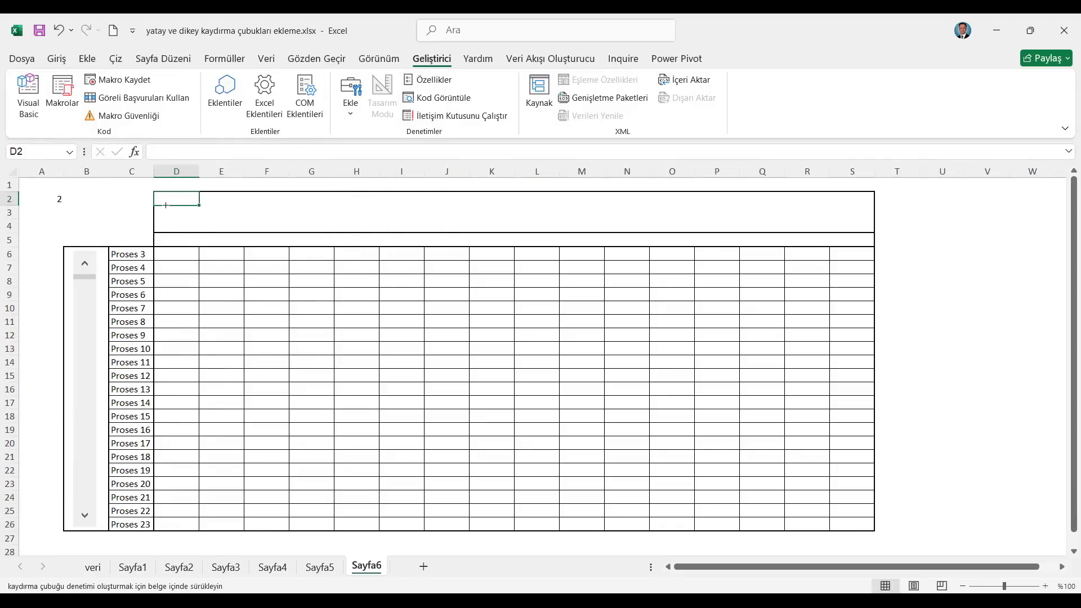
pyautogui.moveTo(153, 202); pyautogui.dragTo(869, 226)
pyautogui.moveTo(586, 214); pyautogui.dragTo(554, 210)
# - Set the horizontal scroll bar's maximum value to 644 and link it to cell $B$1
pyautogui.rightClick(554, 212)
pyautogui.click(619, 347)
pyautogui.moveTo(667, 330); pyautogui.dragTo(636, 330)
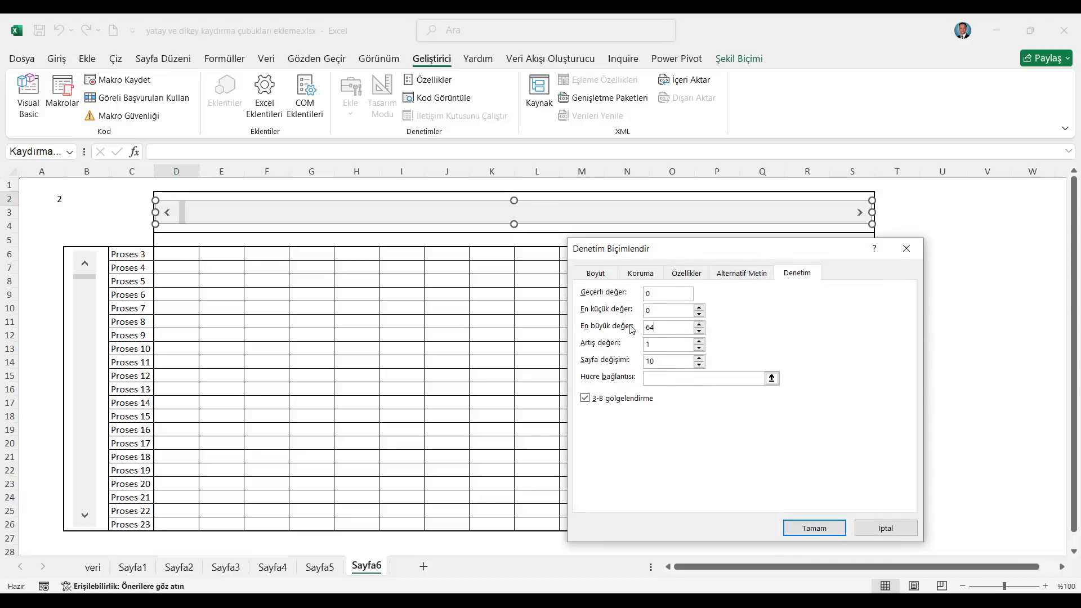
pyautogui.click(671, 378)
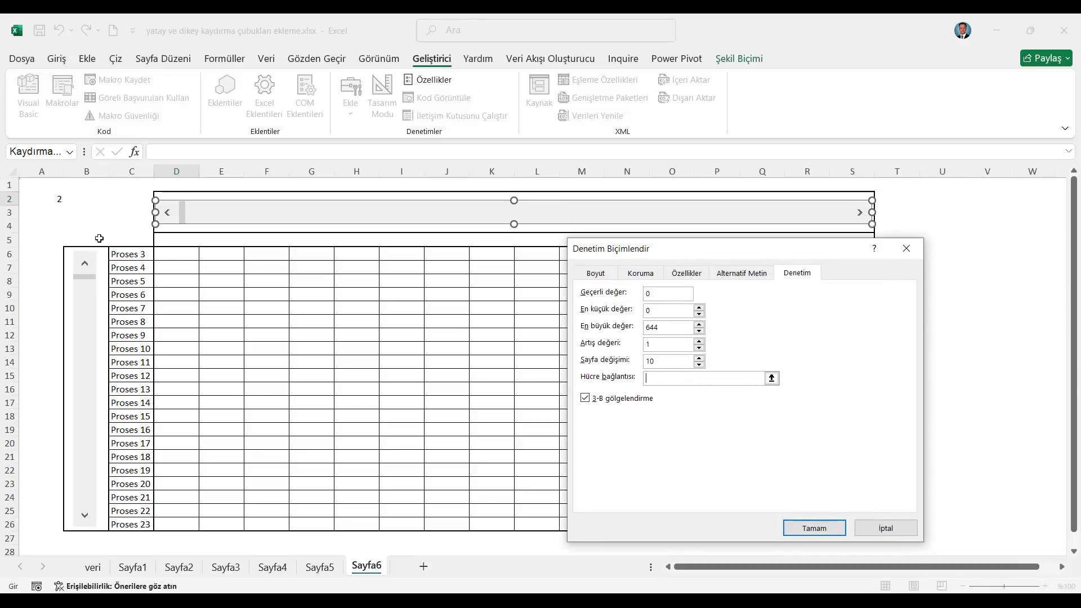
pyautogui.click(90, 185)
pyautogui.click(814, 527)
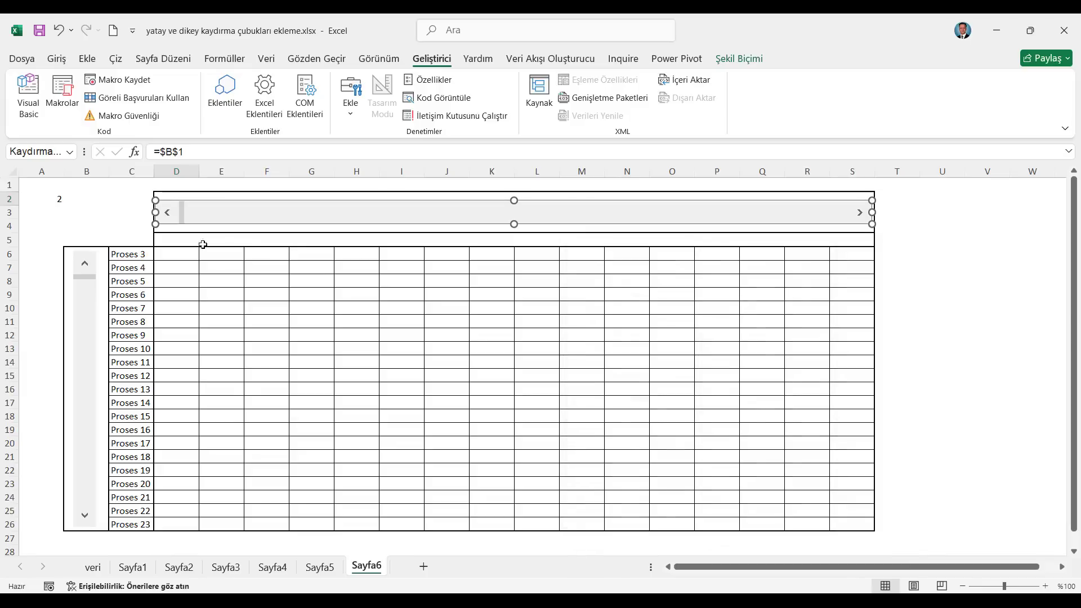
# - Enter the formula =KAYDIR(veri!B2;0;Sayfa6!$B$1) in cell D5 of Sayfa6
pyautogui.click(182, 241)
pyautogui.write('=kaydı')
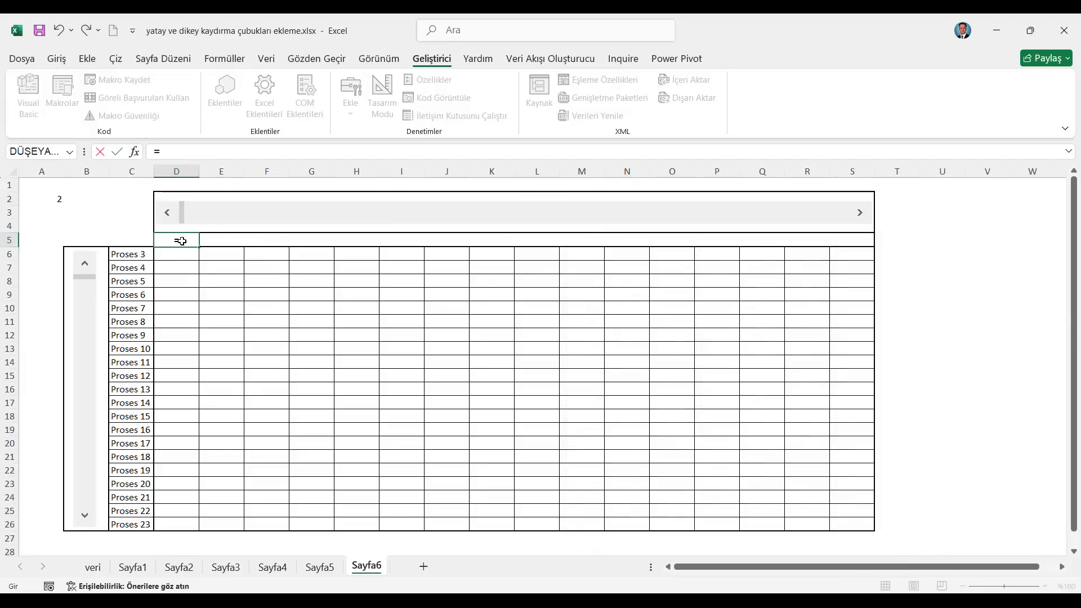
pyautogui.press('Tab')
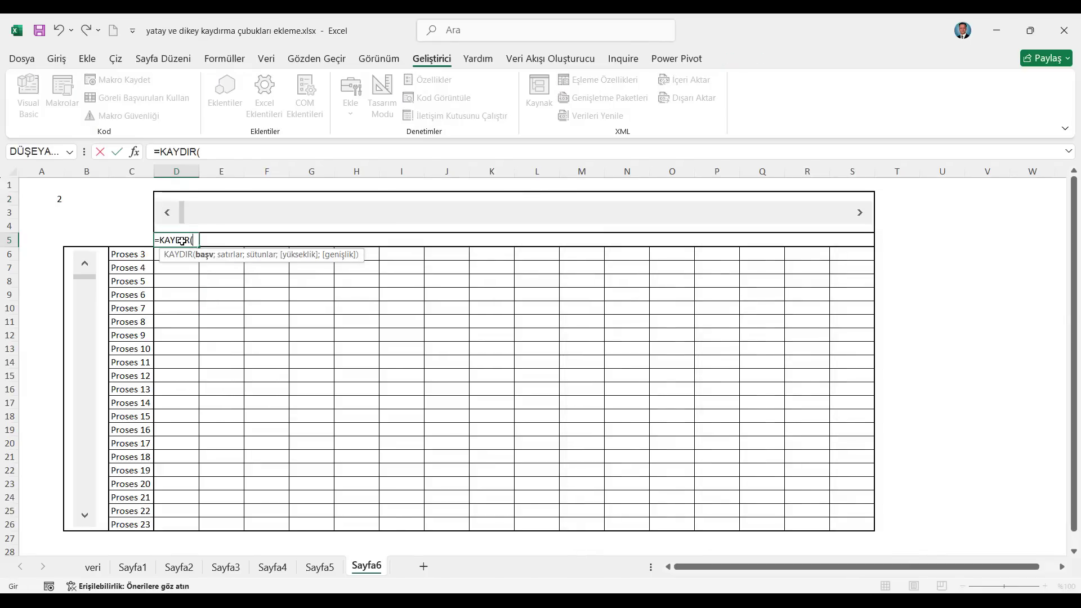
pyautogui.click(93, 566)
pyautogui.click(97, 201)
pyautogui.write(';')
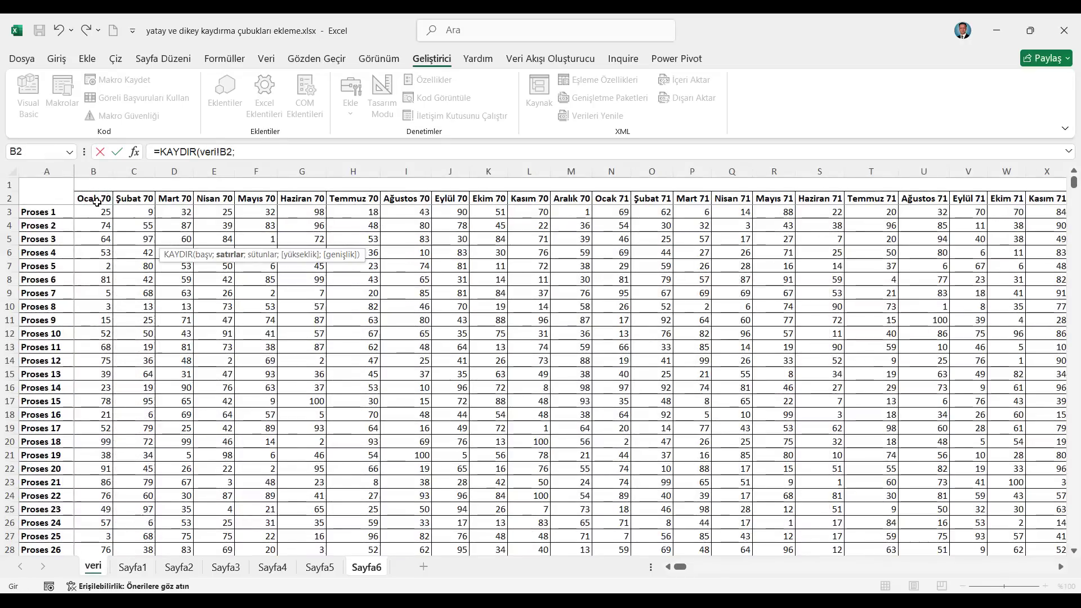
pyautogui.write('0;')
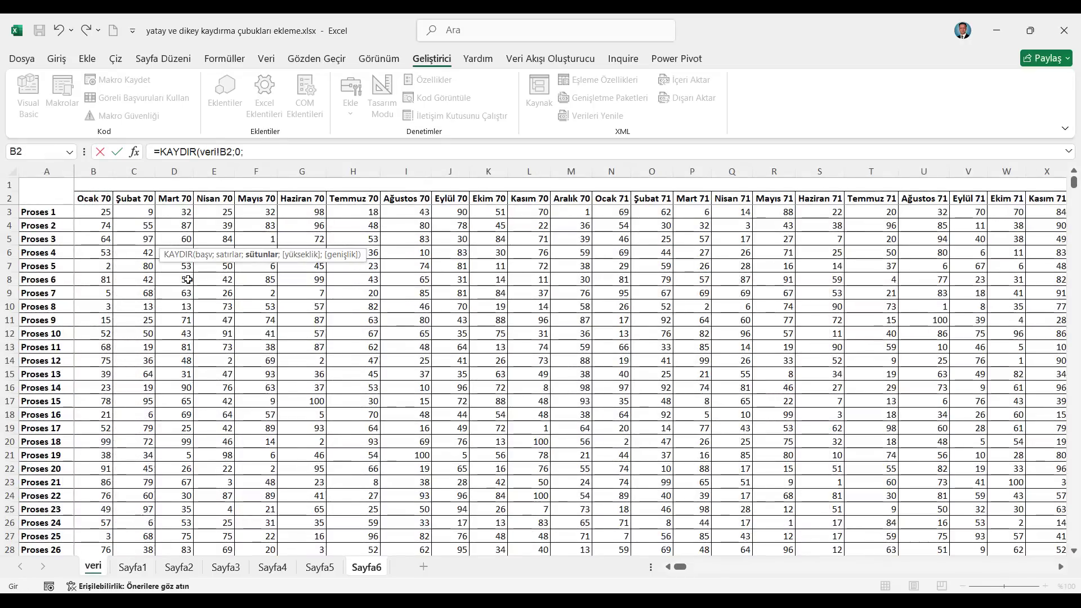
pyautogui.click(369, 569)
pyautogui.click(89, 186)
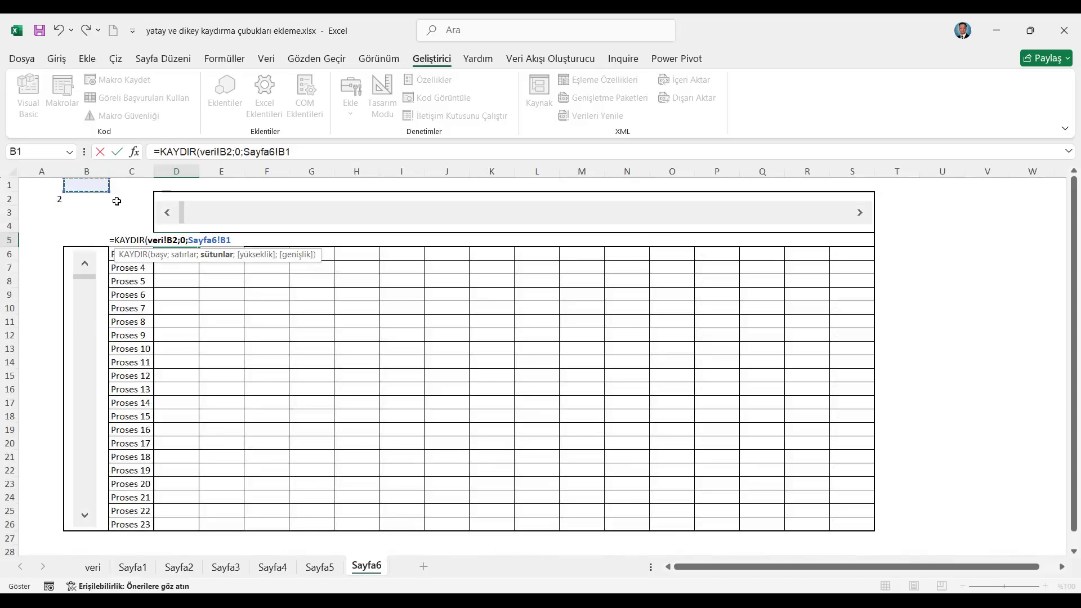
pyautogui.press('F4')
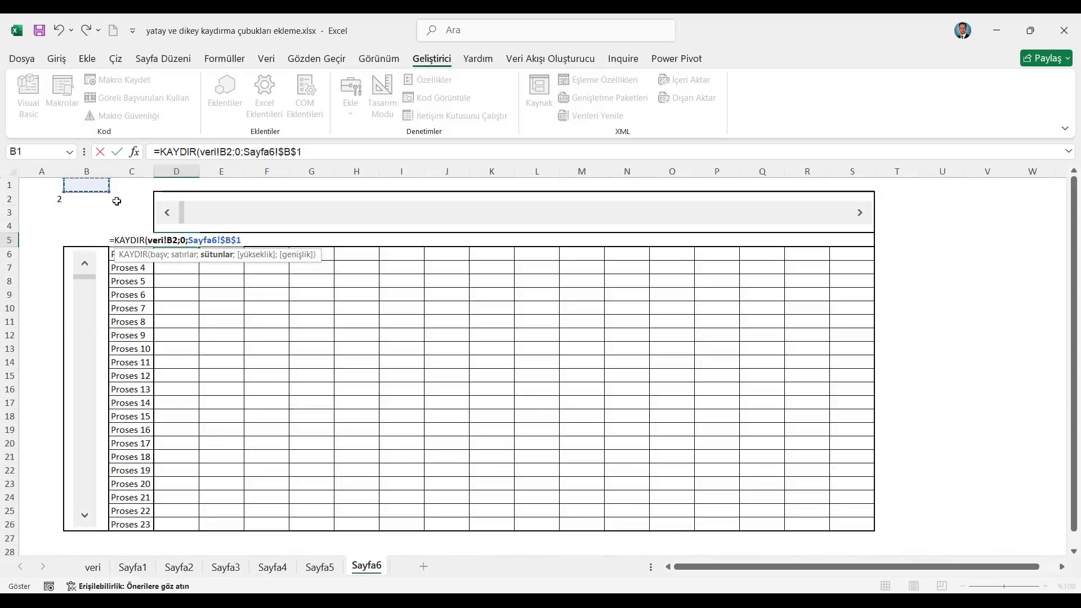
pyautogui.write(')')
pyautogui.press('Return')
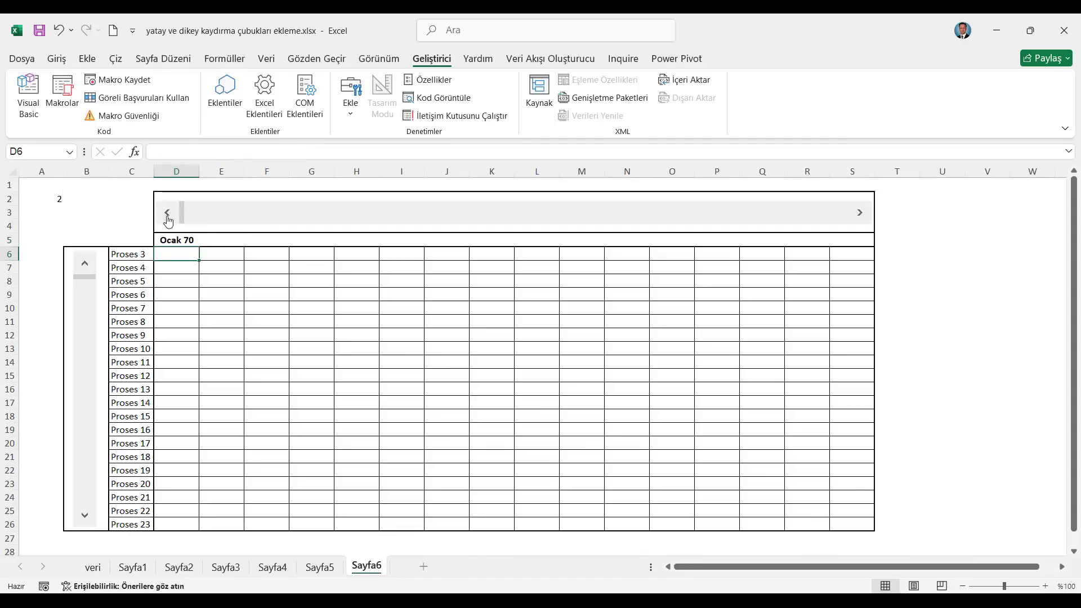
# - Fill the D5 formula across to S5, then border the range's outer end and add thin lines between its cells
pyautogui.click(172, 239)
pyautogui.moveTo(199, 246); pyautogui.dragTo(858, 242)
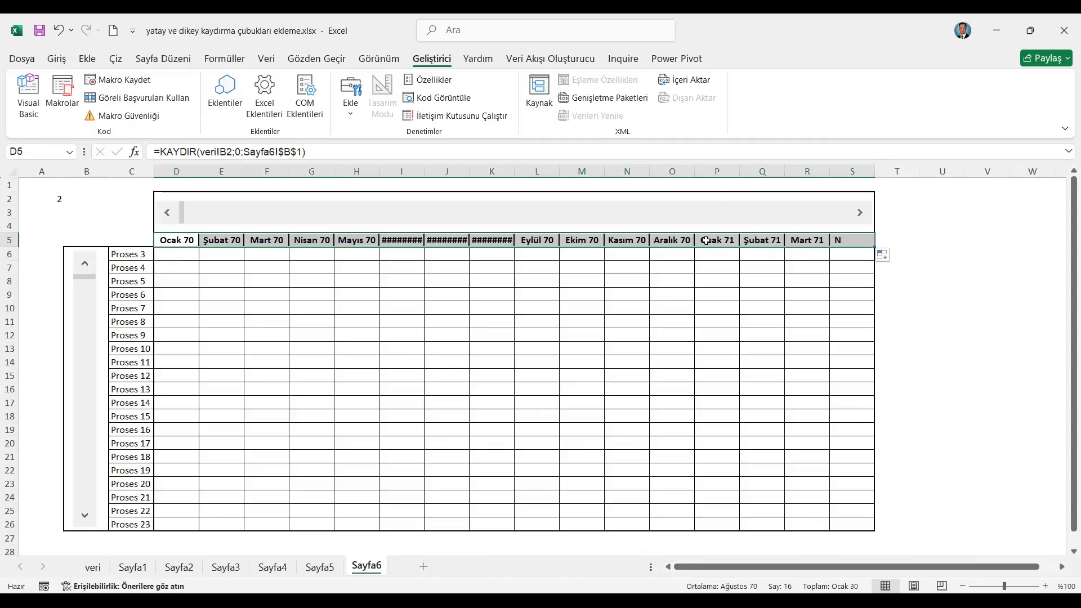
pyautogui.rightClick(706, 240)
pyautogui.click(744, 495)
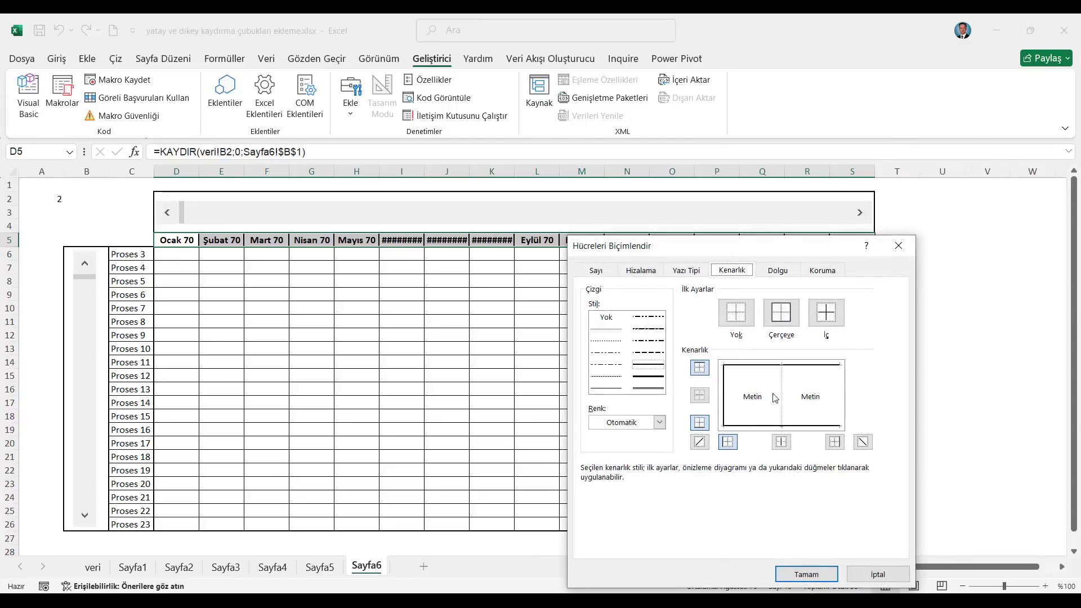
pyautogui.click(837, 401)
pyautogui.click(610, 389)
pyautogui.click(782, 397)
pyautogui.click(806, 573)
# - Make the process labels in C6:C26 bold
pyautogui.moveTo(137, 256); pyautogui.dragTo(146, 530)
pyautogui.click(56, 59)
pyautogui.click(98, 107)
# - Widen columns D through S equally until the longest month names fit in row 5
pyautogui.moveTo(176, 172); pyautogui.dragTo(851, 172)
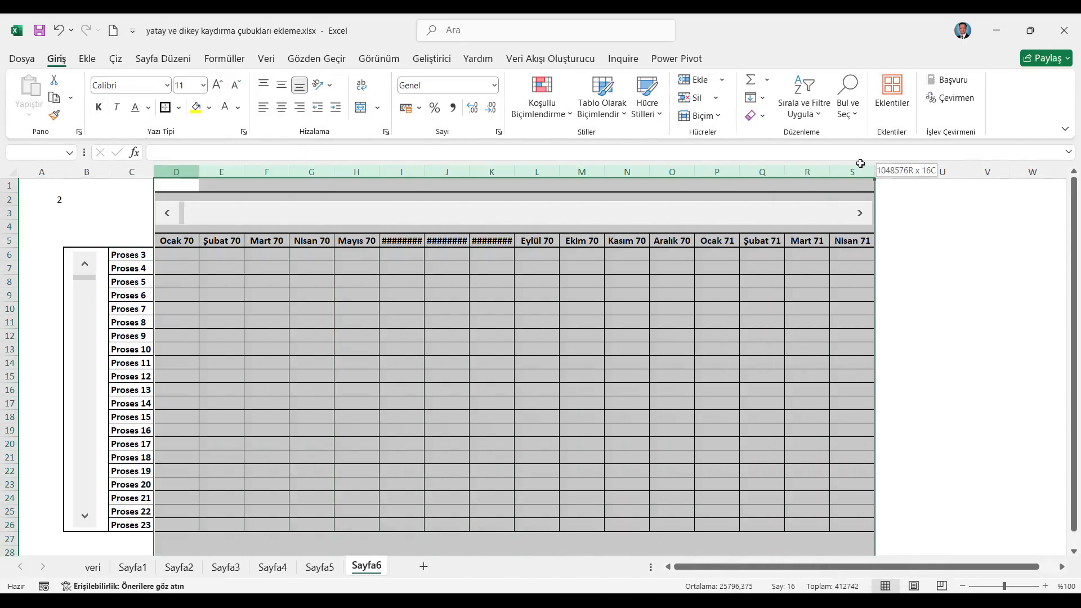
pyautogui.moveTo(423, 171); pyautogui.dragTo(428, 171)
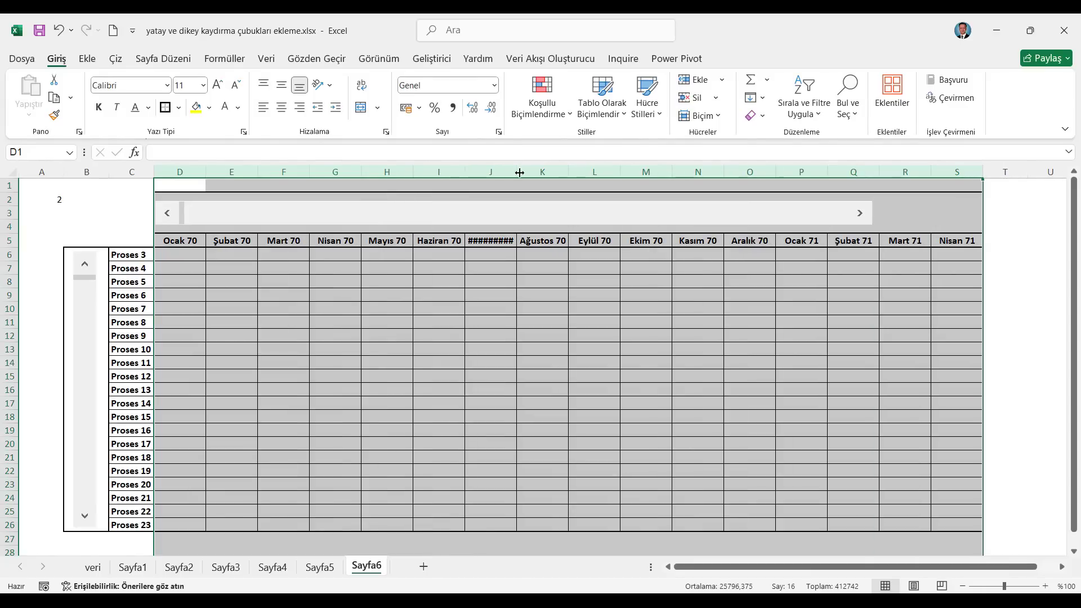
pyautogui.moveTo(510, 167); pyautogui.dragTo(518, 167)
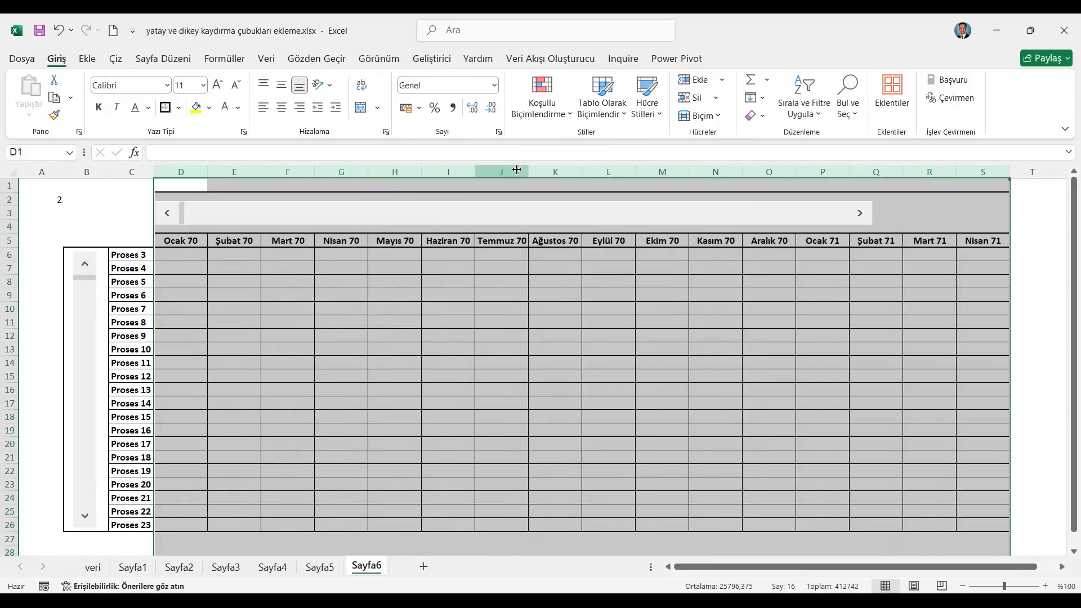
pyautogui.click(517, 242)
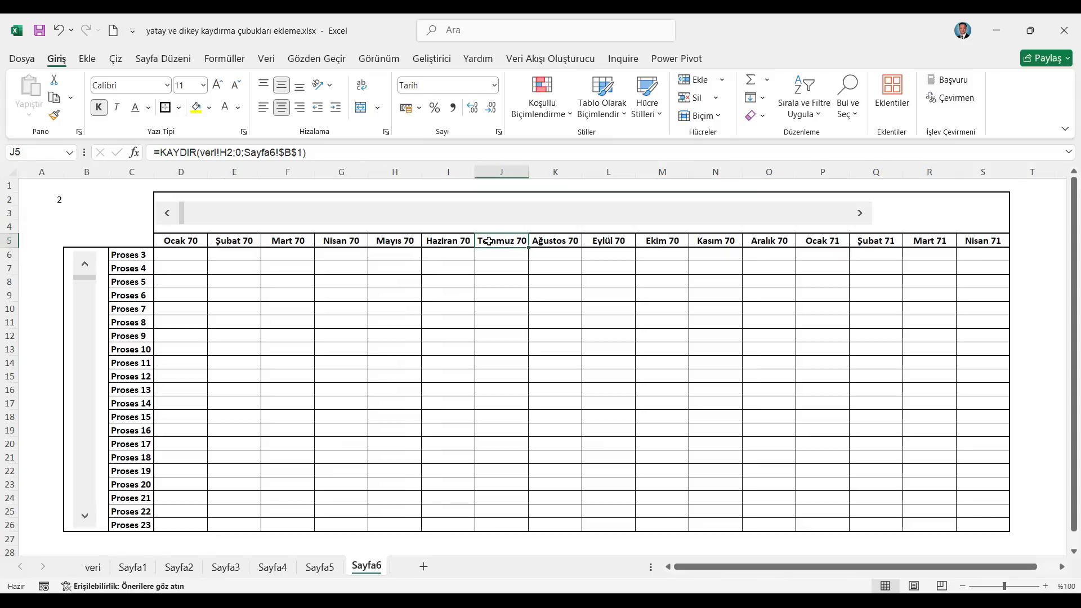
# - Shorten the horizontal scroll bar so that it ends near the edge of column O, spanning the twelve months in D5:O5
pyautogui.moveTo(187, 242); pyautogui.dragTo(787, 241)
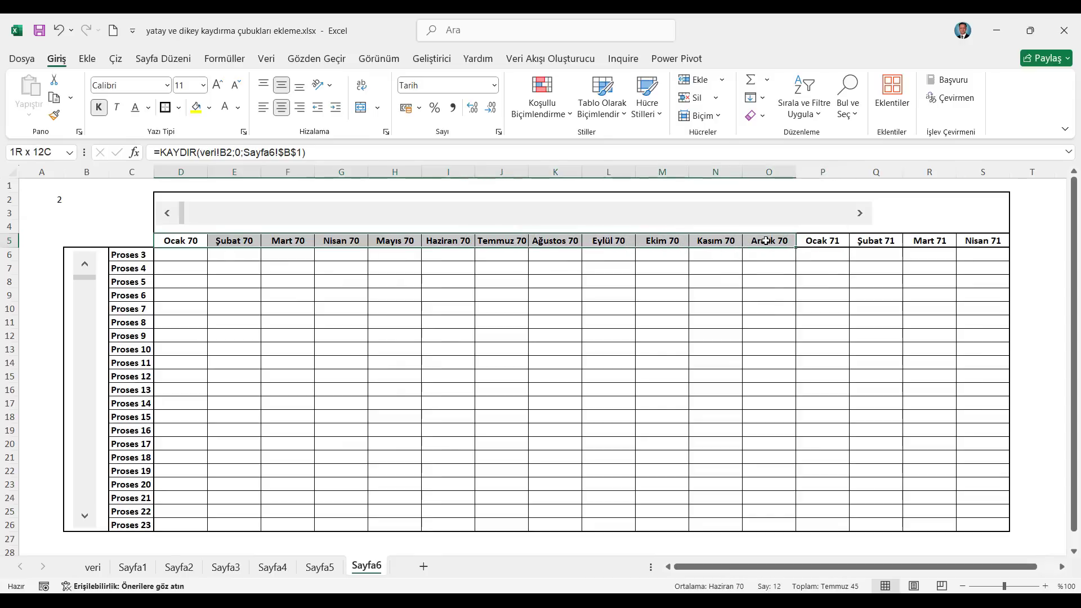
pyautogui.click(785, 218)
pyautogui.click(787, 218)
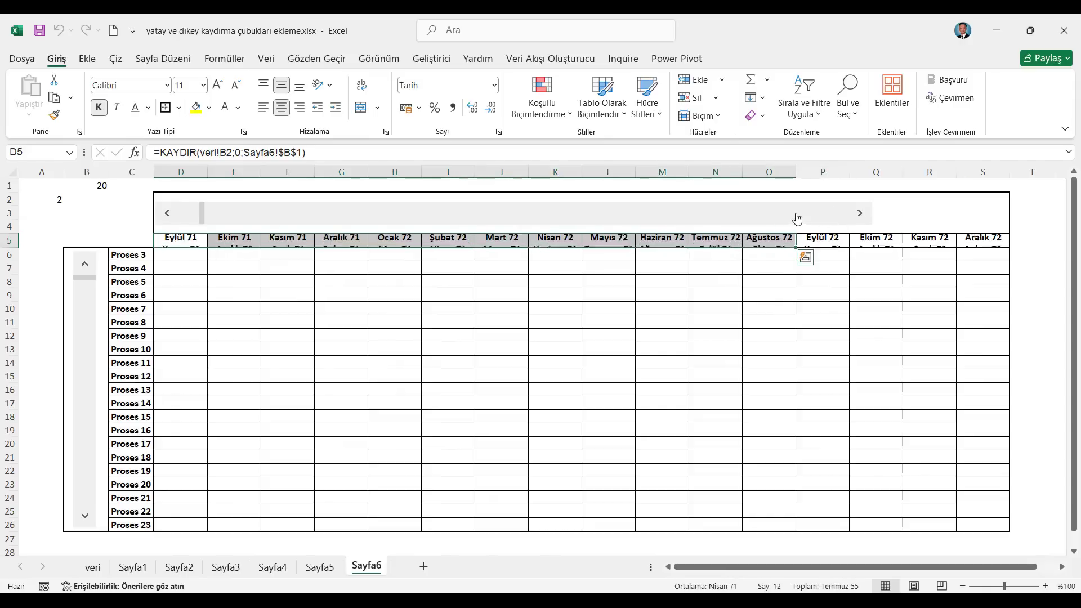
pyautogui.rightClick(797, 216)
pyautogui.press('Escape')
pyautogui.moveTo(872, 213)
pyautogui.mouseDown()
pyautogui.moveTo(755, 210)
pyautogui.moveTo(815, 210)
pyautogui.moveTo(804, 212)
pyautogui.mouseUp()
# - Delete columns P through S so that only the twelve month columns D to O remain
pyautogui.moveTo(194, 240); pyautogui.dragTo(775, 241)
pyautogui.moveTo(822, 172); pyautogui.dragTo(974, 175)
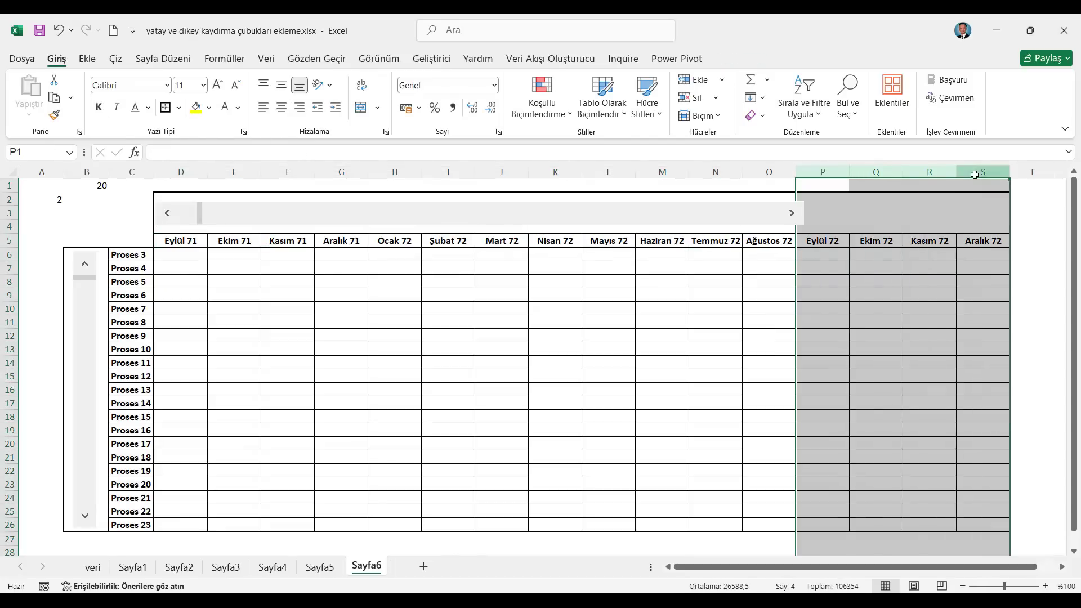
pyautogui.rightClick(974, 175)
pyautogui.click(847, 336)
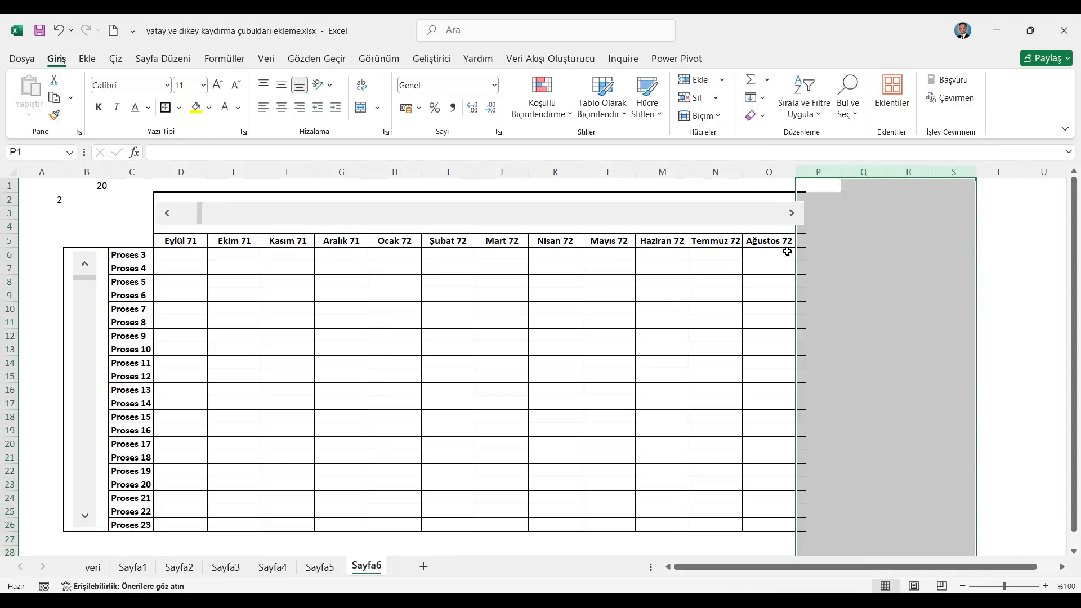
# - Shorten the horizontal scroll bar slightly so that it ends just inside column O
pyautogui.click(740, 217)
pyautogui.rightClick(763, 212)
pyautogui.press('Escape')
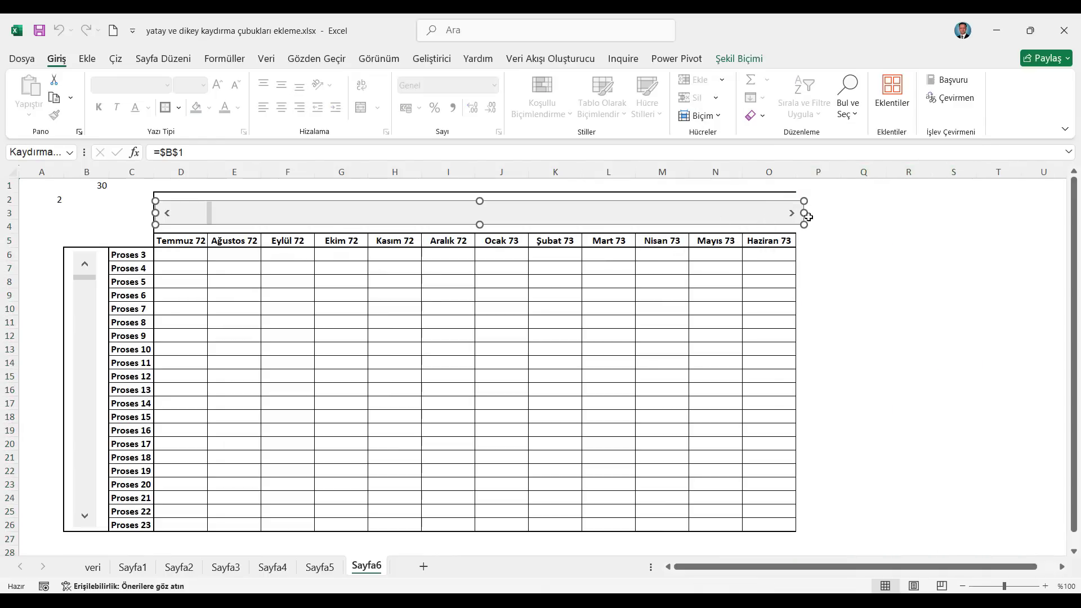
pyautogui.moveTo(805, 213); pyautogui.dragTo(791, 214)
# - Apply a thick outside border around the range D2:O26
pyautogui.moveTo(783, 523); pyautogui.dragTo(164, 200)
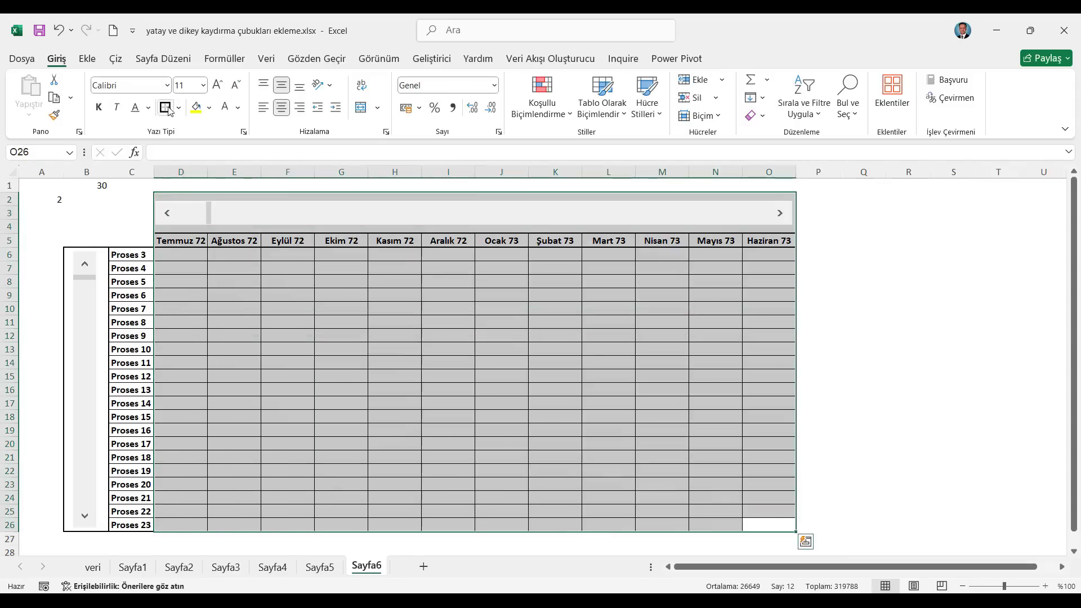
pyautogui.click(356, 218)
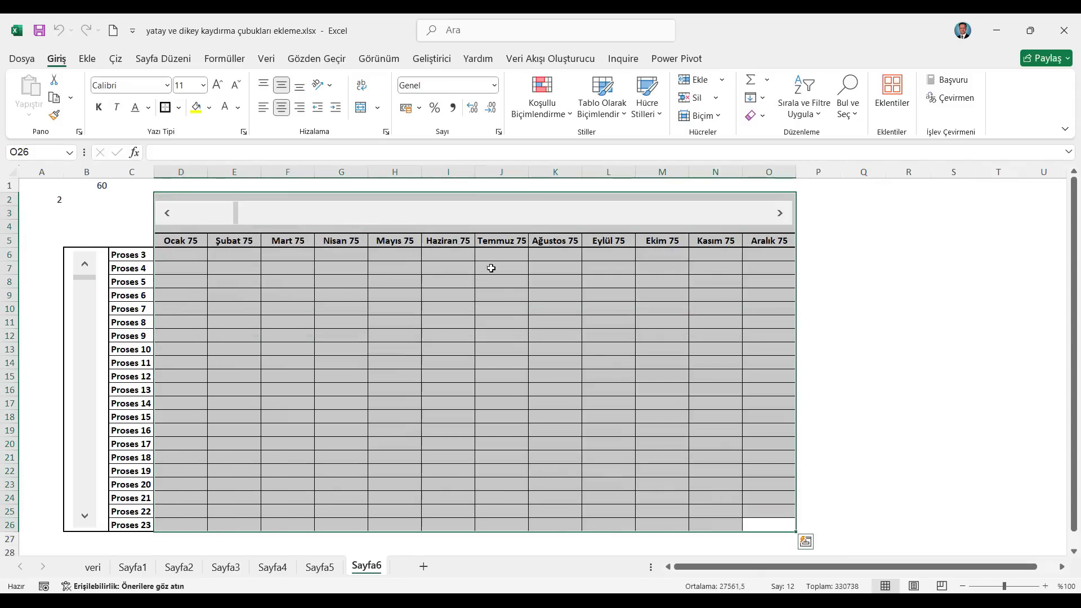
pyautogui.click(491, 269)
# - Nudge the horizontal scroll bar slightly so that it sits centred inside the frame above the months
pyautogui.click(499, 216)
pyautogui.rightClick(500, 215)
pyautogui.press('Escape')
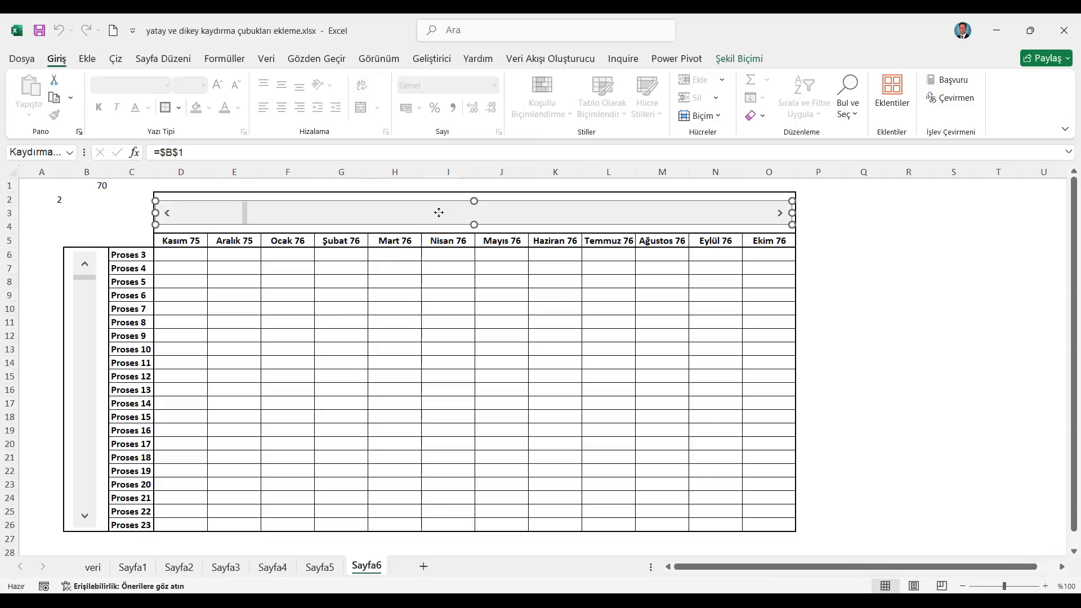
pyautogui.press('Escape')
pyautogui.click(439, 213)
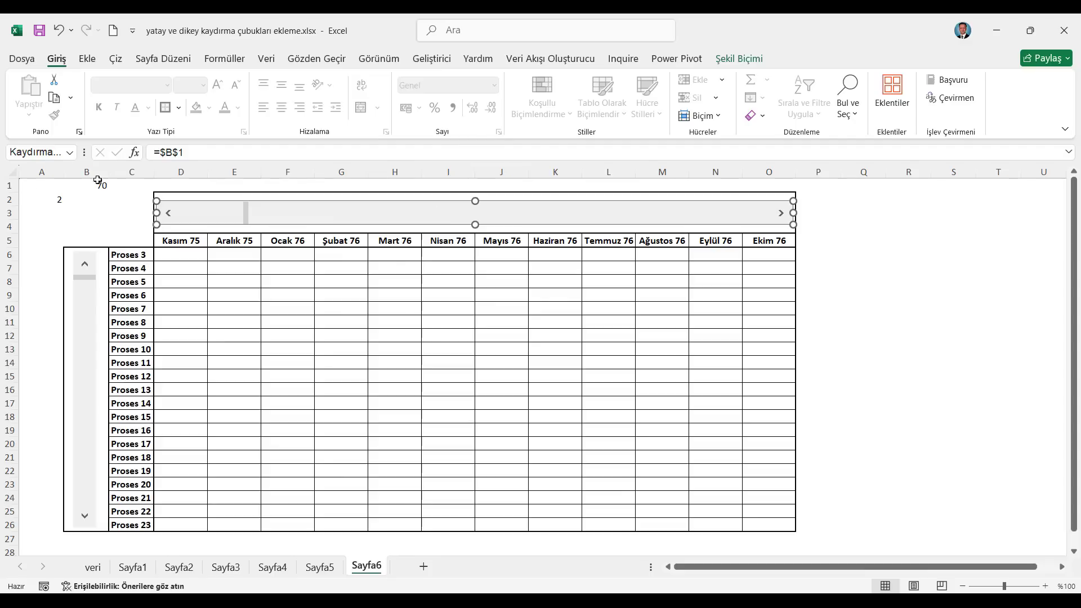
pyautogui.moveTo(36, 187); pyautogui.dragTo(96, 198)
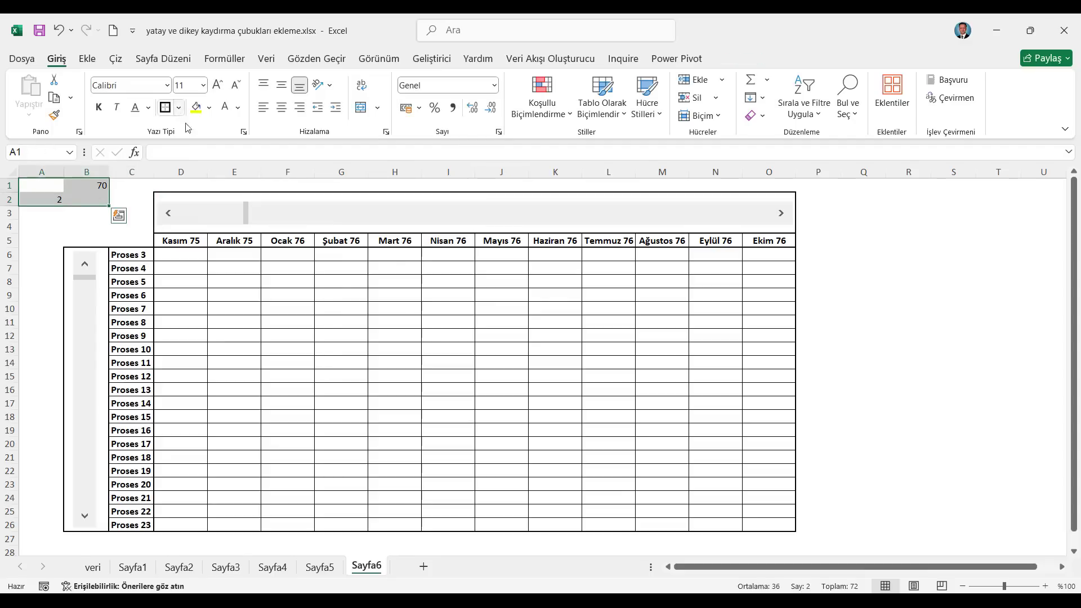
pyautogui.click(45, 189)
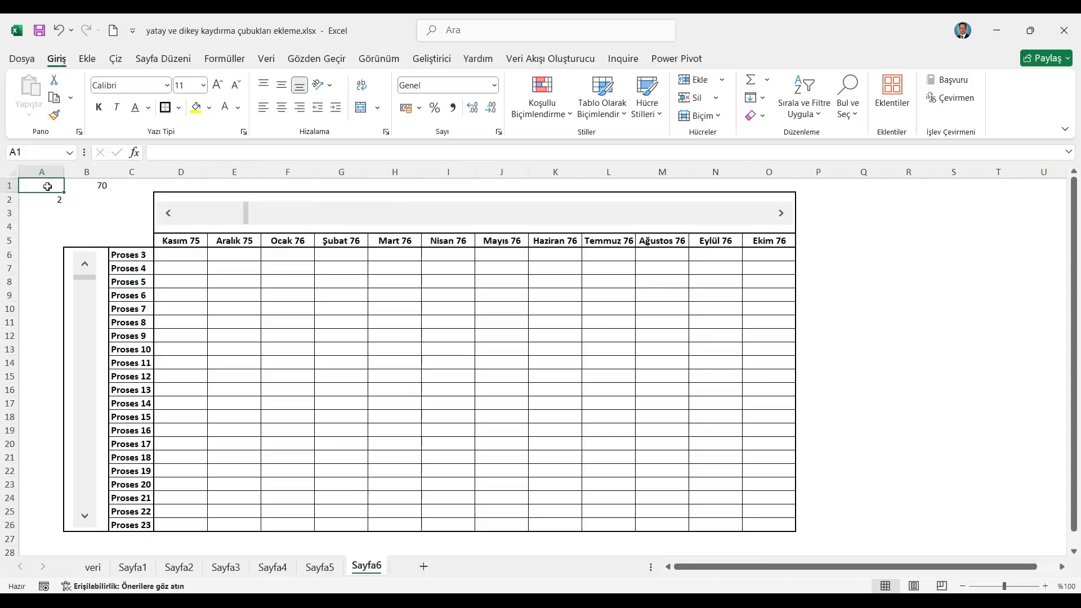
# - Enter the formula =KAYDIR(veri!B3;Sayfa6!$A$2;Sayfa6!$B$1) in cell D6 of Sayfa6
pyautogui.click(193, 256)
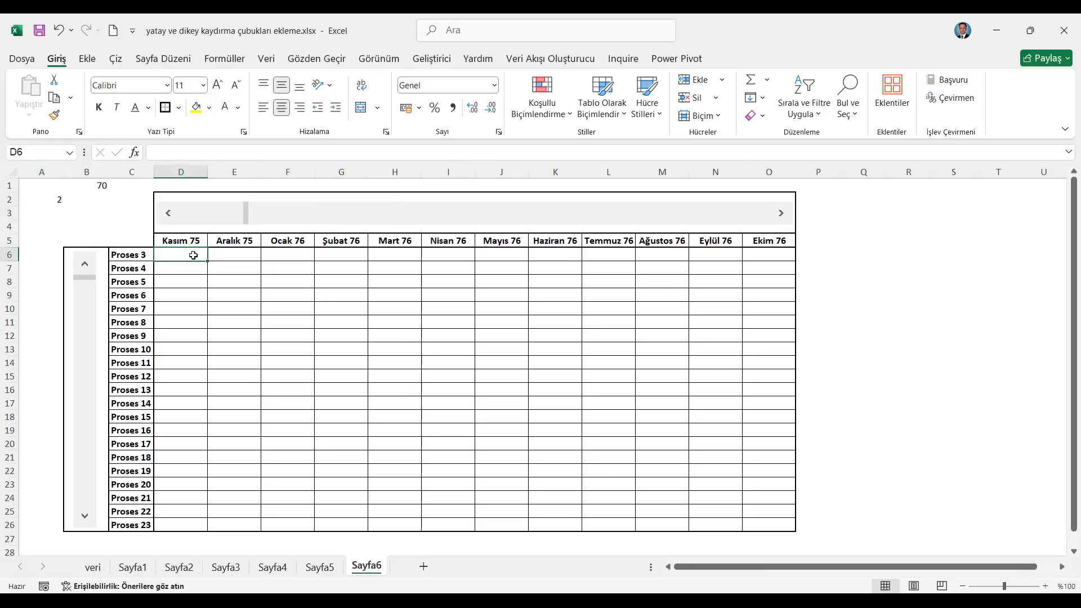
pyautogui.write('=KAYDIR(')
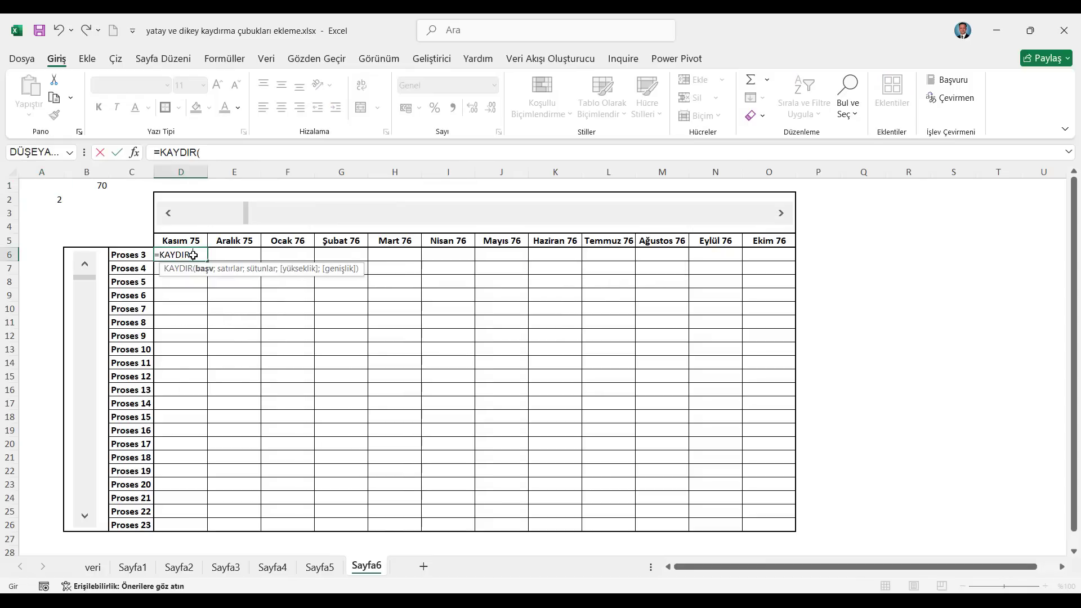
pyautogui.click(92, 567)
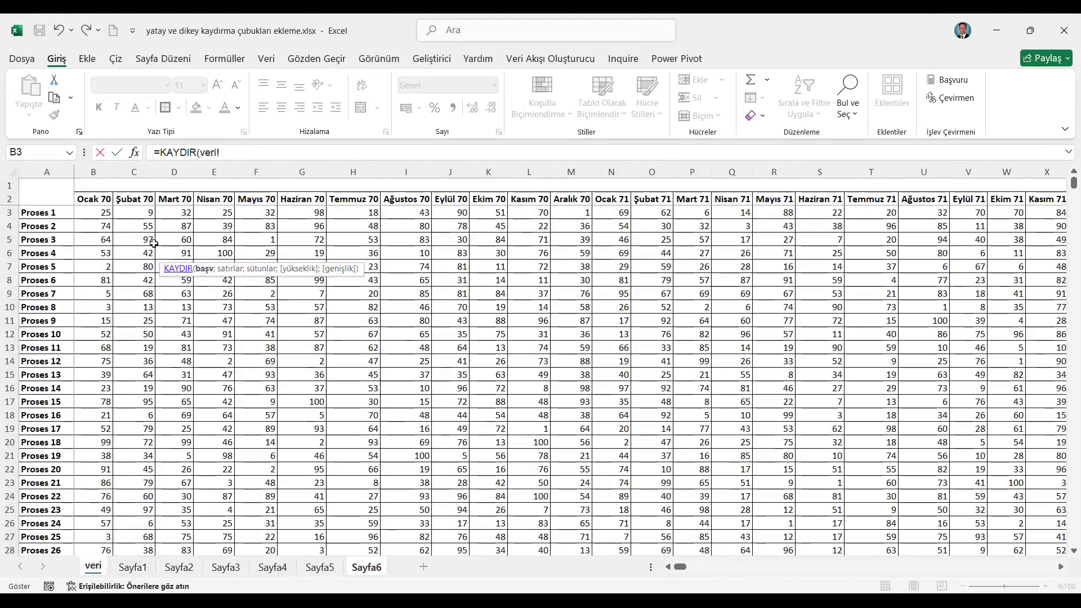
pyautogui.click(94, 212)
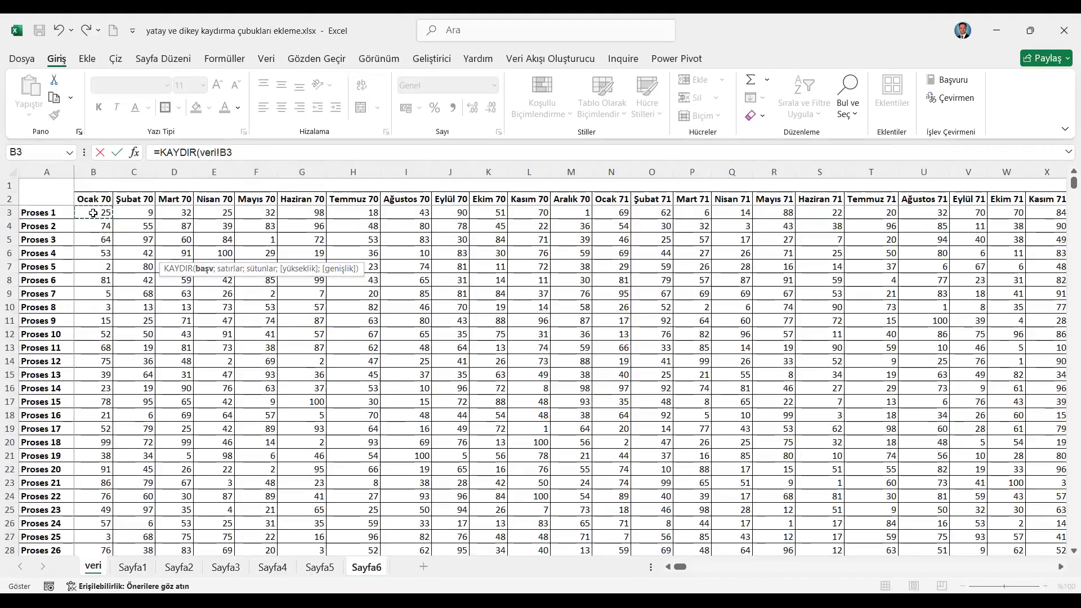
pyautogui.write(';')
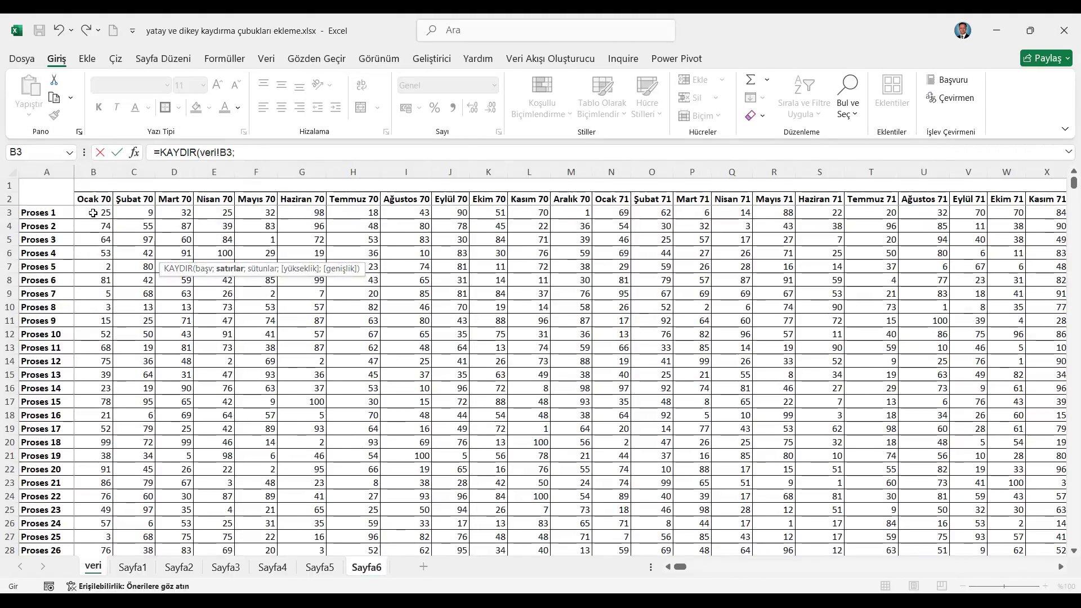
pyautogui.click(369, 568)
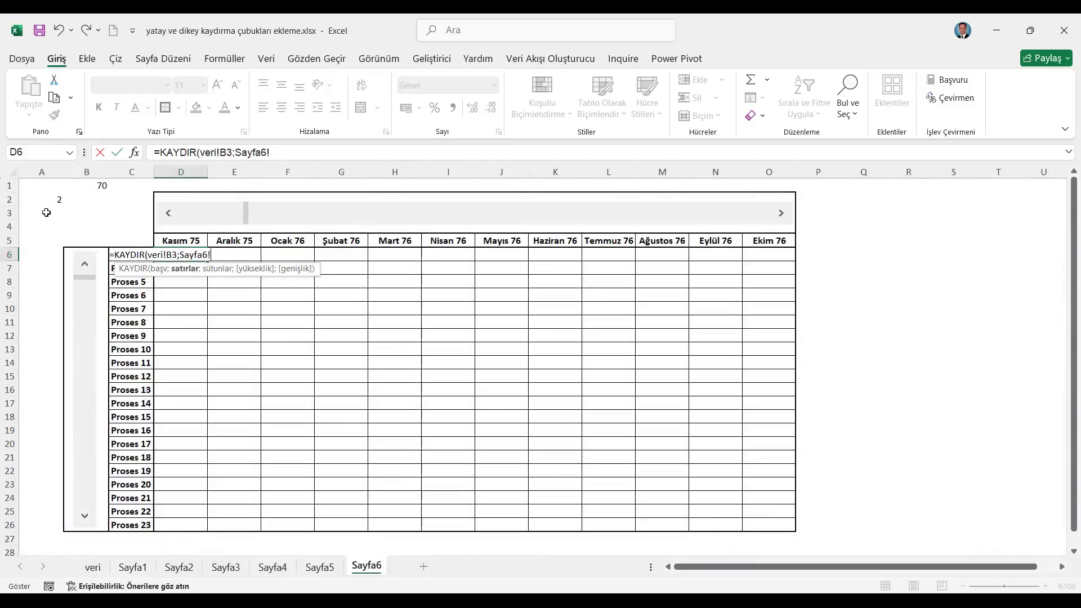
pyautogui.click(35, 199)
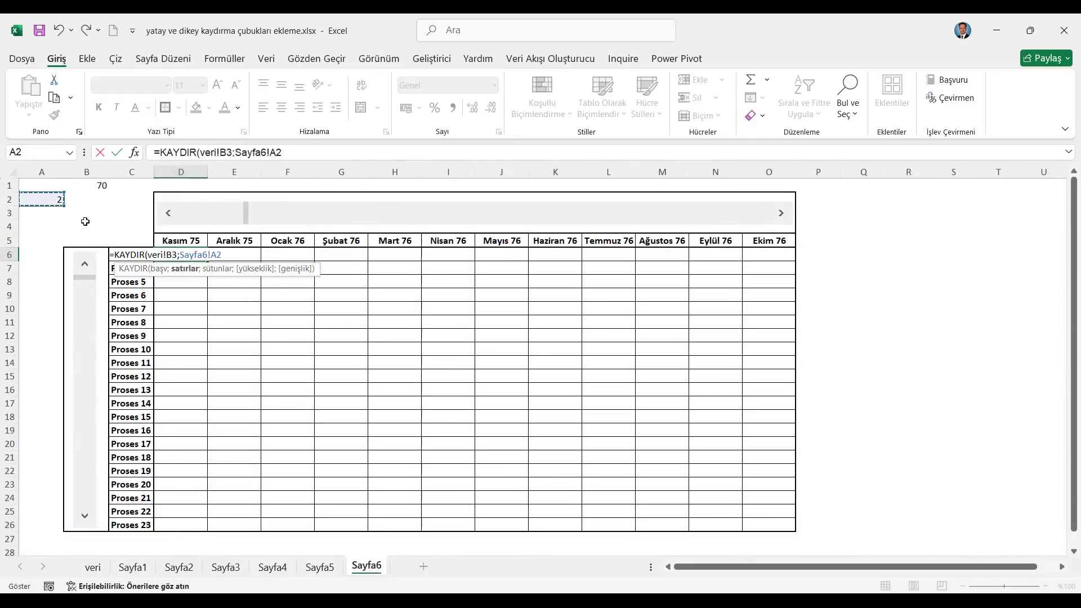
pyautogui.press('F4')
pyautogui.write(';')
pyautogui.click(97, 186)
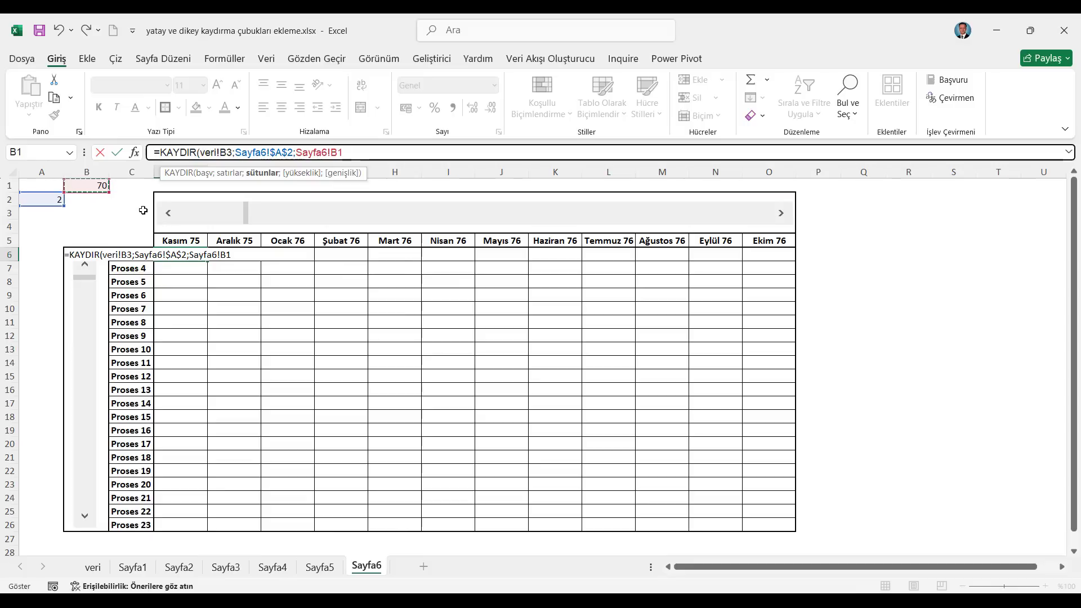
pyautogui.press('F4')
pyautogui.press('Return')
# - Fill the D6 formula across to O6 and down through row 26
pyautogui.moveTo(193, 255); pyautogui.dragTo(753, 255)
pyautogui.hotkey('ctrl', 'r')
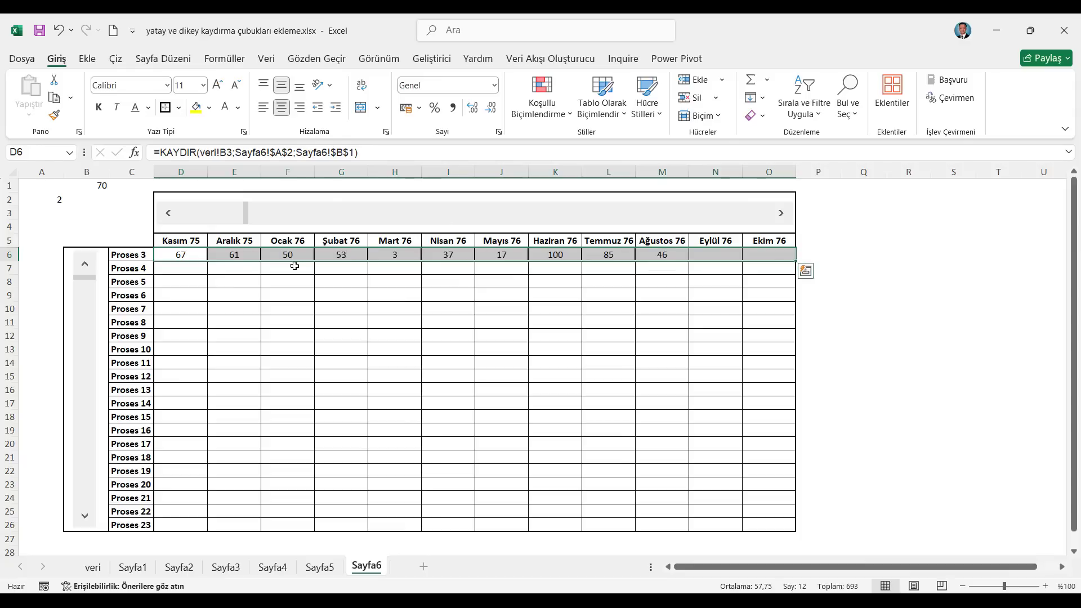
pyautogui.moveTo(197, 257); pyautogui.dragTo(769, 517)
pyautogui.hotkey('ctrl', 'd')
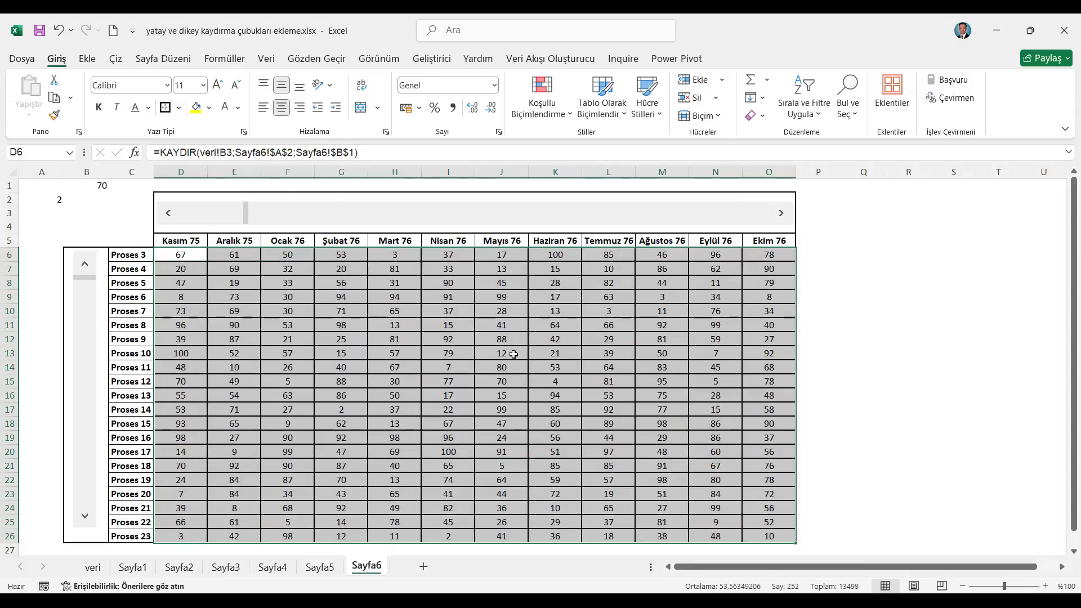
# - Change the inner borders of D6:O26 to thin lines through the cell formatting settings
pyautogui.rightClick(382, 355)
pyautogui.click(447, 496)
pyautogui.click(309, 388)
pyautogui.click(449, 396)
pyautogui.click(483, 388)
pyautogui.click(449, 426)
pyautogui.click(506, 574)
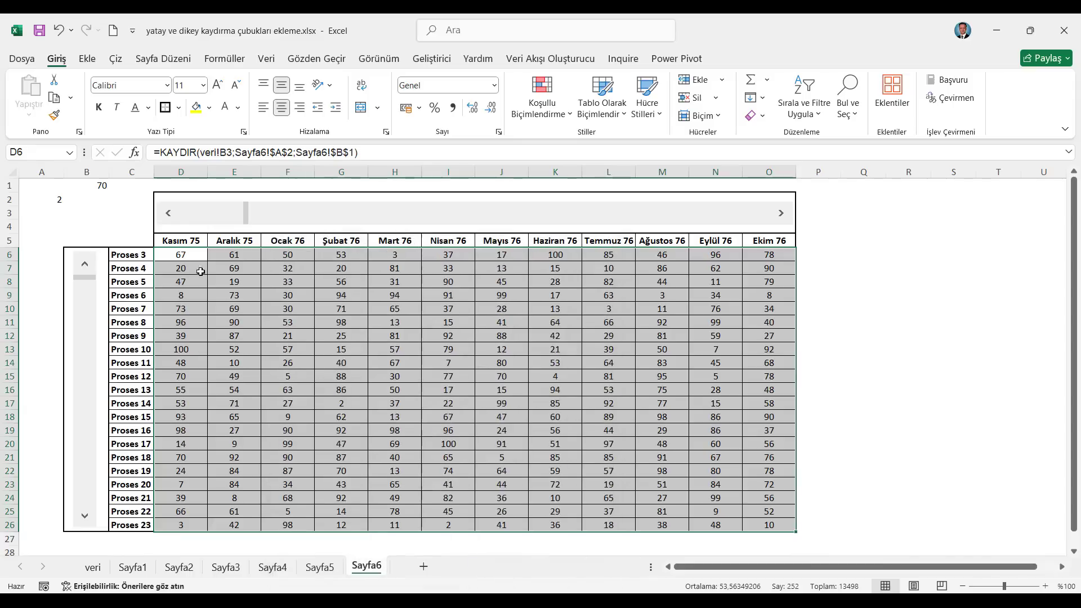
# - Hide the linked scroll values in A1:B2 by setting their font colour to white
pyautogui.click(53, 189)
pyautogui.moveTo(59, 186); pyautogui.dragTo(85, 200)
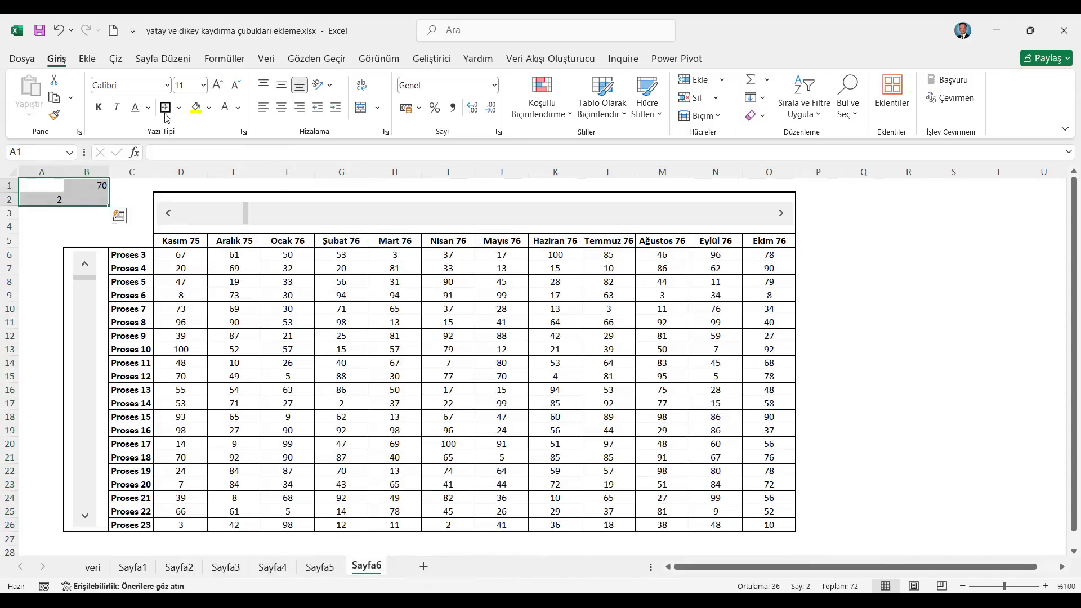
pyautogui.click(228, 110)
pyautogui.click(50, 183)
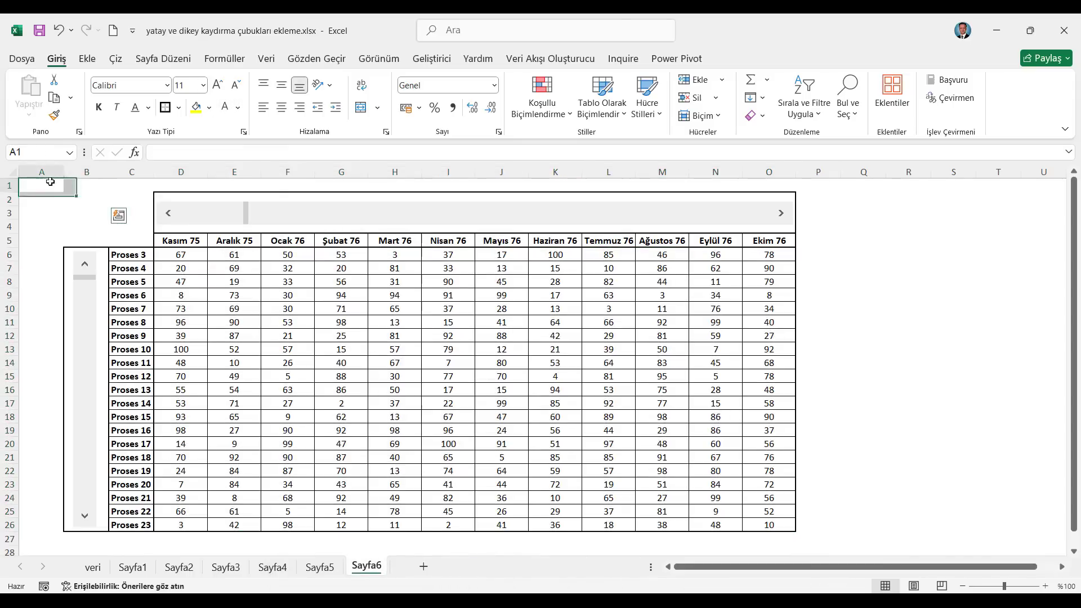
# - Test both scroll bars by stepping through the months and processes and moving each one to its far end
pyautogui.click(782, 213)
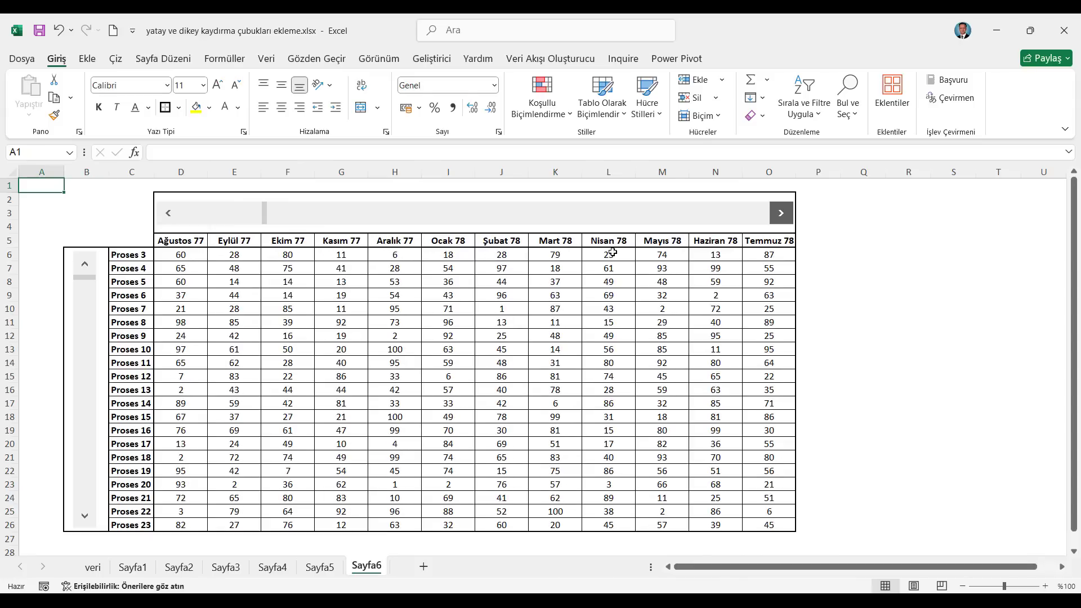
pyautogui.click(87, 524)
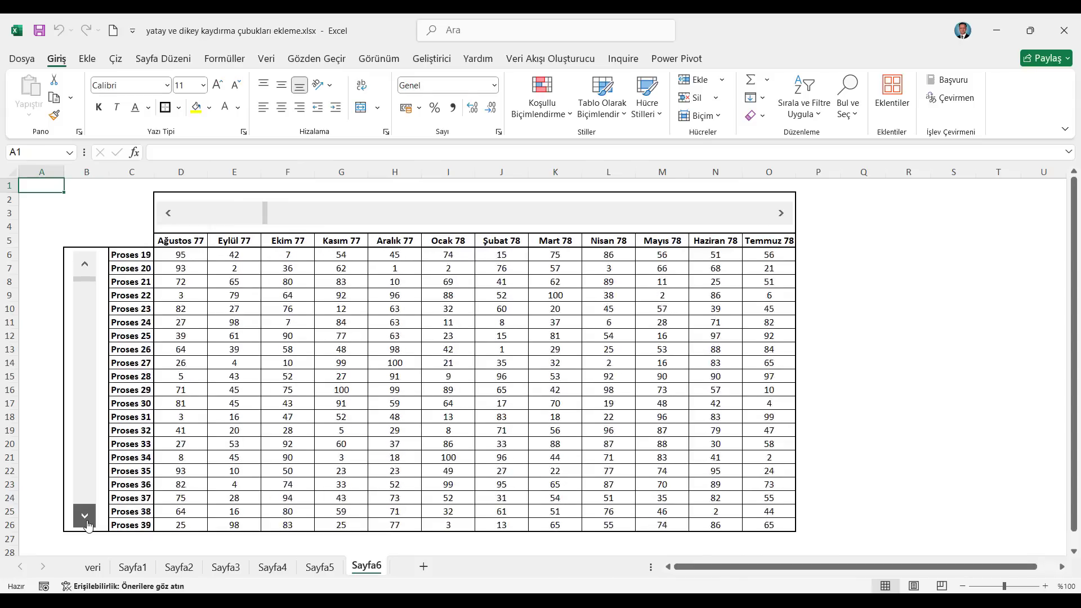
pyautogui.moveTo(87, 525); pyautogui.dragTo(87, 525)
pyautogui.moveTo(166, 223); pyautogui.dragTo(166, 223)
pyautogui.moveTo(283, 214); pyautogui.dragTo(798, 220)
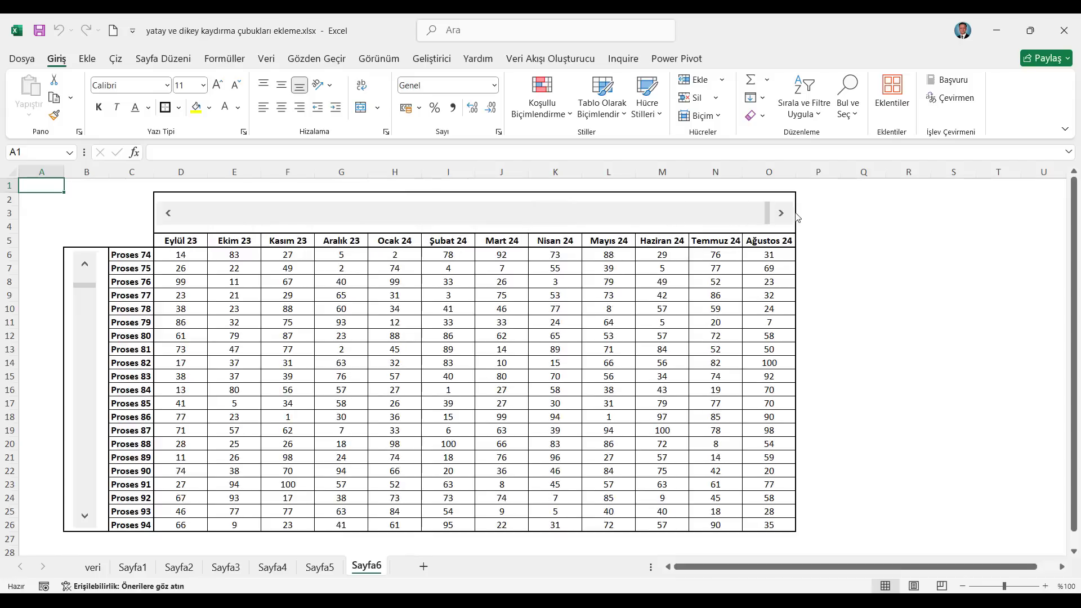
pyautogui.moveTo(82, 446); pyautogui.dragTo(83, 516)
# - Autofit column C to the longest process labels and return the vertical scroll bar to its start
pyautogui.click(144, 172)
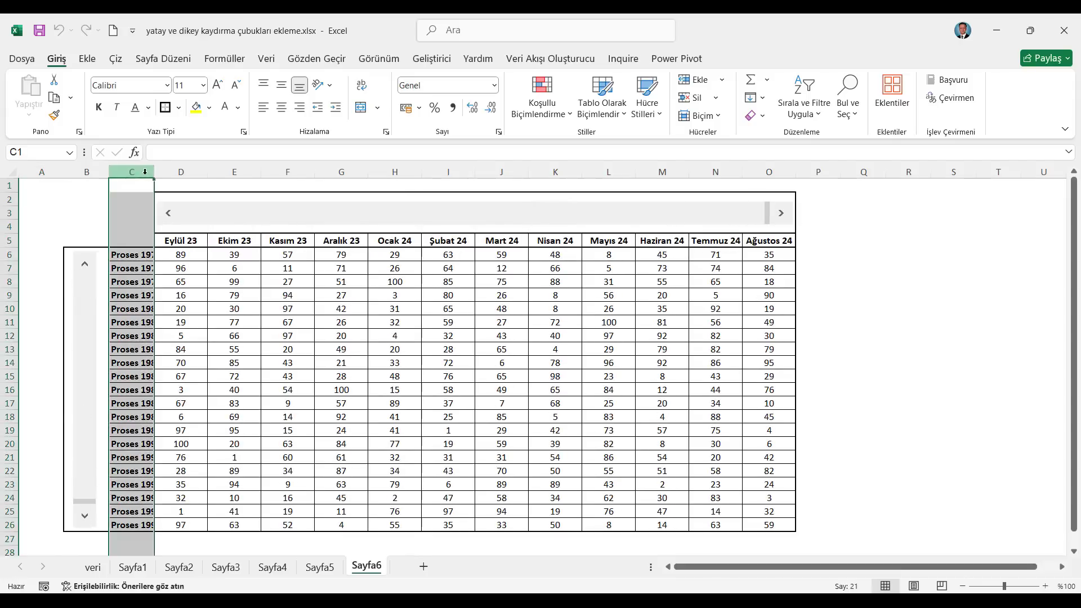
pyautogui.doubleClick(155, 171)
pyautogui.click(51, 183)
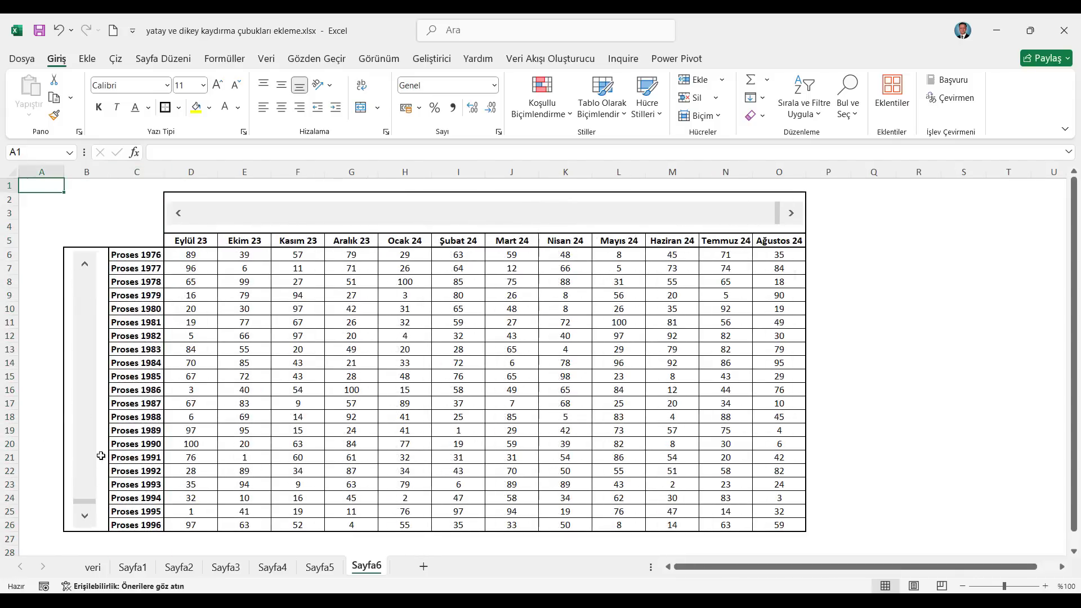
pyautogui.moveTo(86, 505); pyautogui.dragTo(83, 266)
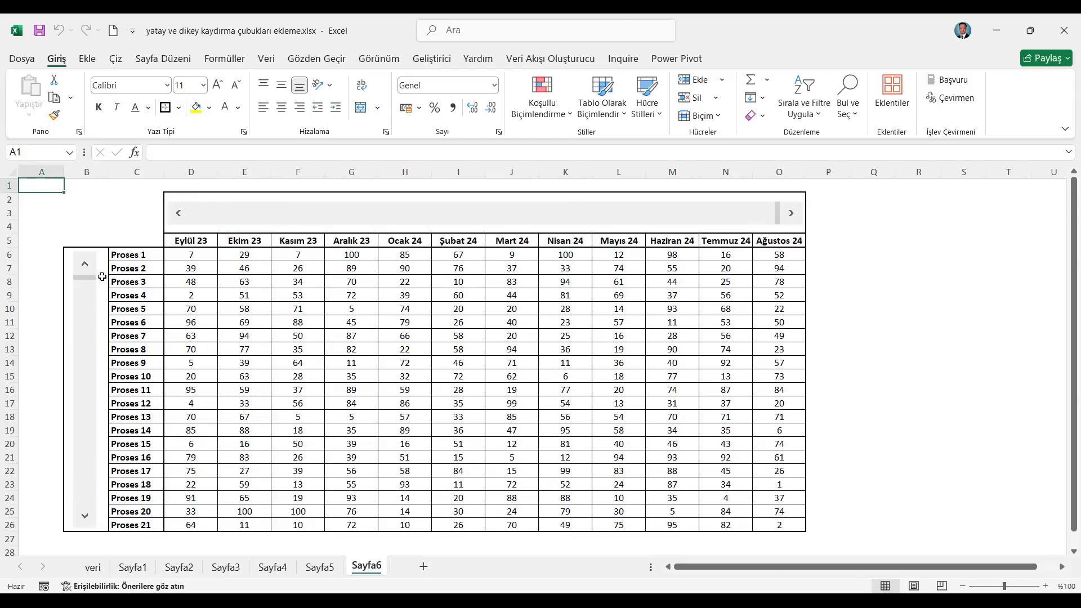
# - Shorten the vertical scroll bar so that it ends at about row 13
pyautogui.click(135, 255)
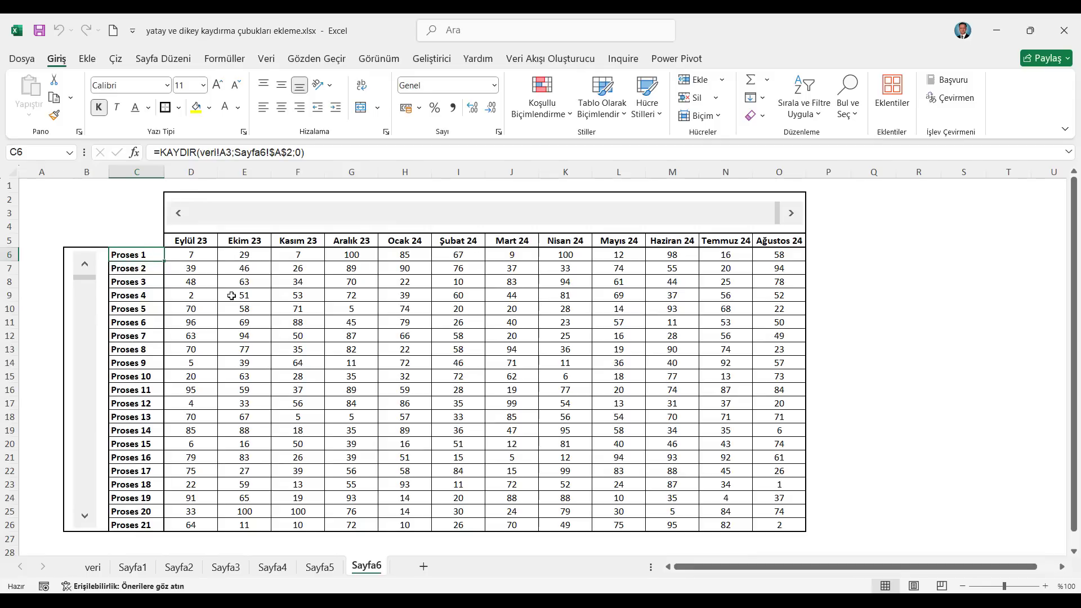
pyautogui.moveTo(140, 253); pyautogui.dragTo(142, 529)
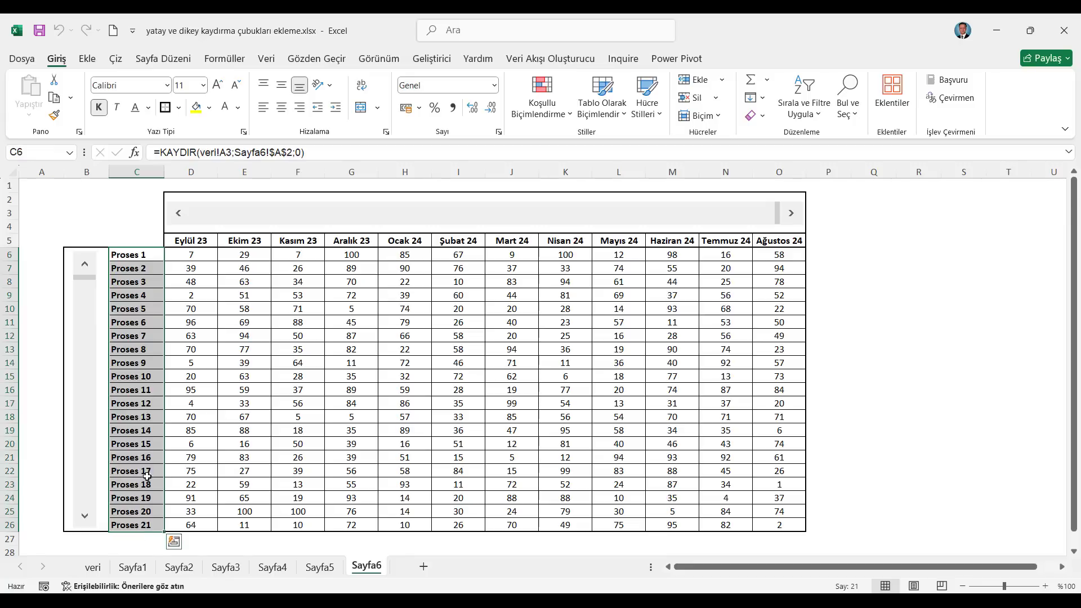
pyautogui.click(82, 472)
pyautogui.click(85, 480)
pyautogui.rightClick(81, 495)
pyautogui.click(83, 518)
pyautogui.rightClick(83, 439)
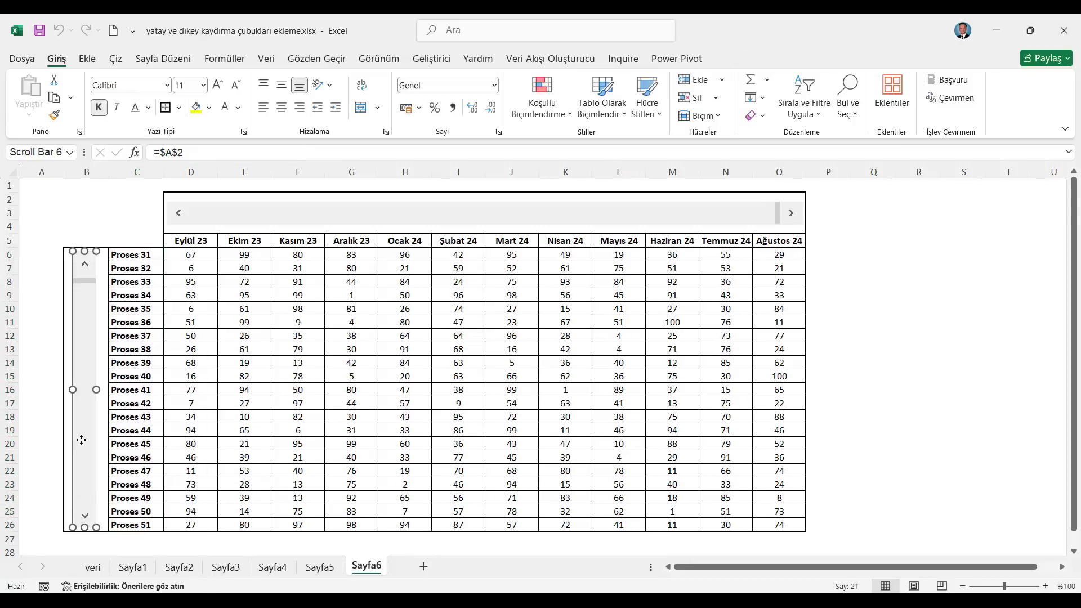
pyautogui.click(83, 407)
pyautogui.moveTo(84, 526); pyautogui.dragTo(84, 356)
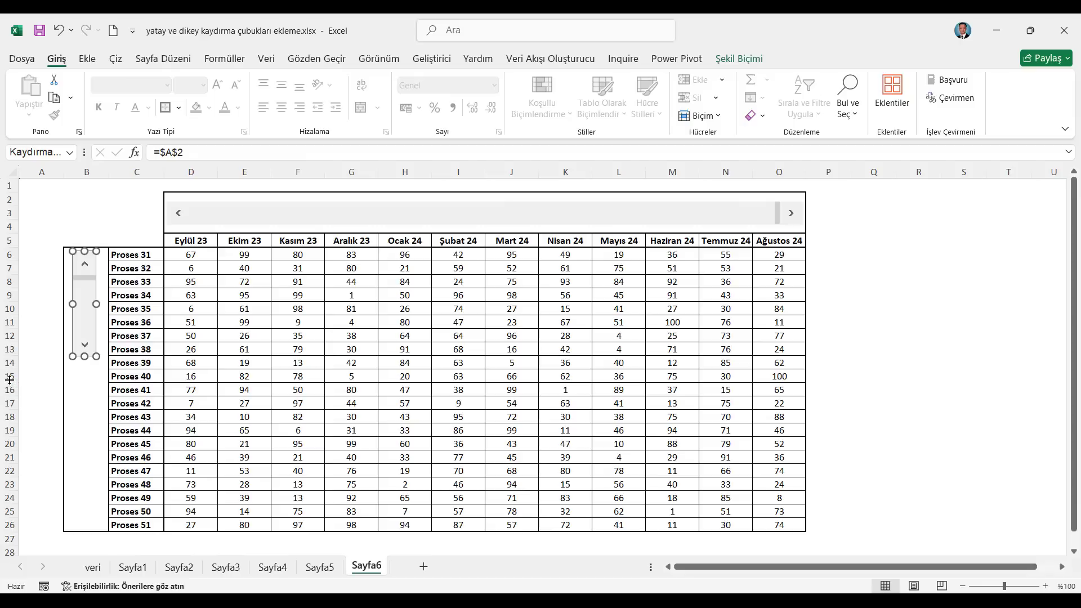
# - Delete rows 15 to 24 and row 14 to shorten the table to ten process rows
pyautogui.moveTo(5, 378); pyautogui.dragTo(8, 498)
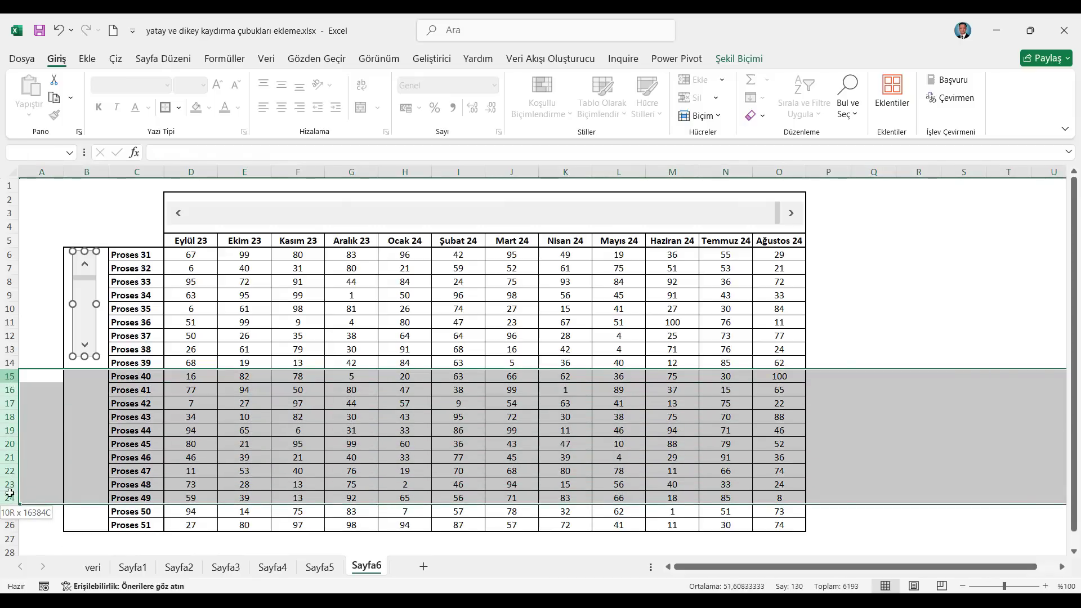
pyautogui.rightClick(140, 460)
pyautogui.click(169, 340)
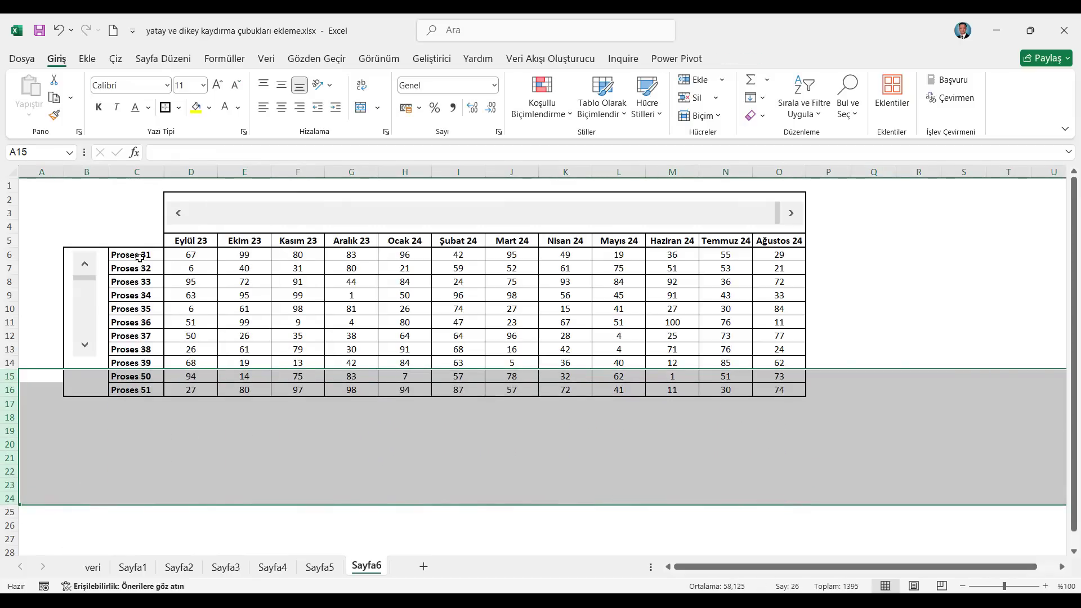
pyautogui.moveTo(139, 257); pyautogui.dragTo(152, 389)
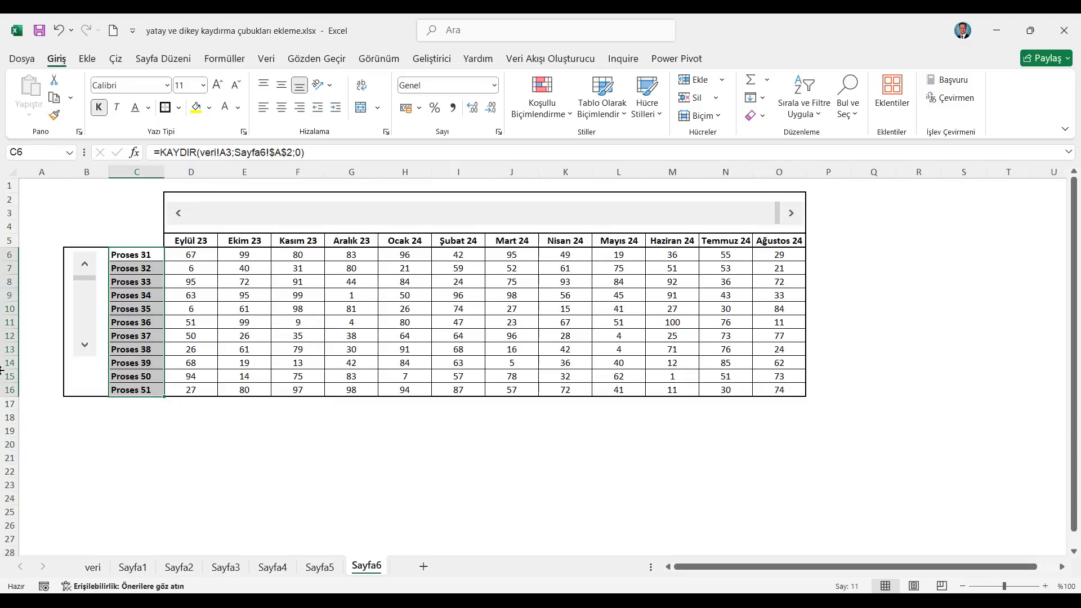
pyautogui.click(7, 362)
pyautogui.rightClick(7, 363)
pyautogui.click(40, 250)
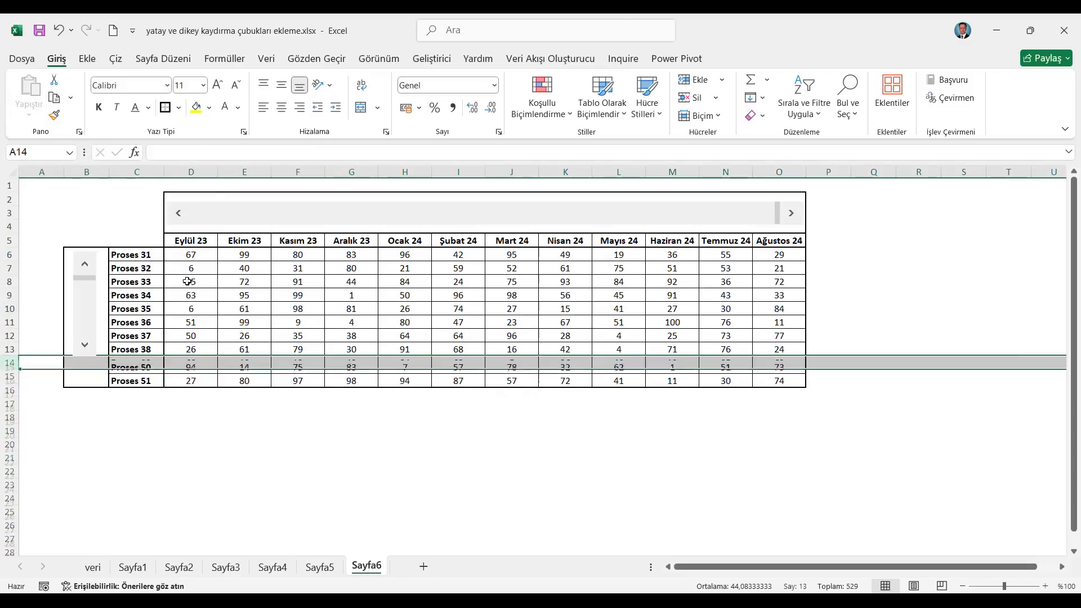
# - Fill the process label formula from C6 down to C15 and give these cells thin solid inner horizontal borders
pyautogui.moveTo(133, 258); pyautogui.dragTo(141, 373)
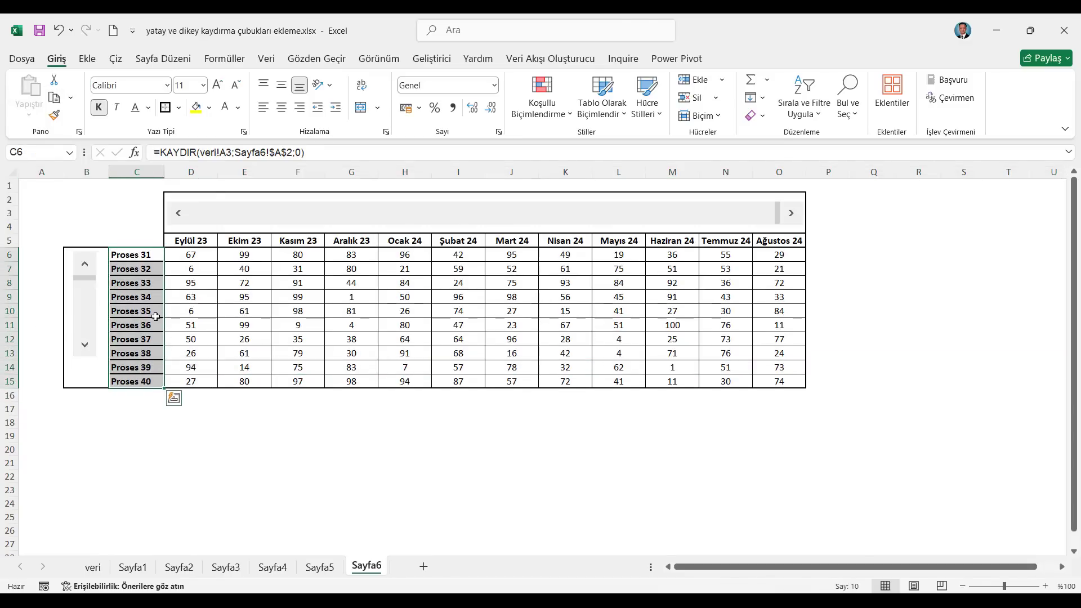
pyautogui.rightClick(141, 373)
pyautogui.click(191, 494)
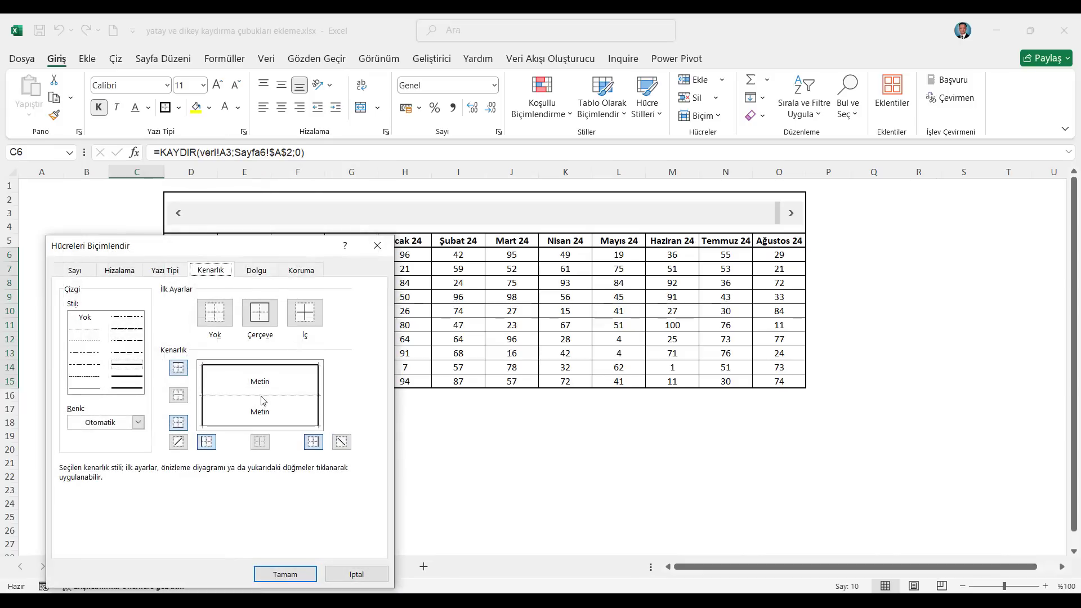
pyautogui.click(84, 388)
pyautogui.click(243, 397)
pyautogui.click(276, 573)
# - Lengthen the vertical scroll bar so that it ends at the table's last row, row 15
pyautogui.click(88, 301)
pyautogui.click(92, 289)
pyautogui.rightClick(80, 287)
pyautogui.press('Escape')
pyautogui.moveTo(85, 356); pyautogui.dragTo(85, 381)
pyautogui.click(138, 293)
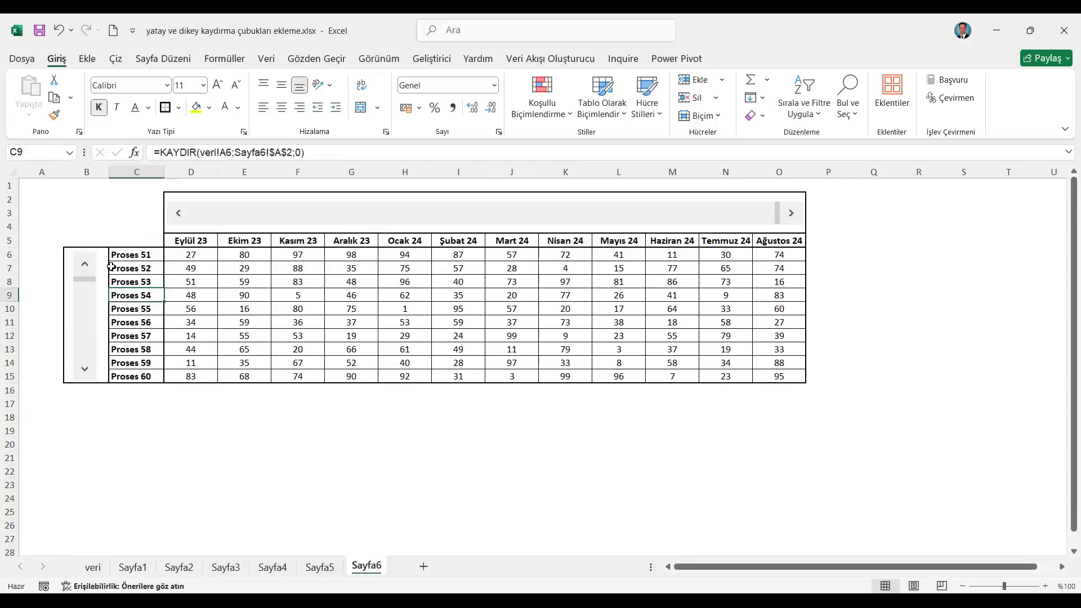
# - Return the vertical scroll bar to the first process, Proses 1
pyautogui.click(84, 265)
pyautogui.moveTo(84, 264); pyautogui.dragTo(88, 268)
pyautogui.click(146, 253)
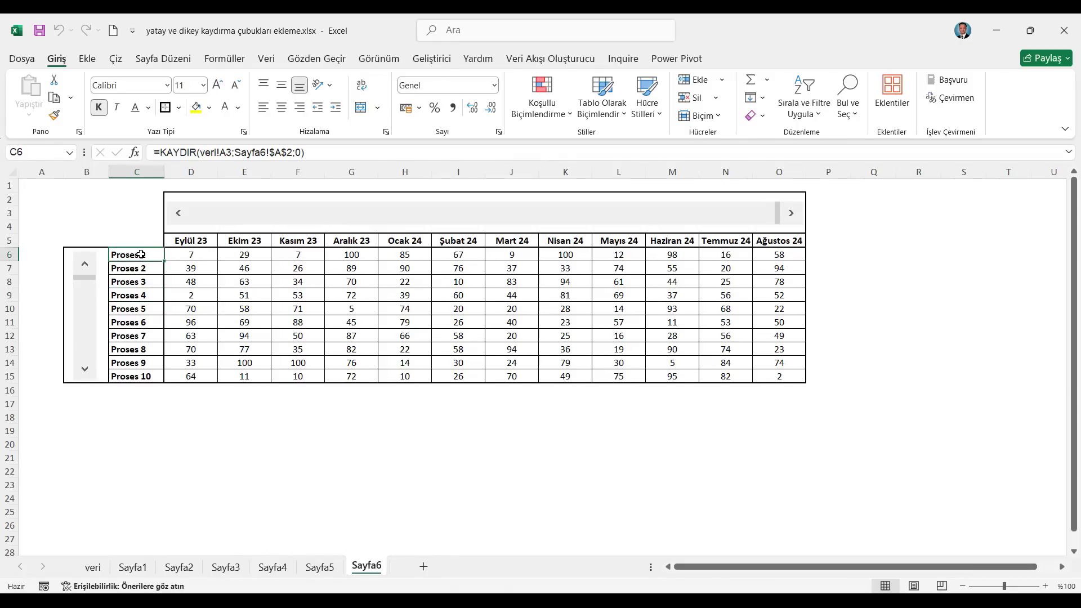
# - Insert a 2-D clustered column chart from the whole table, C5:O15
pyautogui.moveTo(141, 241); pyautogui.dragTo(767, 375)
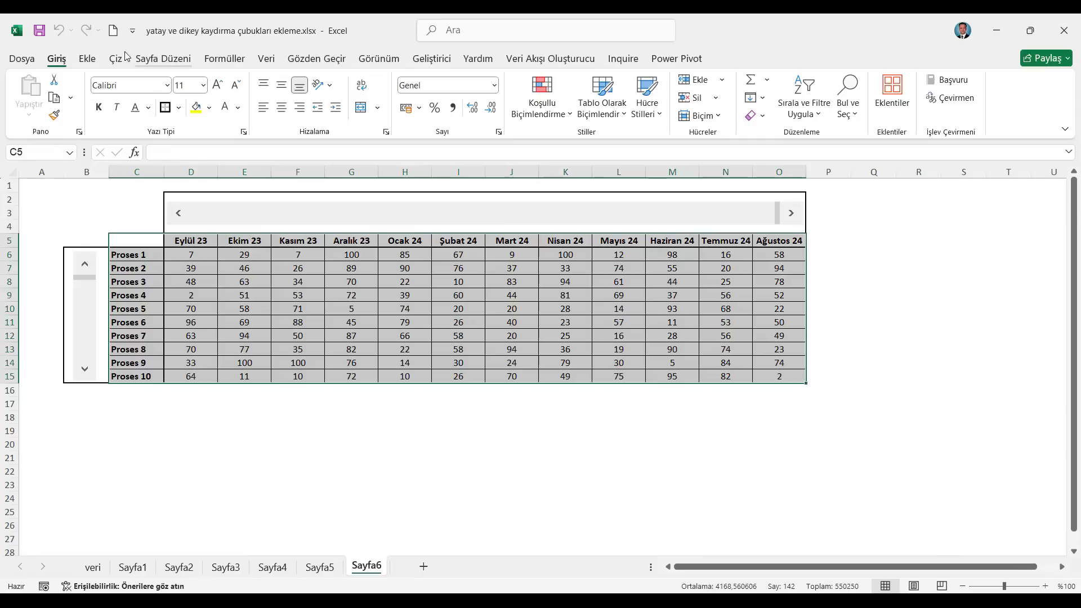
pyautogui.click(87, 58)
pyautogui.click(434, 81)
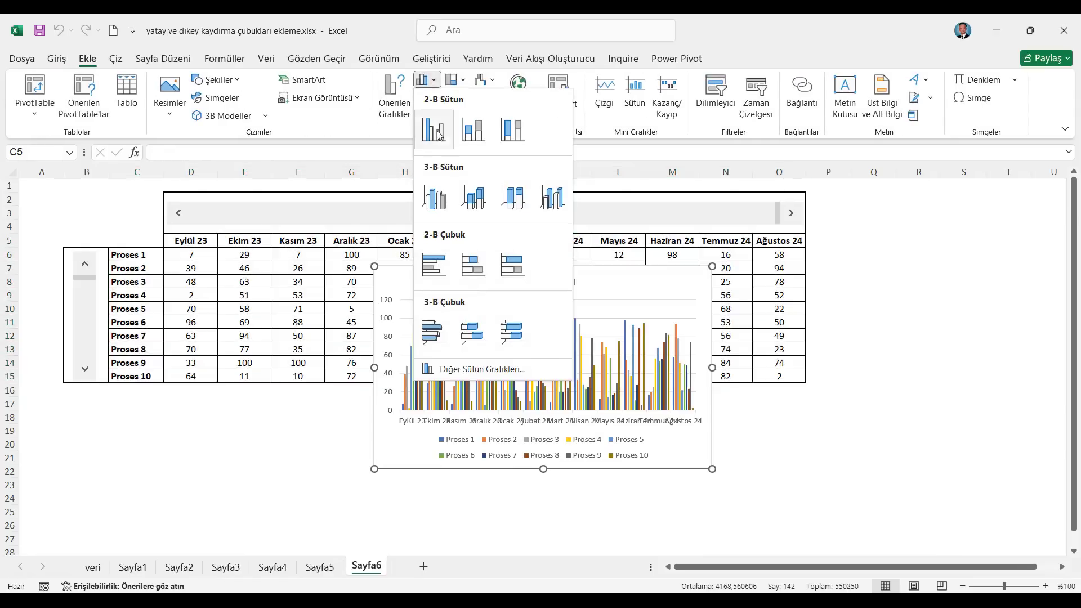
pyautogui.click(432, 127)
# - Place the chart below the table from column B and reduce its height to about rows 17 to 27
pyautogui.moveTo(496, 285); pyautogui.dragTo(241, 389)
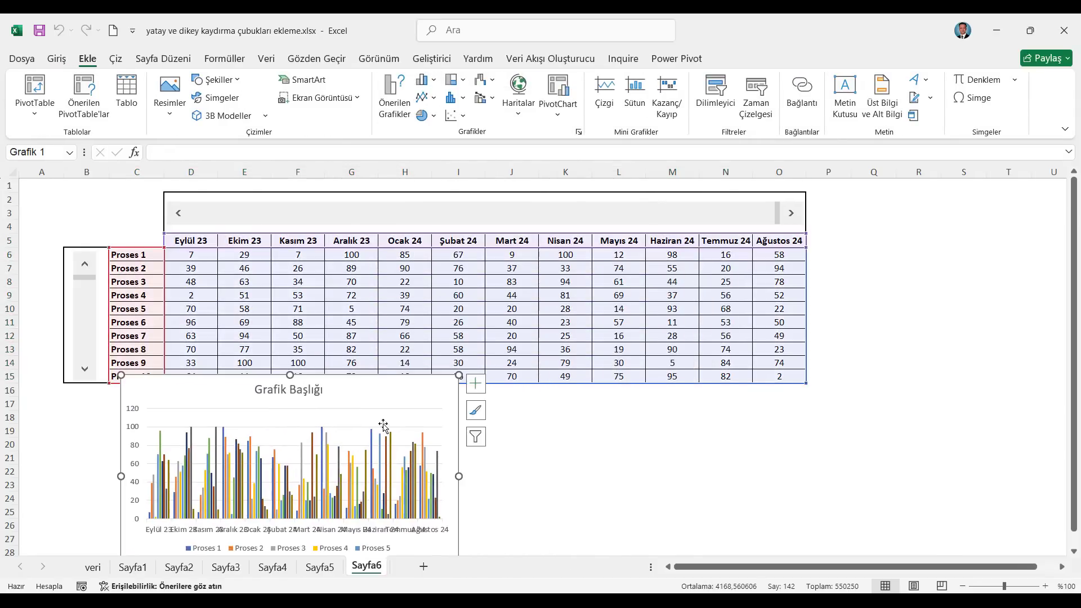
pyautogui.scroll(-2, 298, 496)
pyautogui.moveTo(290, 484); pyautogui.dragTo(290, 409)
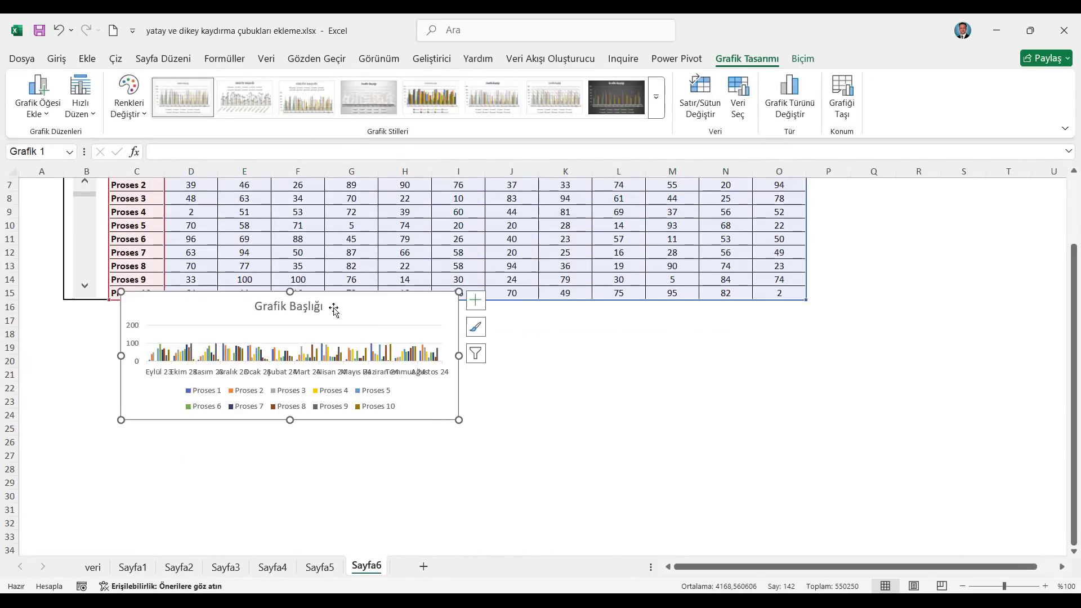
pyautogui.moveTo(335, 296); pyautogui.dragTo(272, 322)
pyautogui.scroll(2, 327, 387)
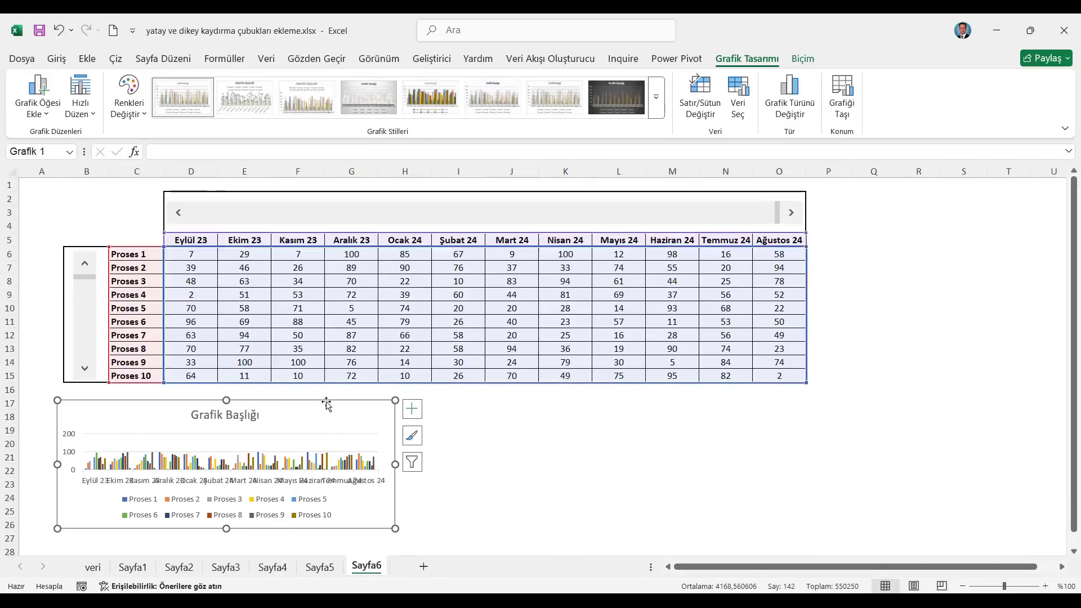
pyautogui.moveTo(395, 527); pyautogui.dragTo(399, 547)
# - Remove the chart's title and legend and widen the chart to the table's end at column O
pyautogui.click(421, 414)
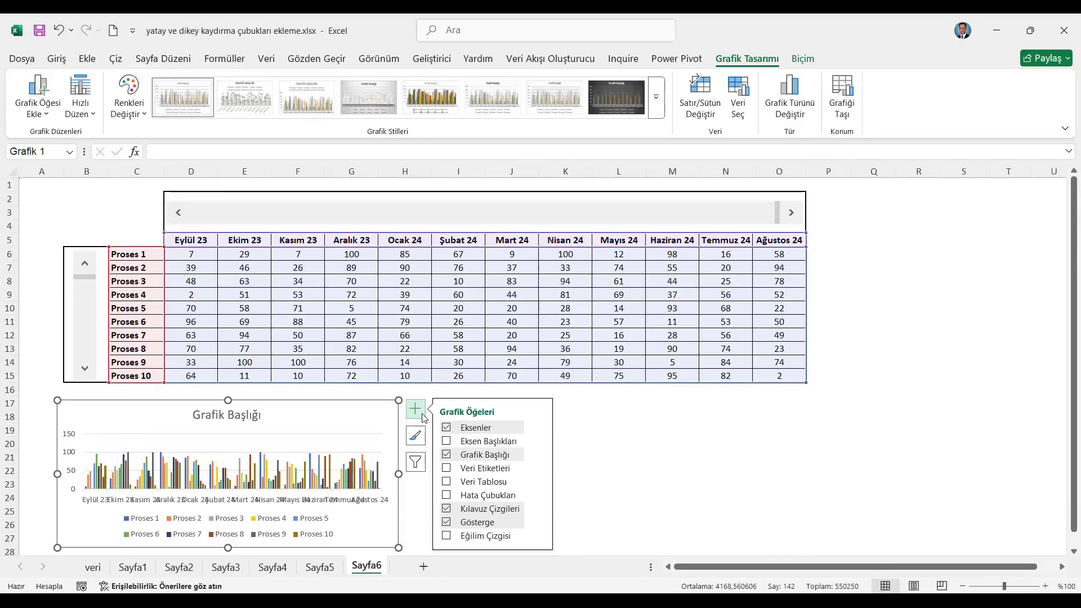
pyautogui.click(447, 454)
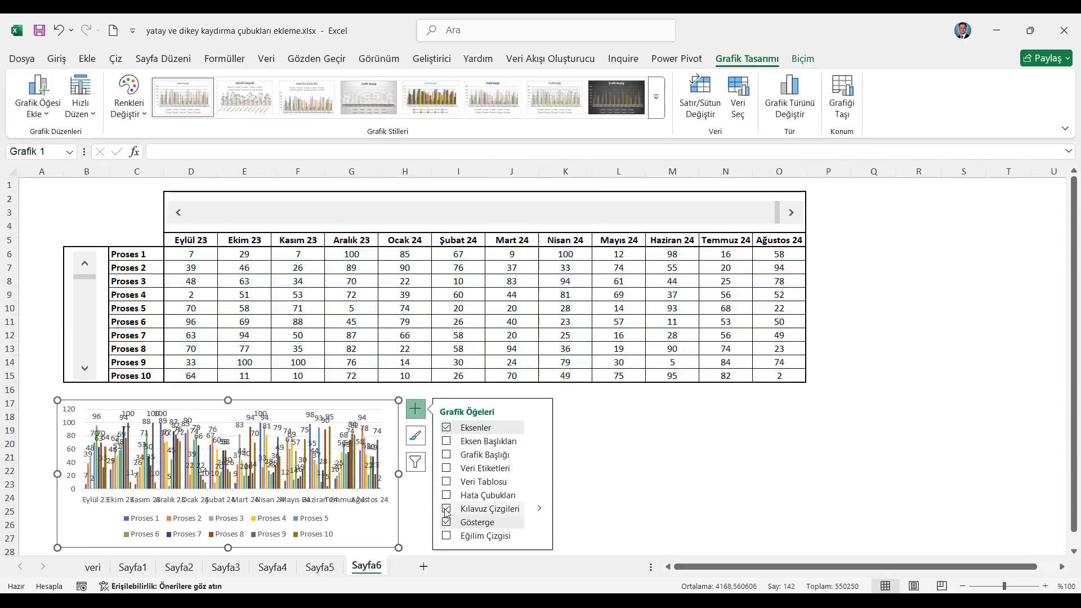
pyautogui.click(447, 522)
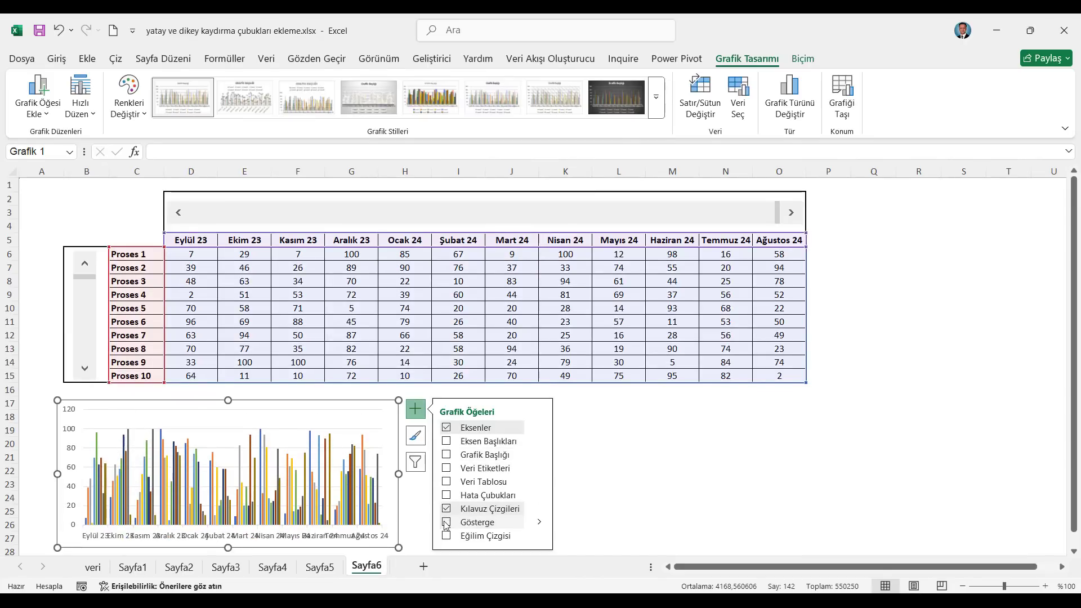
pyautogui.click(618, 471)
pyautogui.click(394, 476)
pyautogui.moveTo(398, 475); pyautogui.dragTo(809, 473)
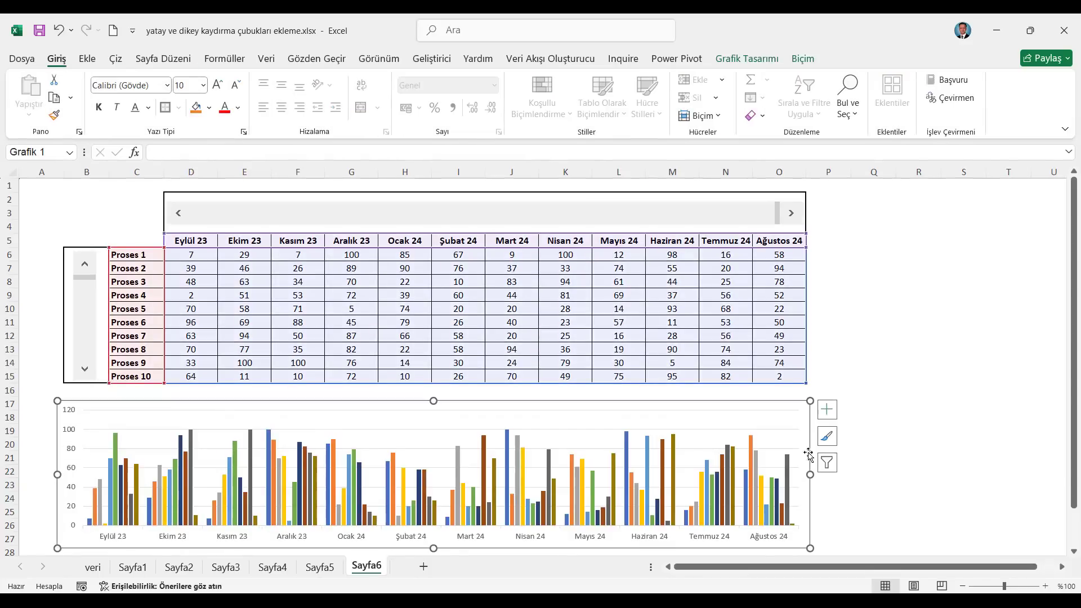
pyautogui.click(918, 403)
# - Step the vertical scroll bar down through the processes to check how the chart updates
pyautogui.click(86, 369)
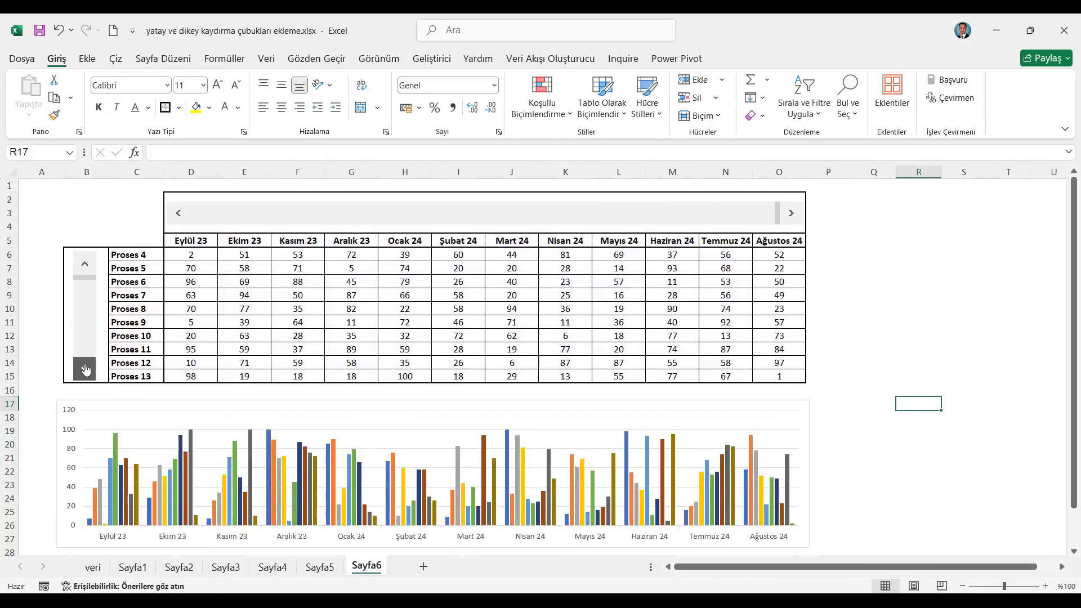
pyautogui.click(86, 369)
pyautogui.click(85, 369)
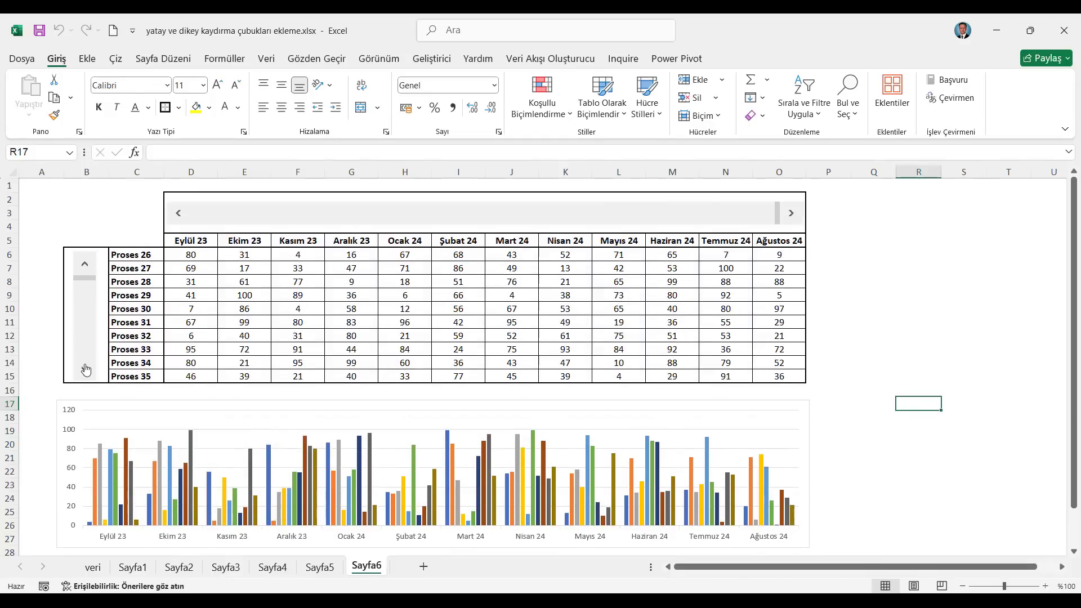
pyautogui.click(85, 369)
pyautogui.click(86, 369)
pyautogui.click(86, 369)
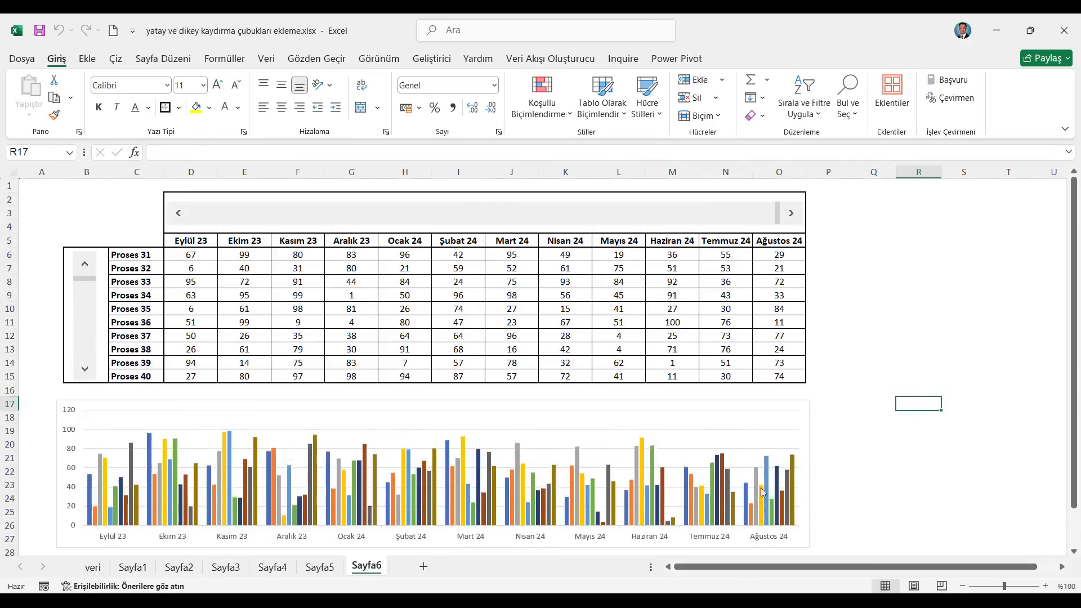
# - Widen the column chart further, to about column S
pyautogui.click(788, 463)
pyautogui.moveTo(810, 475); pyautogui.dragTo(988, 474)
pyautogui.click(325, 409)
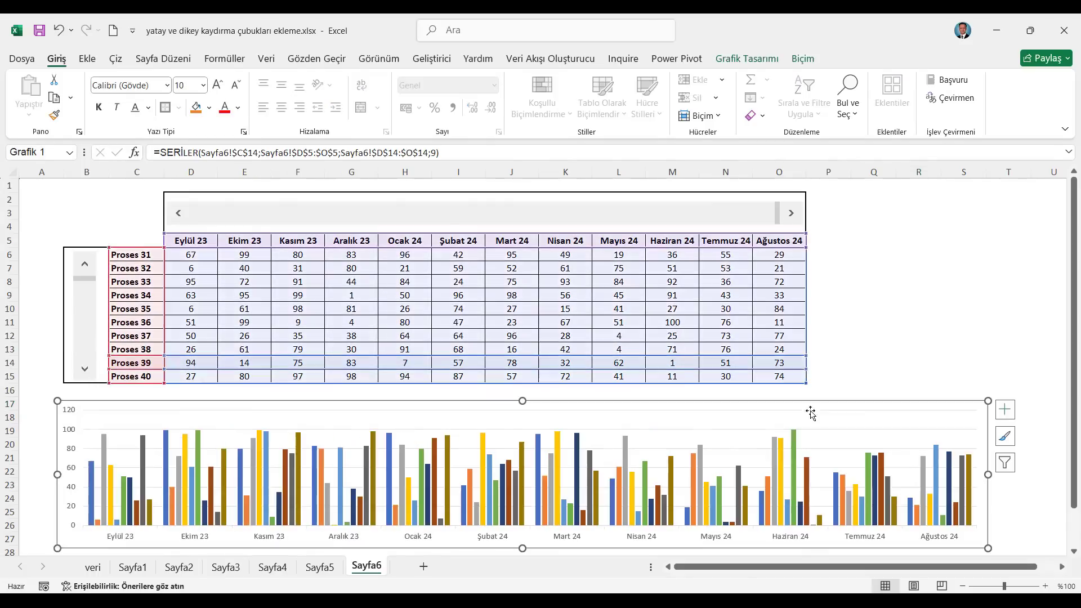
# - Scroll the months back to Kasım 21 and the processes forward to compare the table with the chart
pyautogui.click(147, 213)
pyautogui.click(177, 212)
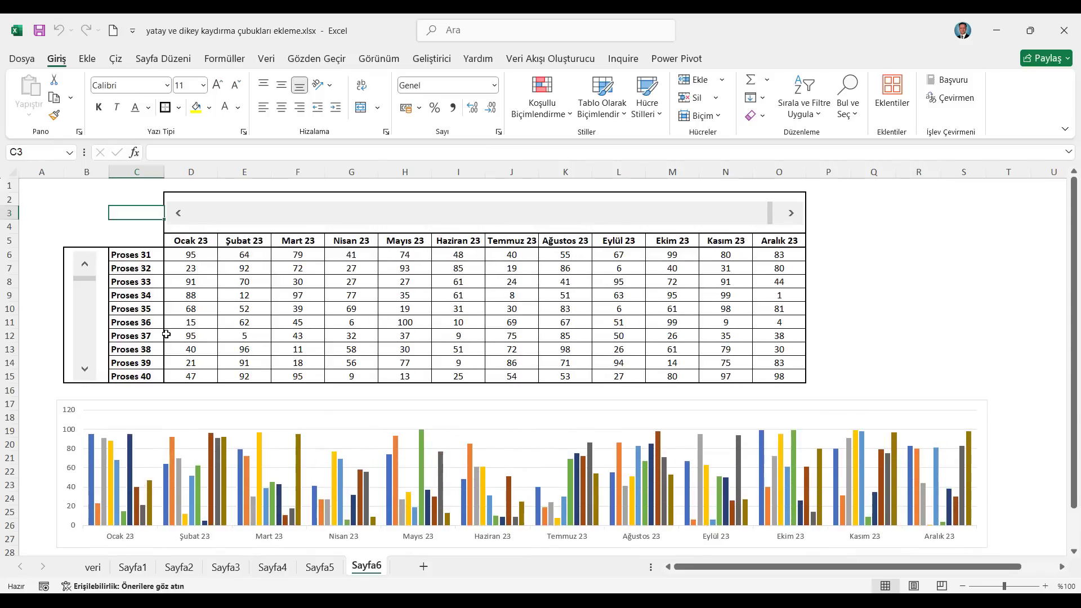
pyautogui.click(177, 213)
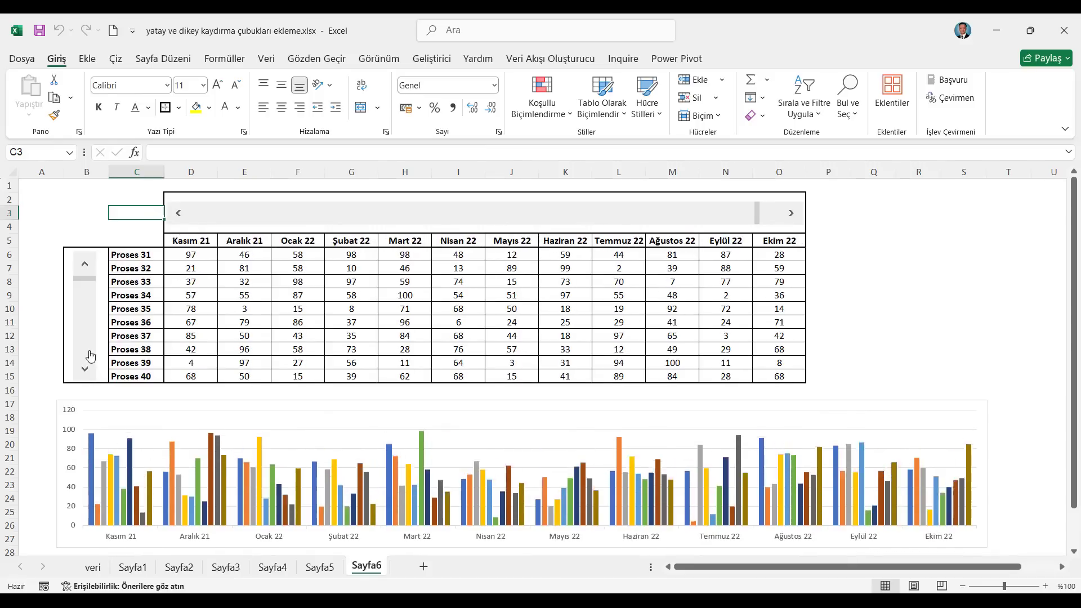
pyautogui.click(84, 369)
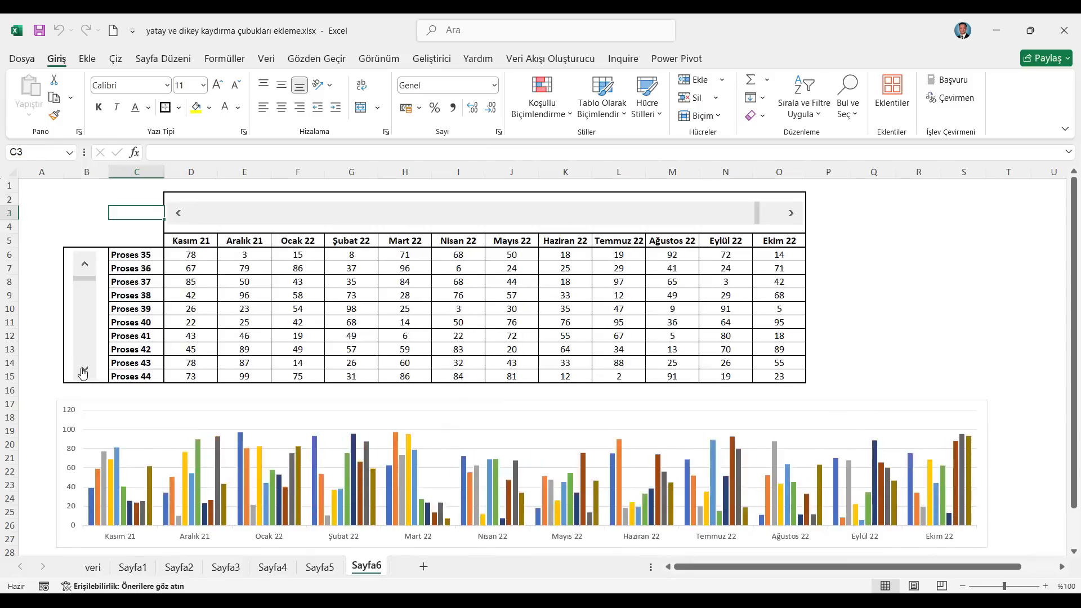
# - Cut the ten-process column chart out of the sheet
pyautogui.click(577, 426)
pyautogui.rightClick(595, 403)
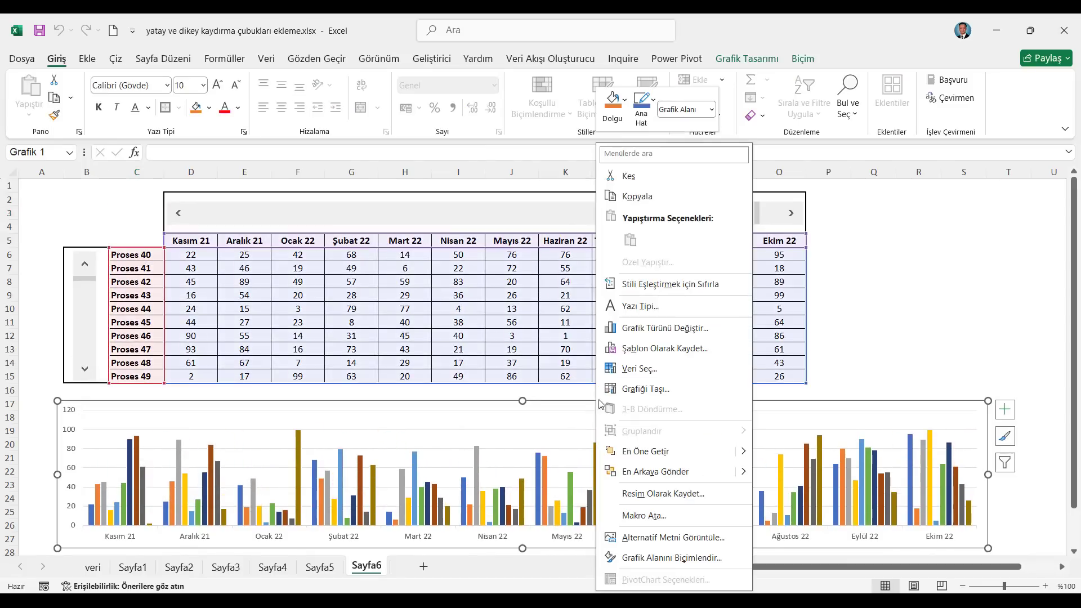
pyautogui.click(631, 176)
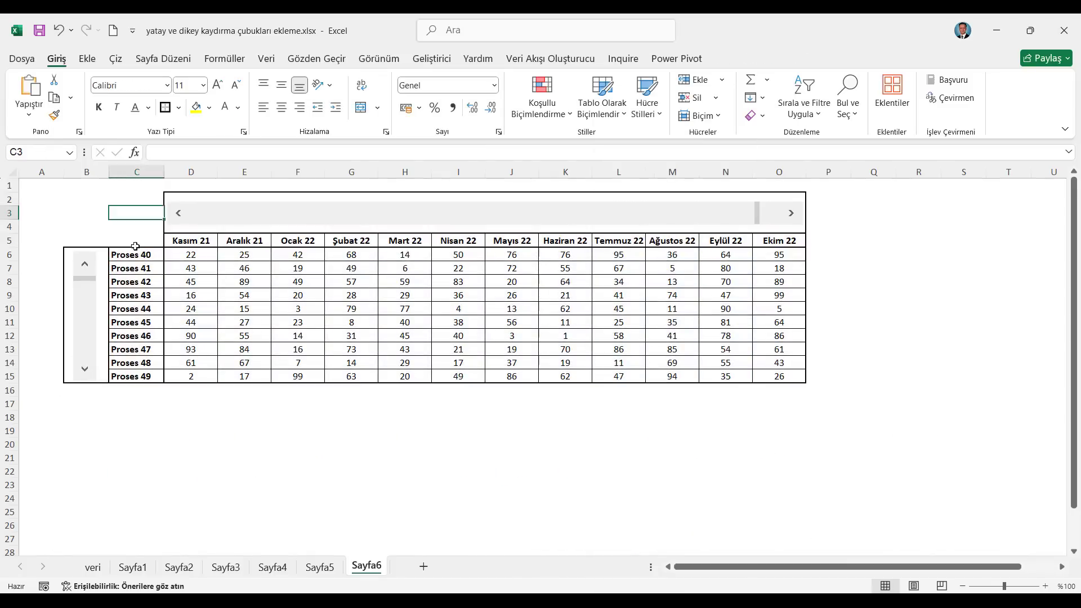
# - Insert a clustered column chart from only the month headers and first process row, C5:O6
pyautogui.moveTo(134, 241); pyautogui.dragTo(795, 254)
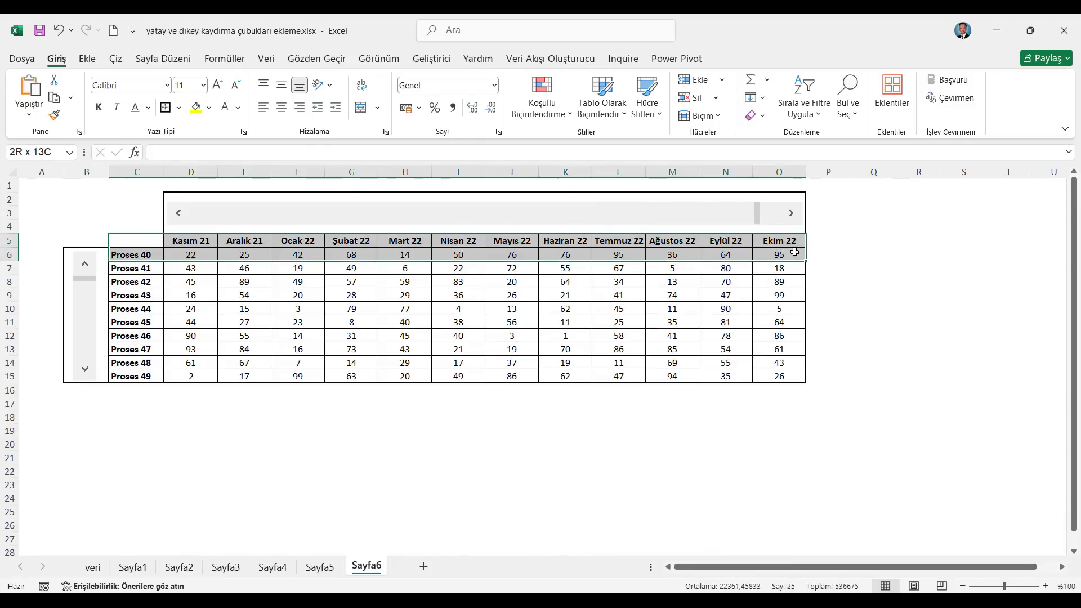
pyautogui.click(87, 58)
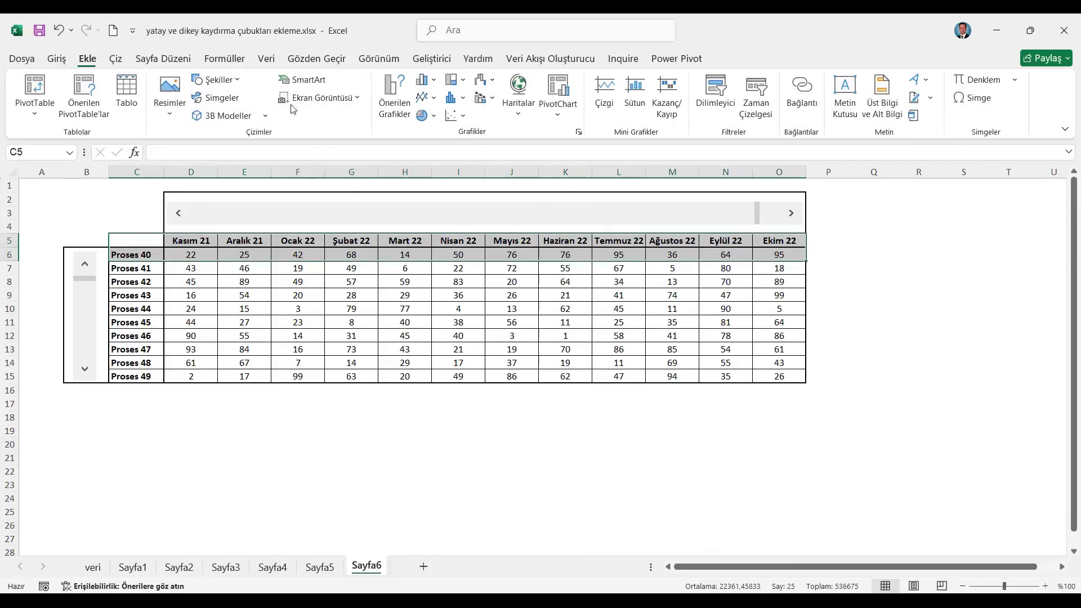
pyautogui.click(431, 81)
pyautogui.click(439, 198)
# - Place the single-process chart below the table from column B, adjust its height and widen it to column O
pyautogui.moveTo(450, 279); pyautogui.dragTo(139, 405)
pyautogui.scroll(-4, 225, 437)
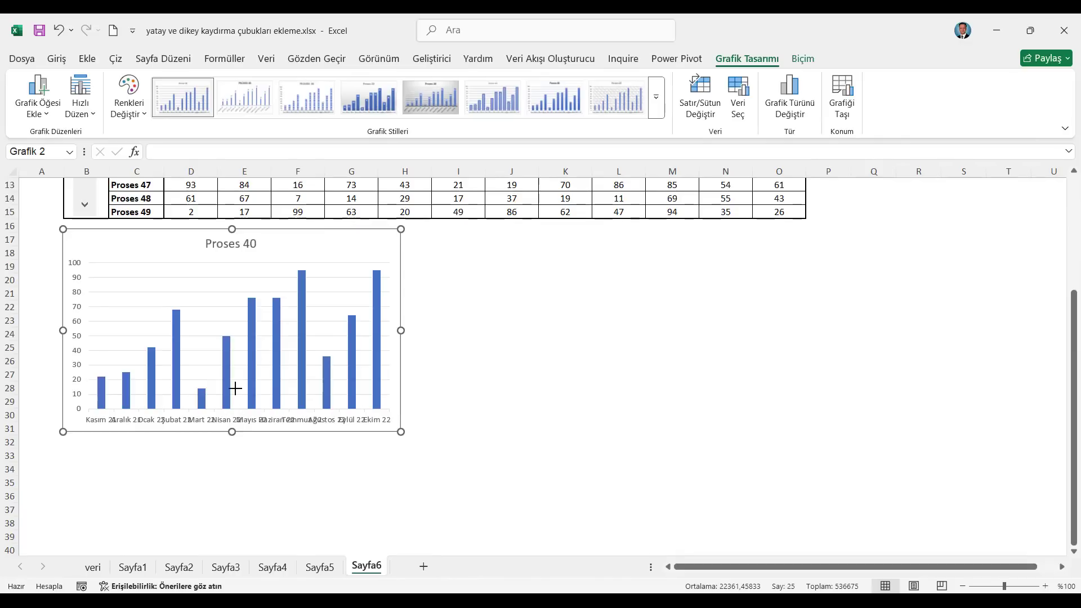
pyautogui.moveTo(235, 412); pyautogui.dragTo(269, 341)
pyautogui.scroll(3, 360, 350)
pyautogui.moveTo(232, 465); pyautogui.dragTo(232, 535)
pyautogui.moveTo(402, 442); pyautogui.dragTo(813, 456)
pyautogui.click(867, 348)
# - Shorten the single-process chart so that it ends at about row 27
pyautogui.scroll(1, 248, 244)
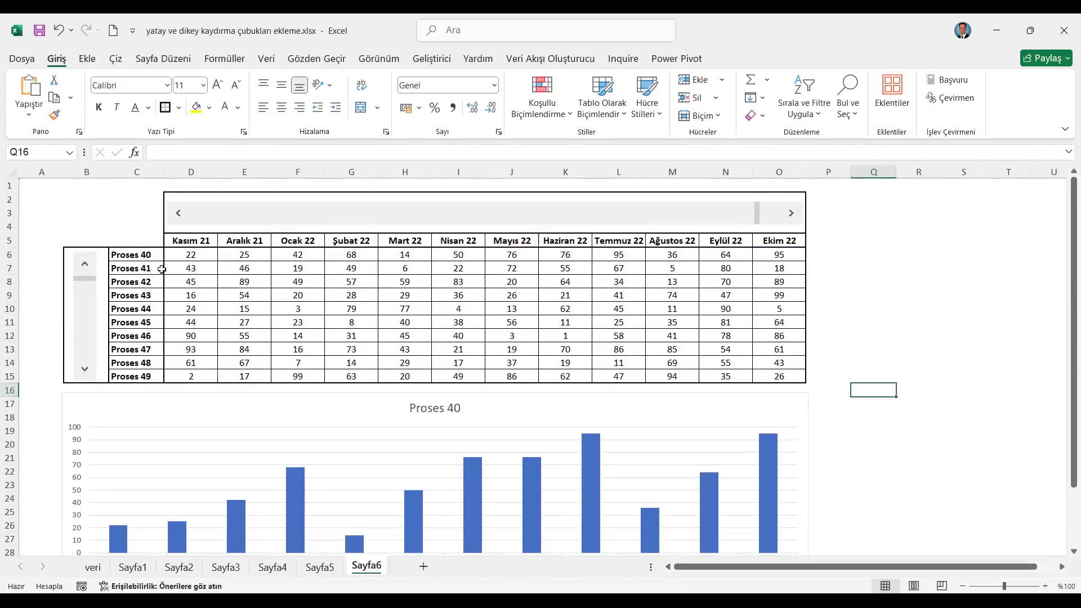
pyautogui.scroll(-4, 194, 431)
pyautogui.click(420, 416)
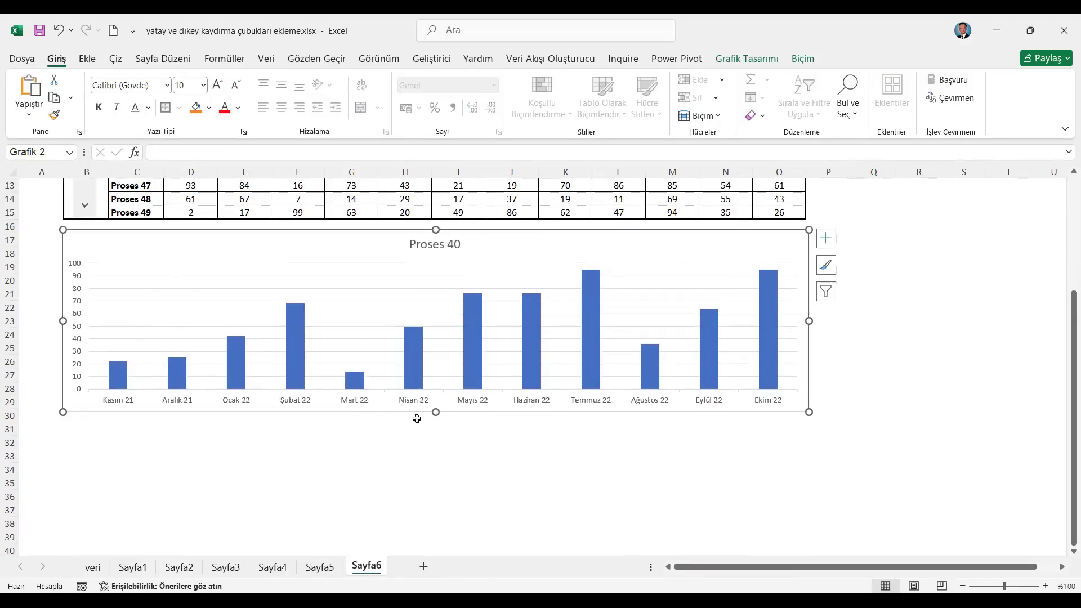
pyautogui.moveTo(434, 412); pyautogui.dragTo(435, 374)
pyautogui.scroll(4, 434, 373)
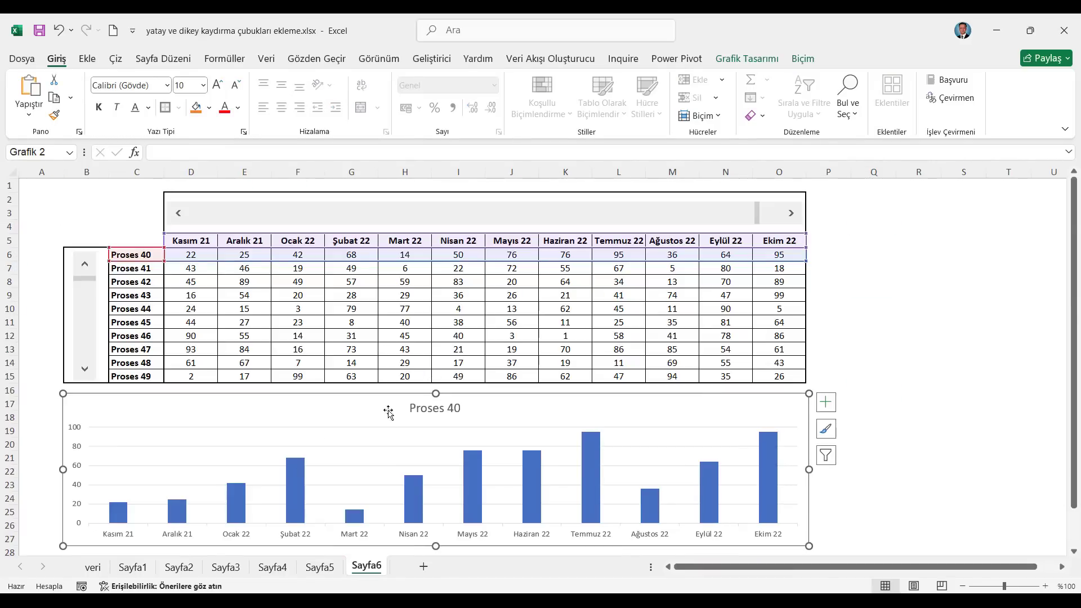
# - Test the chart by scrolling the processes back to Proses 1 and the months back to Ağustos 18
pyautogui.click(94, 220)
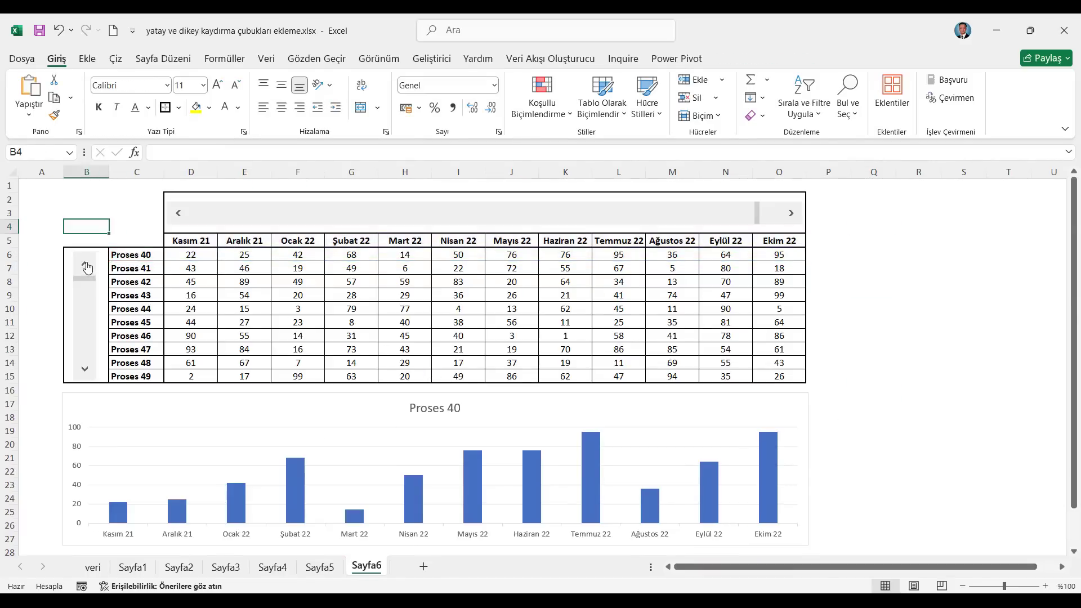
pyautogui.click(86, 264)
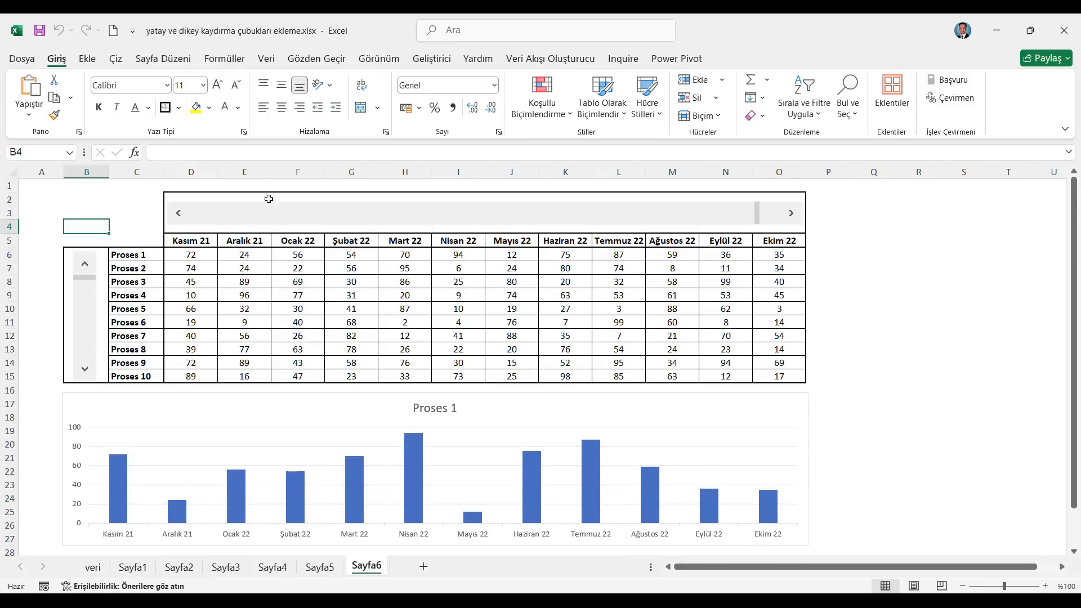
pyautogui.click(177, 215)
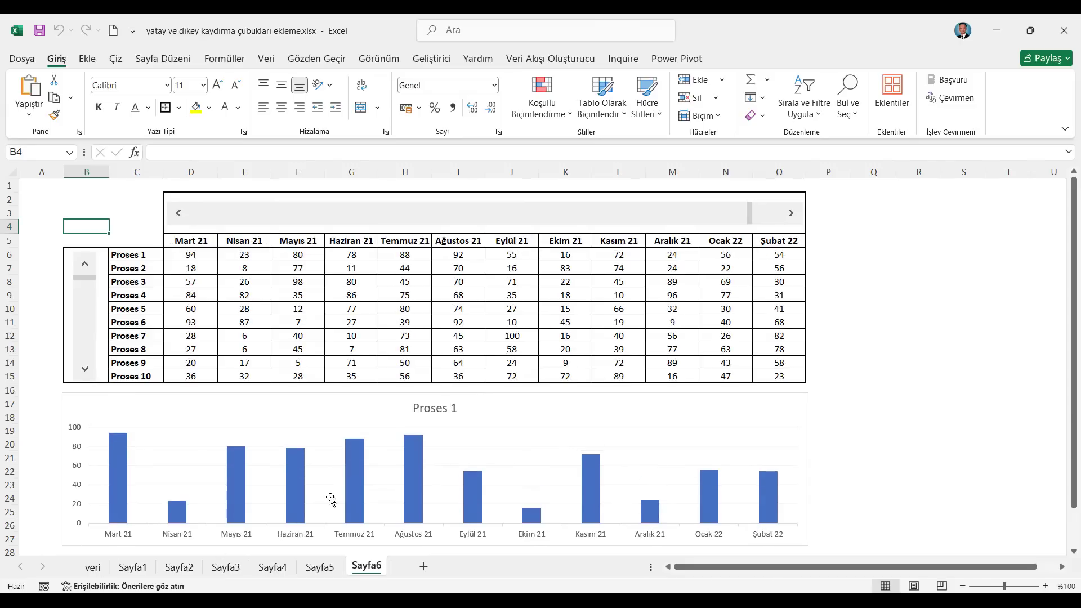
pyautogui.click(176, 218)
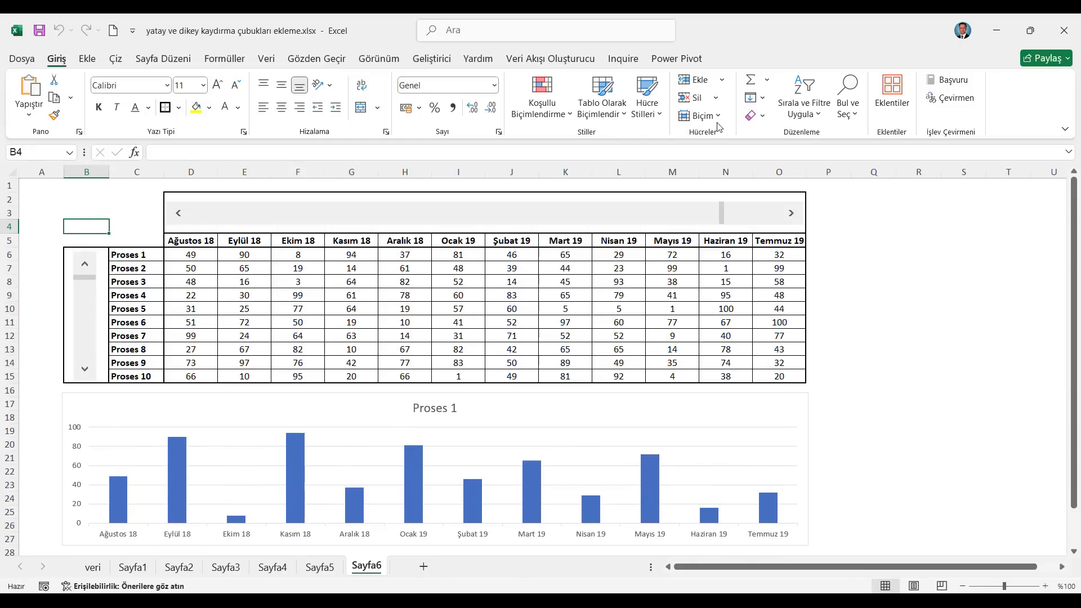
# - Minimise the Excel workbook to bring up the browser with the YouTube channel page
pyautogui.click(994, 30)
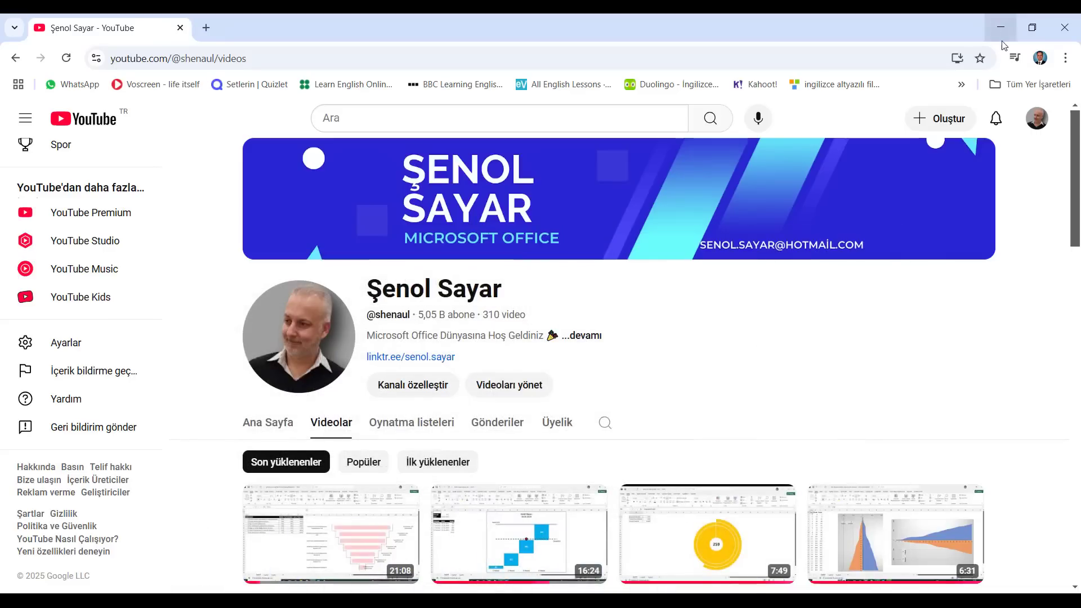